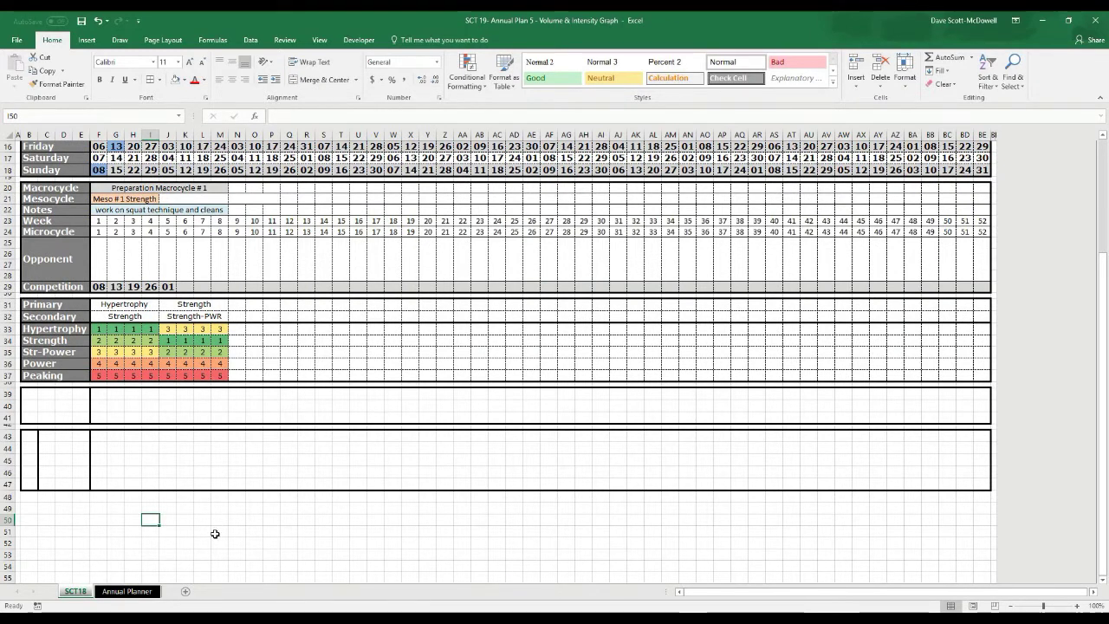
Open the Annual Planner sheet with its colour-coded load and intensity rows and volume graph
left_click(103, 591)
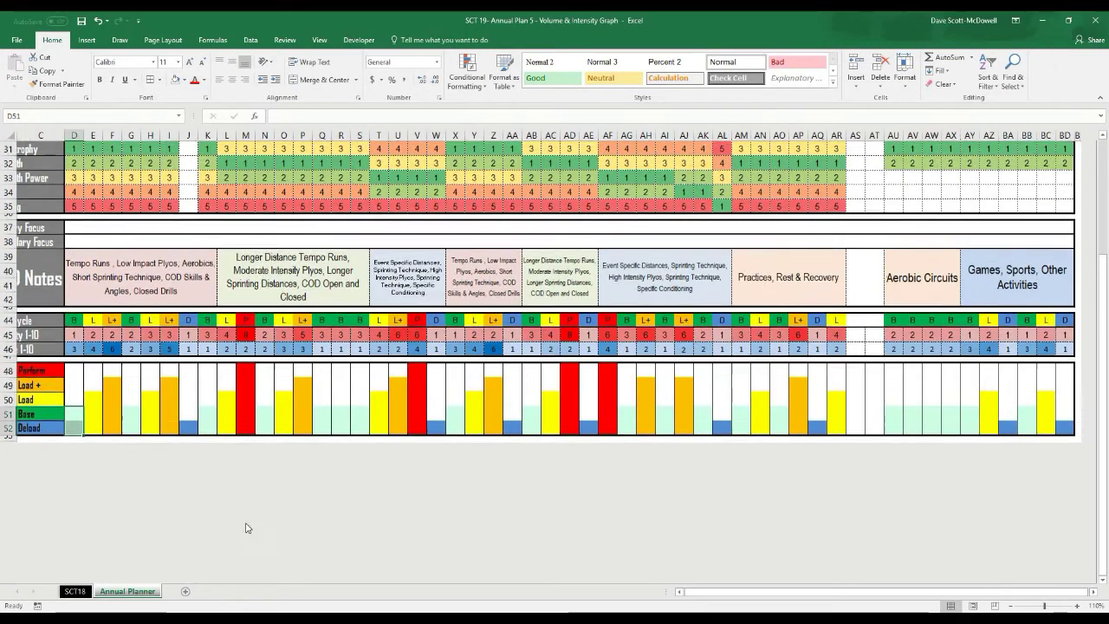
Zoom the Annual Planner out two steps so the whole Workload graph is visible
left_click(1014, 606)
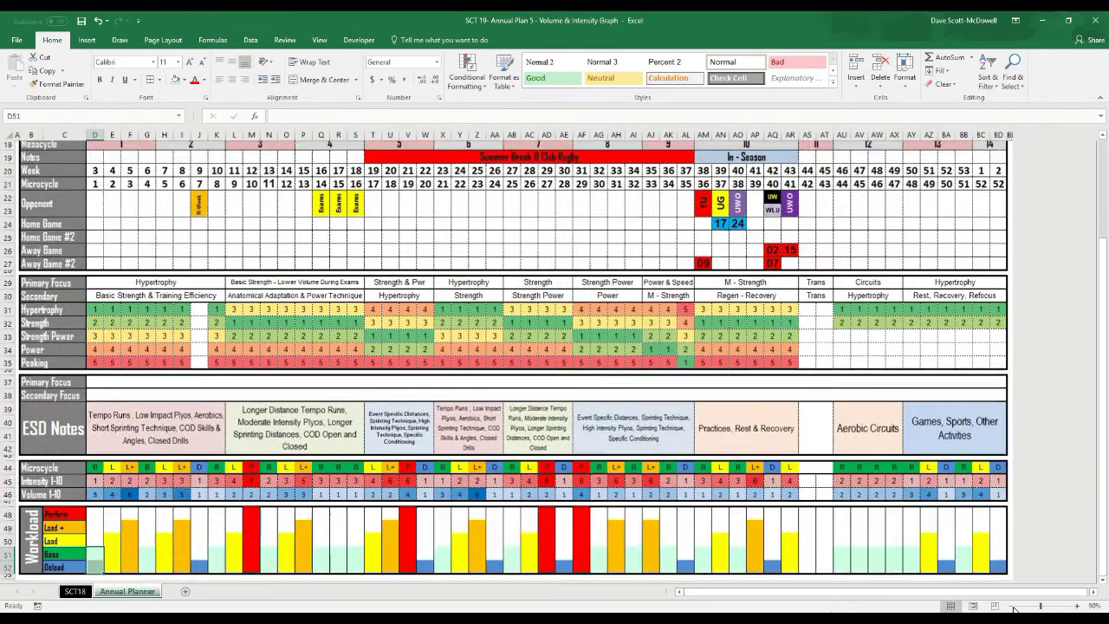
left_click(1014, 606)
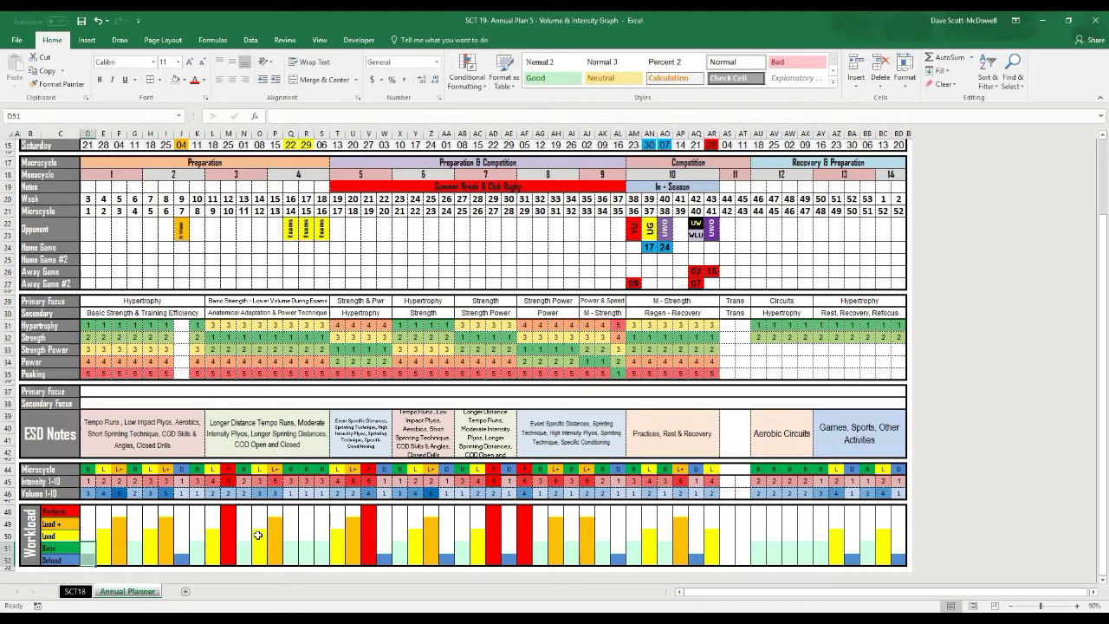
Back on SCT18, inspect the empty boxed blocks at B39:B41, B43:B47 and C43:E43
left_click(71, 592)
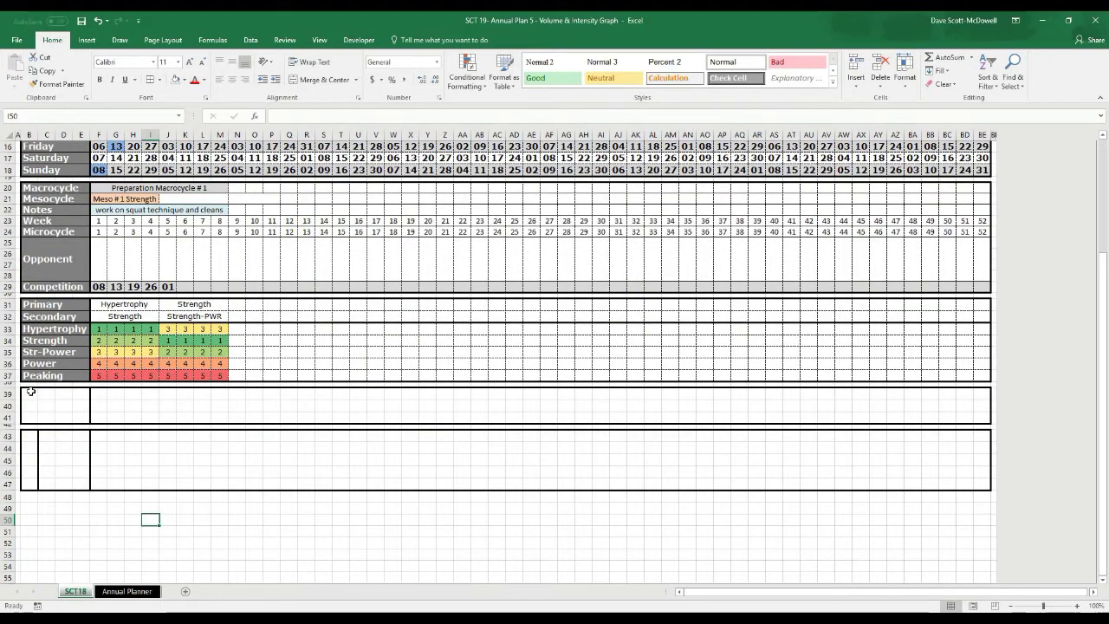
left_click_drag(31, 391, 977, 415)
left_click(221, 467)
left_click(35, 433)
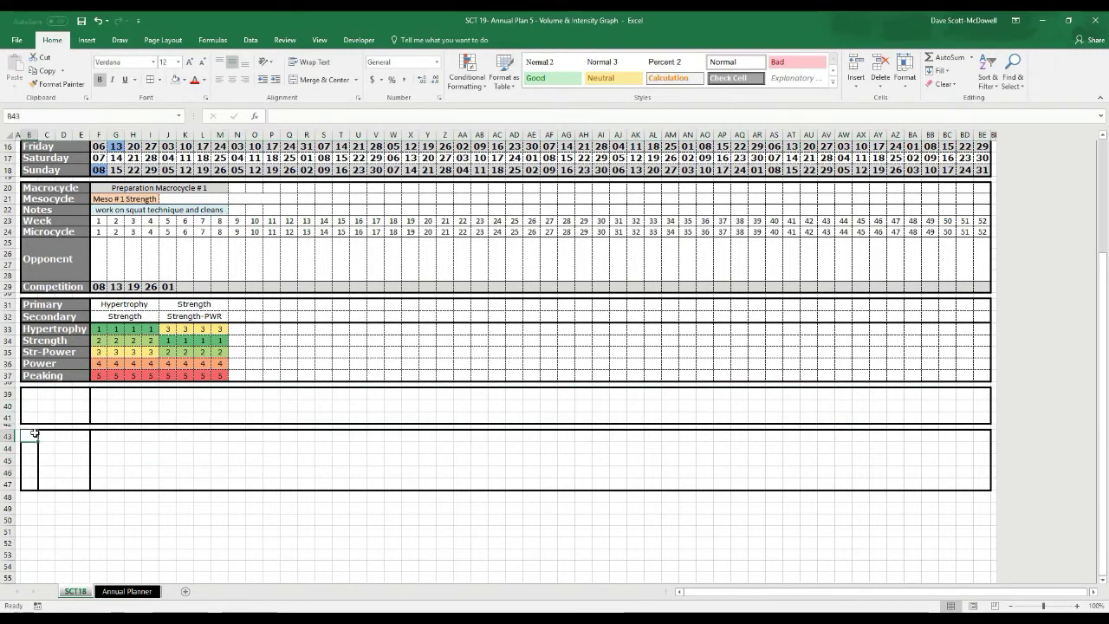
left_click_drag(35, 445, 982, 477)
left_click(502, 518)
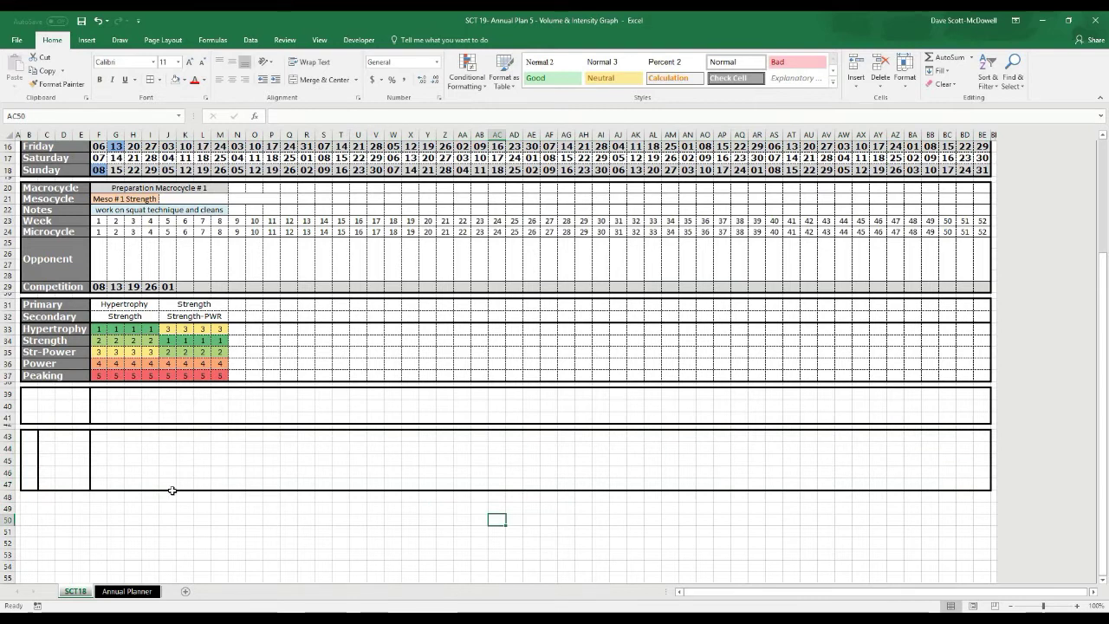
left_click(111, 529)
left_click(32, 437)
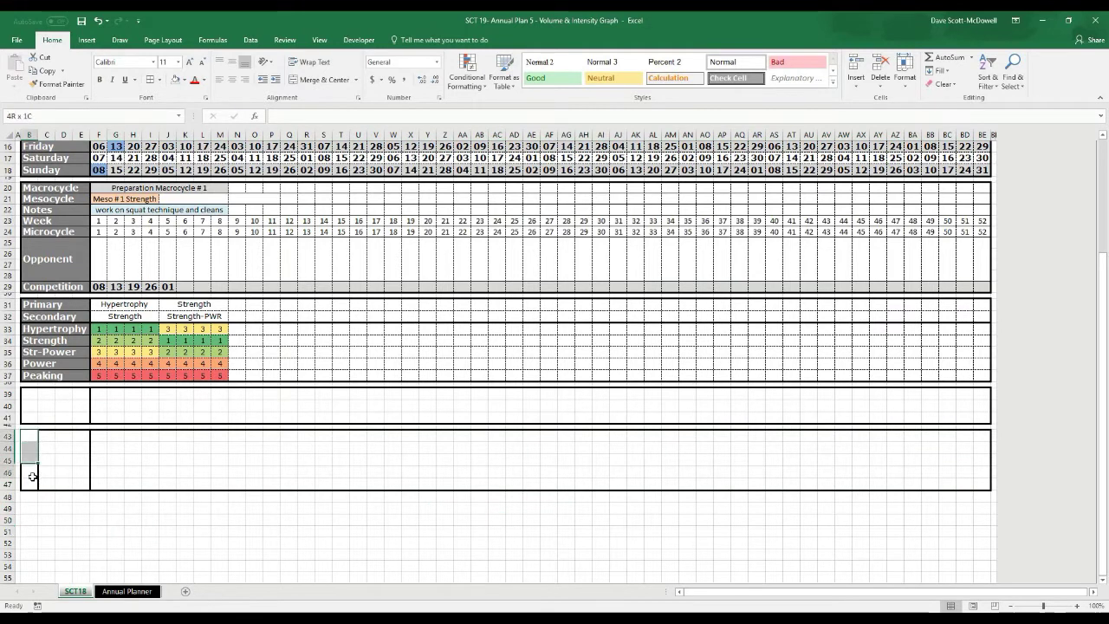
left_click_drag(50, 439, 86, 438)
left_click(79, 506)
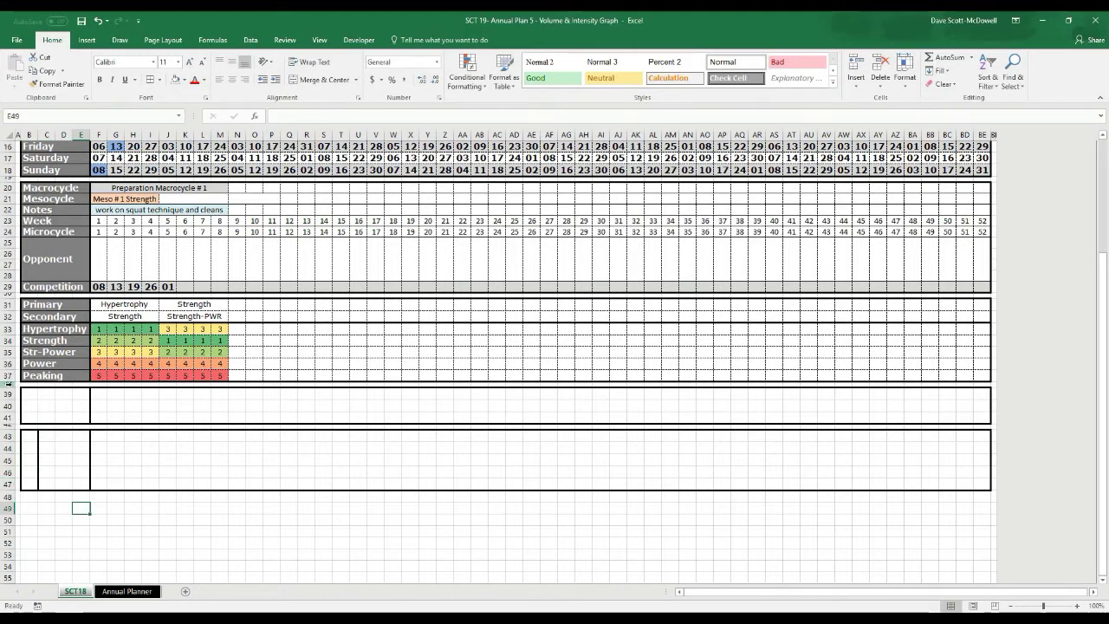
Check the thin spacer rows 38, 42, 30 and 19, then select B39:E39 for the first label
left_click(7, 384)
left_click(5, 426)
left_click(7, 295)
left_click(7, 176)
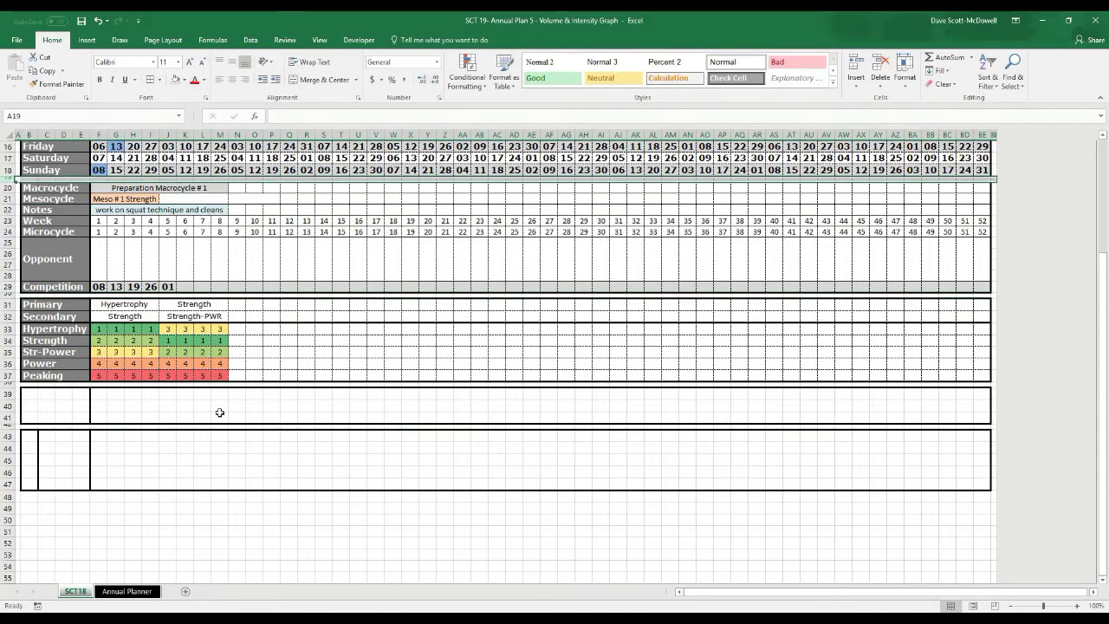
left_click(268, 445)
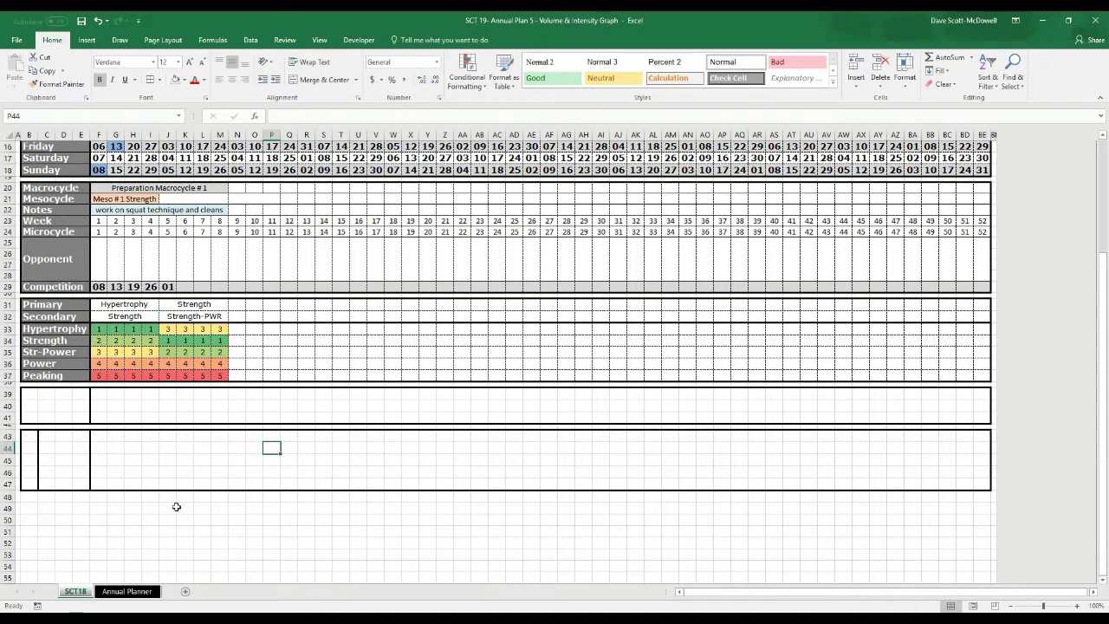
left_click(150, 507)
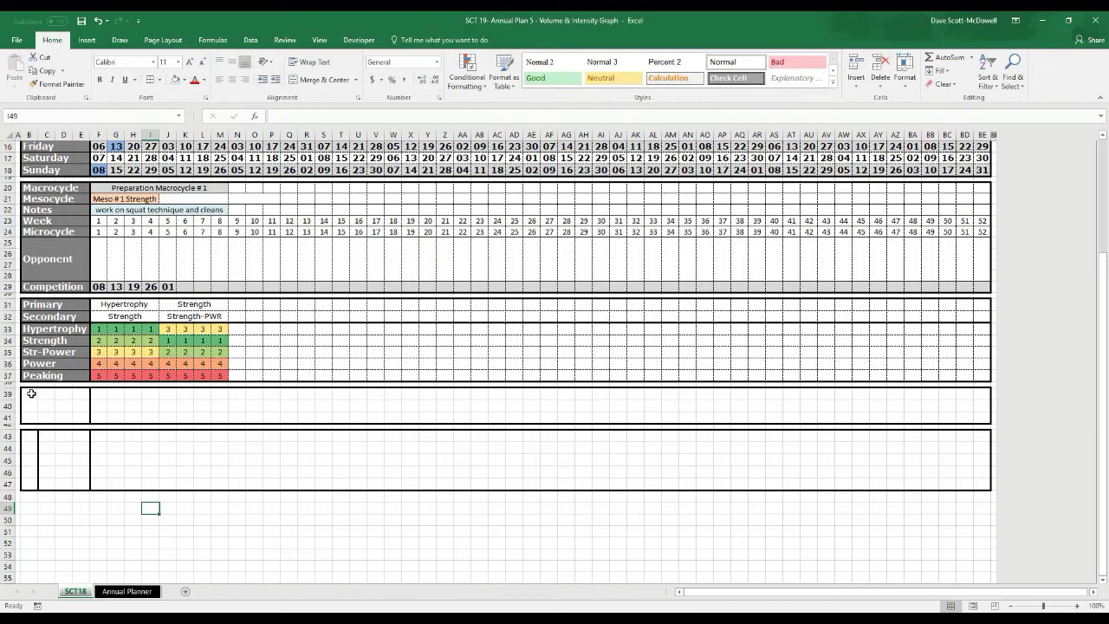
left_click_drag(27, 393, 87, 394)
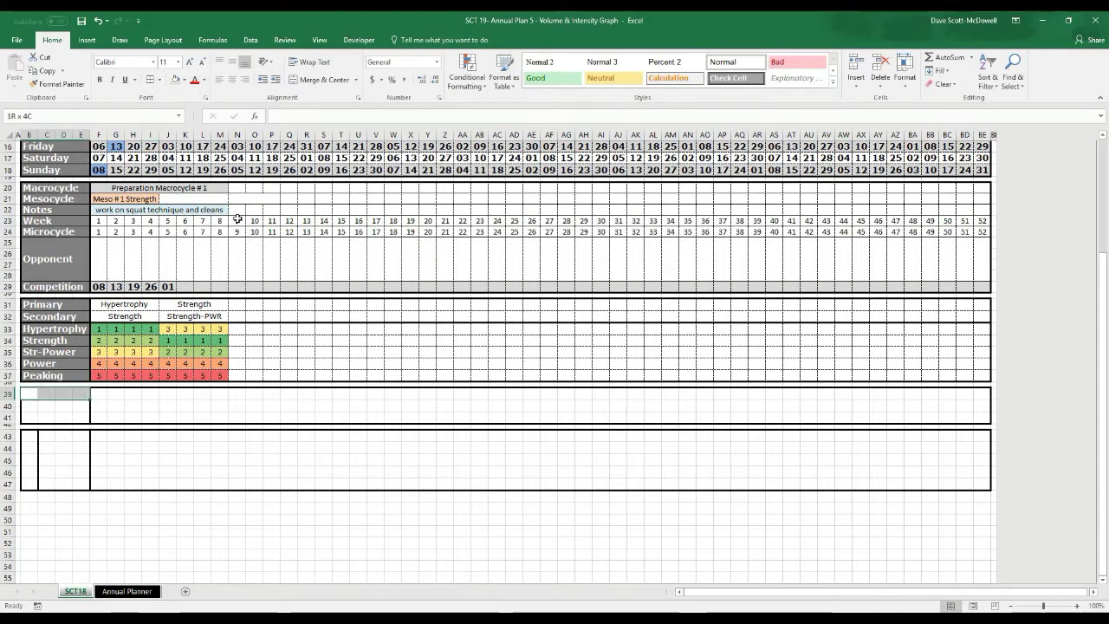
Merge B39:E39 and enter the label Microcycle in black text
left_click(317, 81)
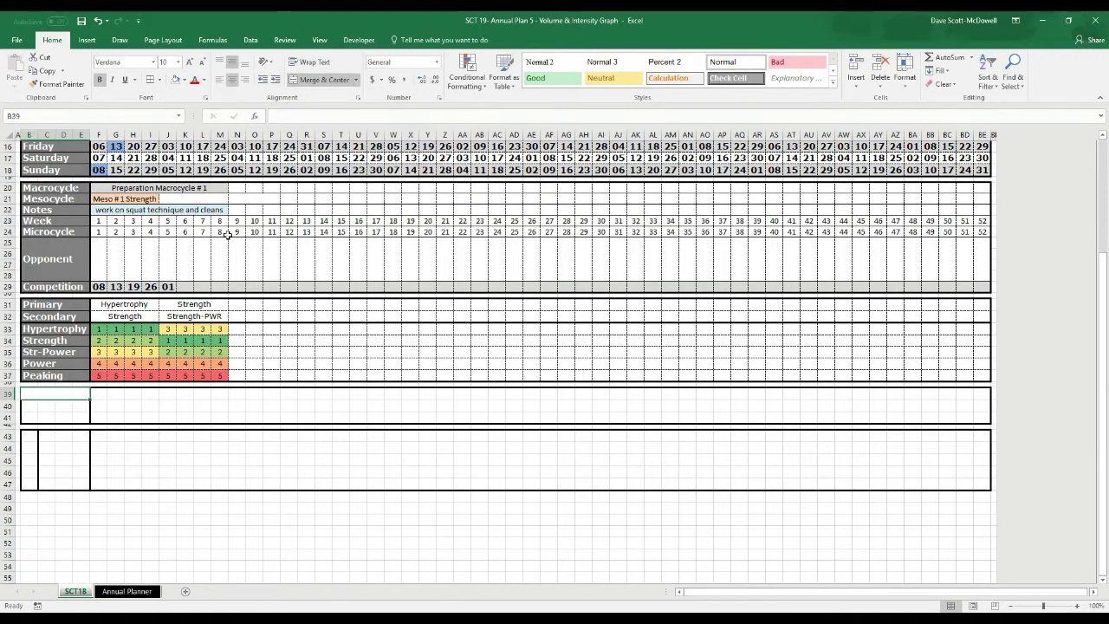
type("Mic")
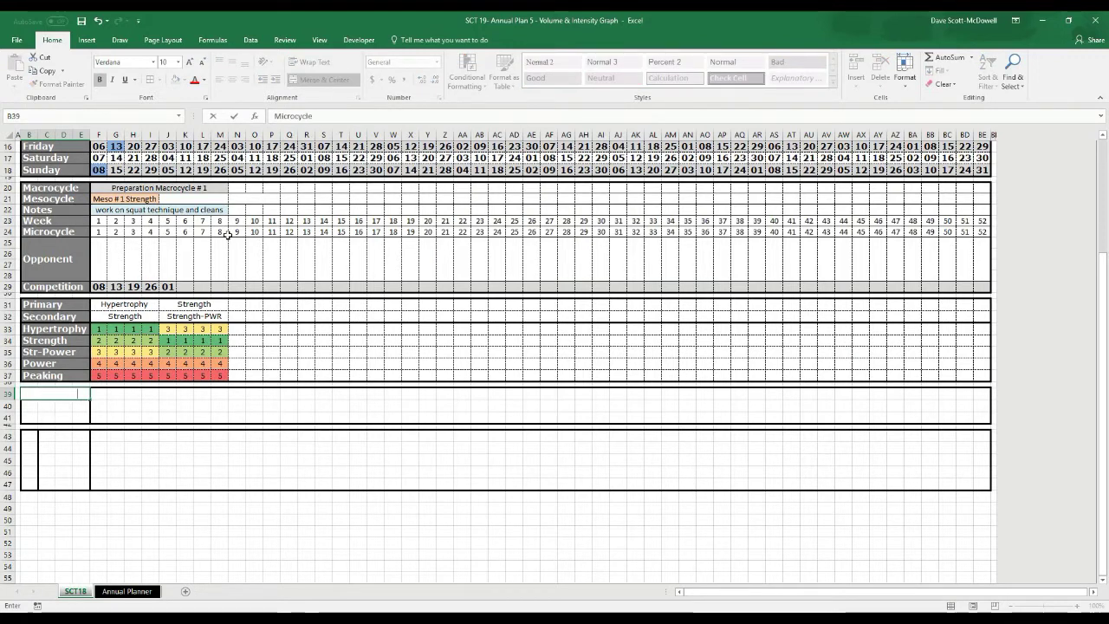
type("rocycle")
left_click(55, 393)
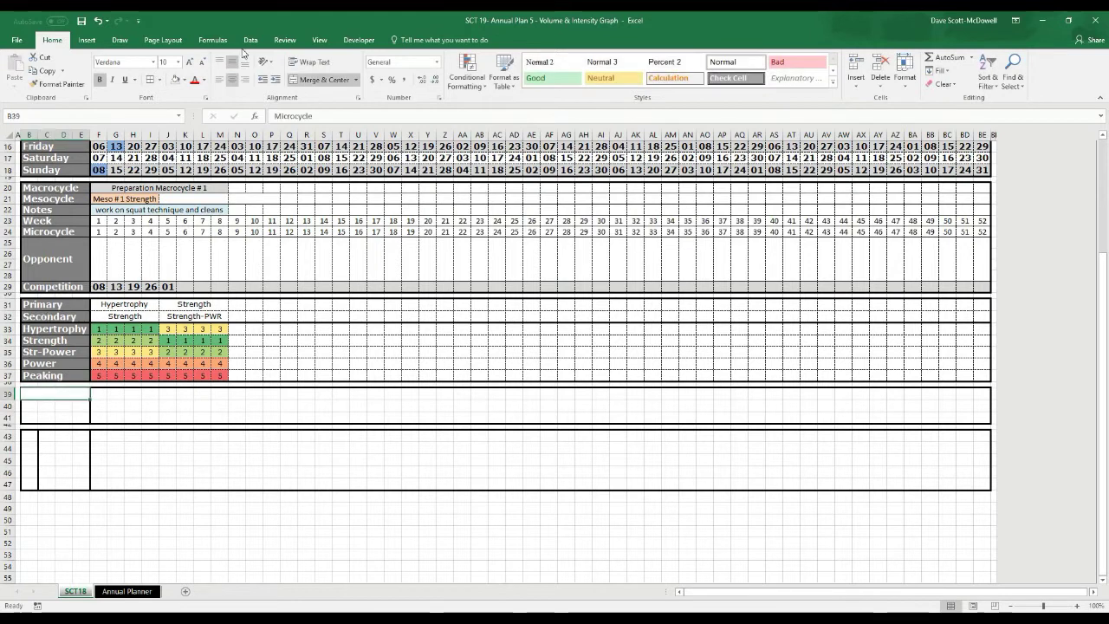
left_click(205, 80)
left_click(208, 111)
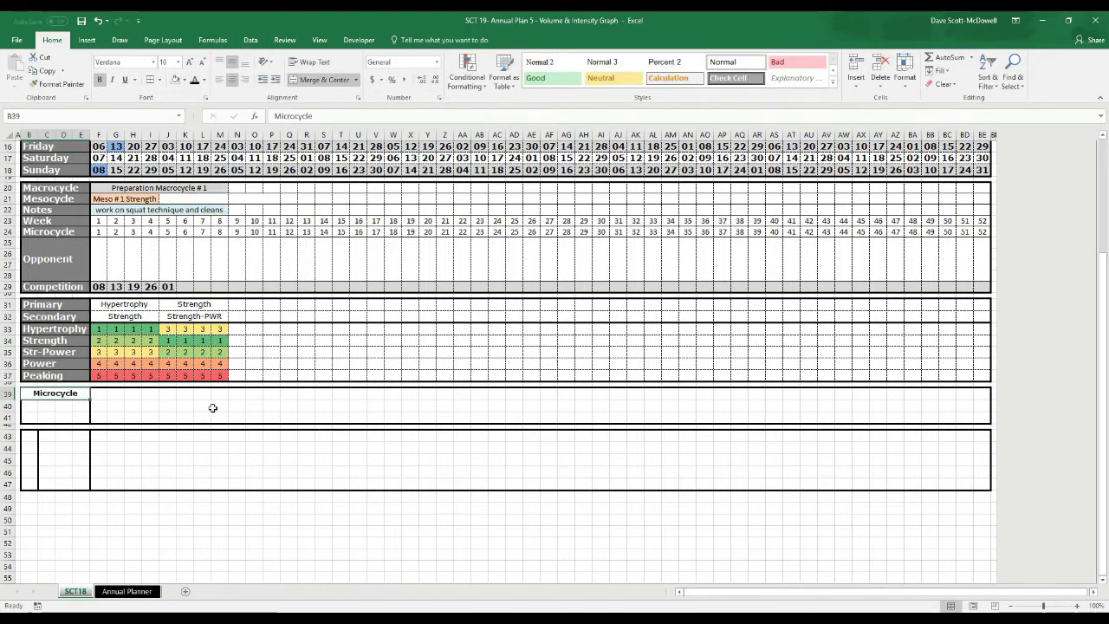
Add the labels Volume 1-10 in merged B40:E40 and Intensity 1-10 in B41
left_click_drag(28, 406, 84, 409)
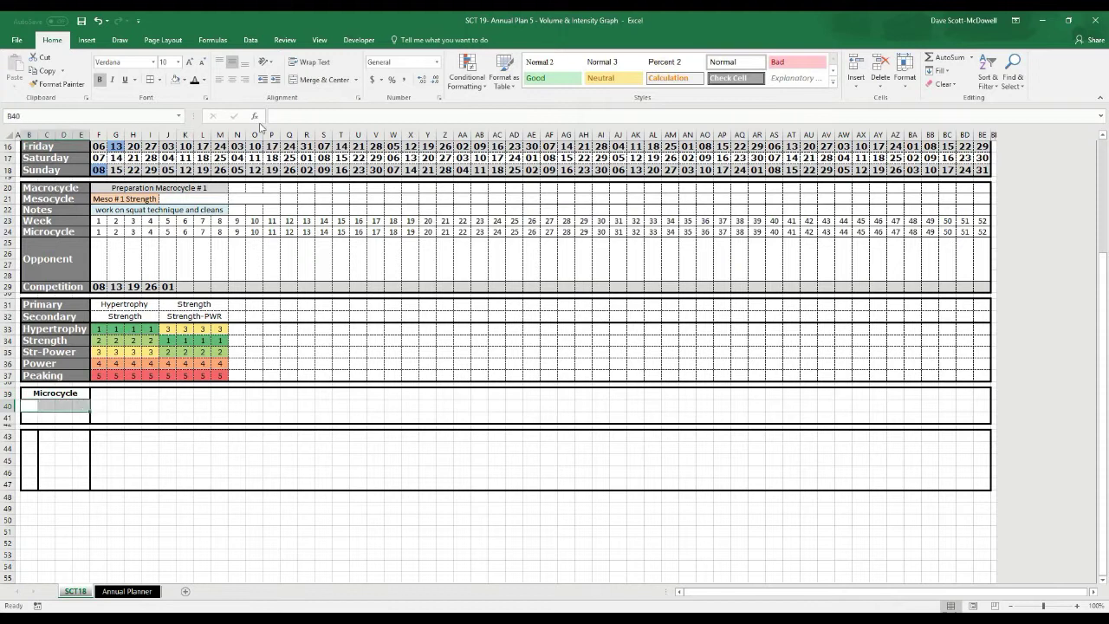
left_click(314, 81)
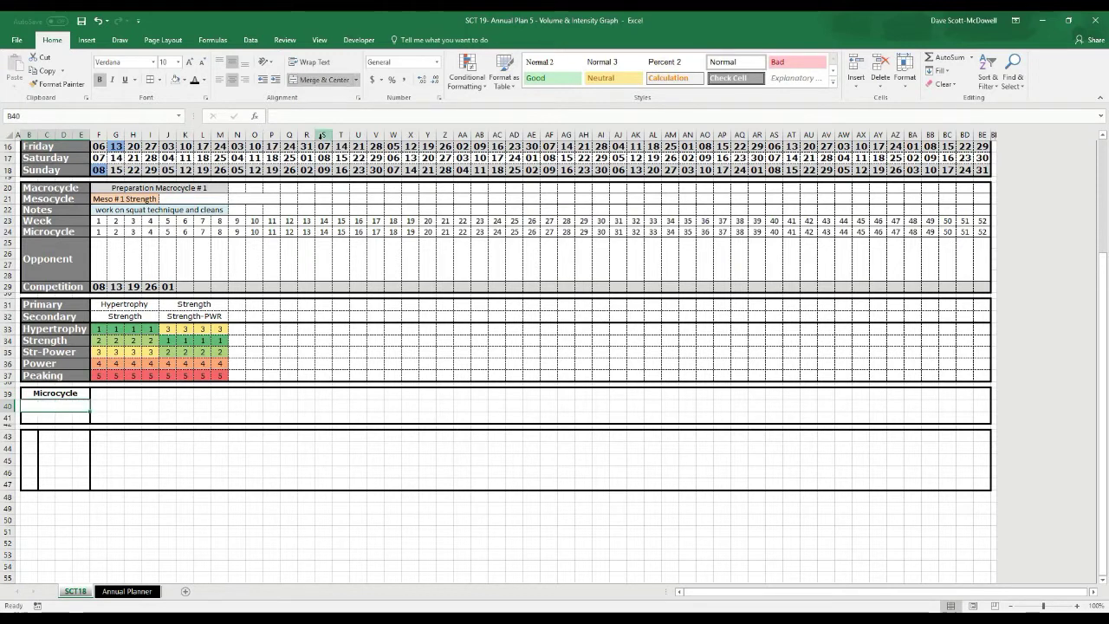
type("Volume 1-10")
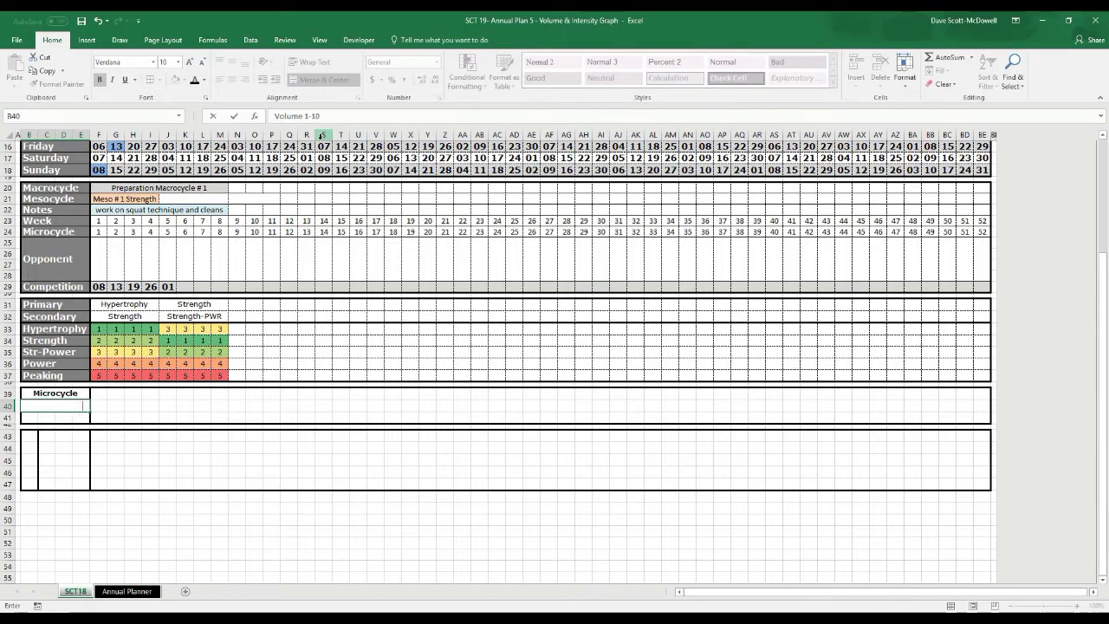
key("Return")
left_click_drag(44, 398, 47, 417)
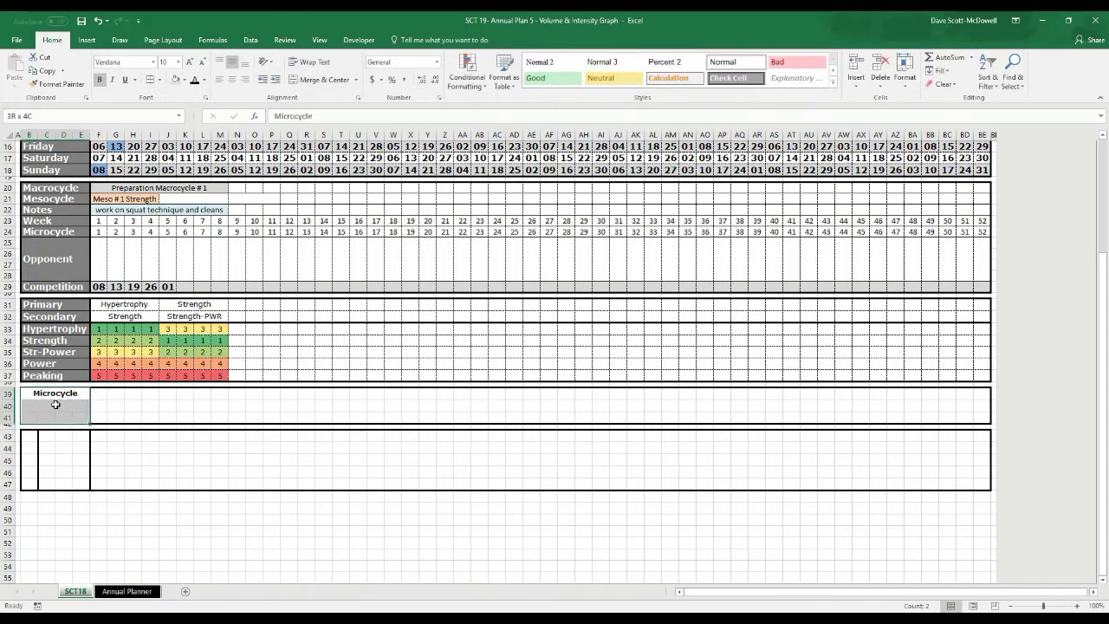
key("ctrl+z")
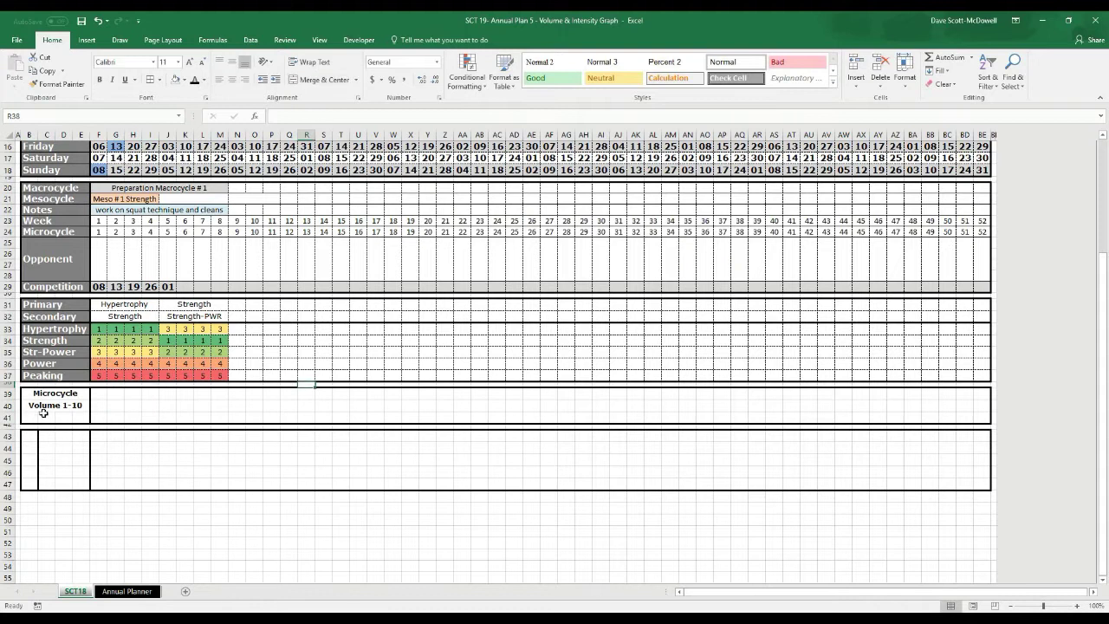
left_click(39, 417)
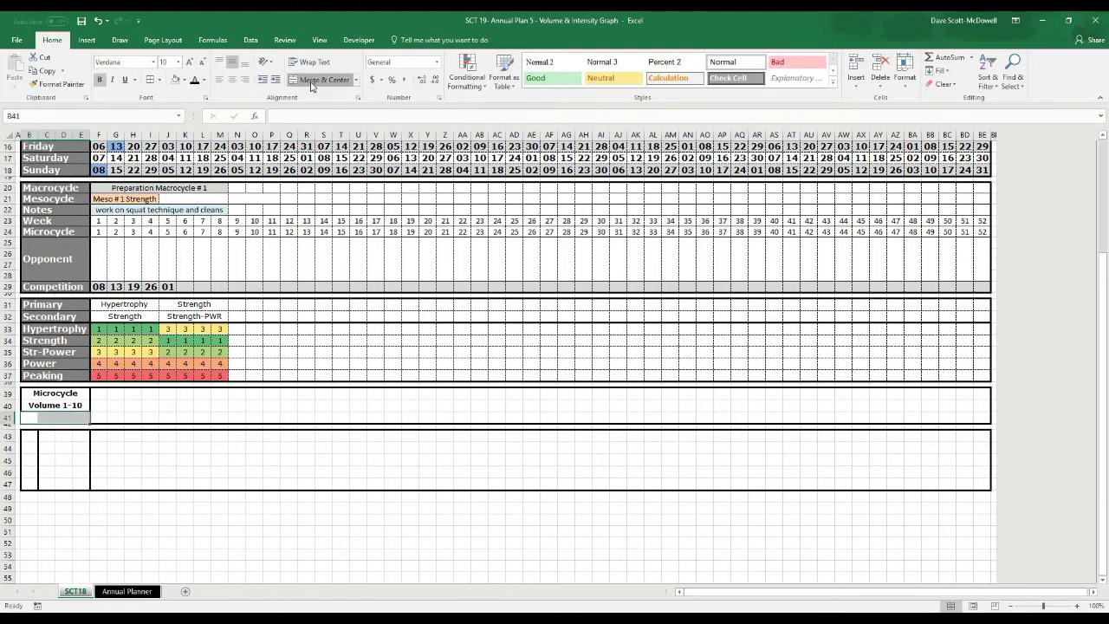
type("Intensi")
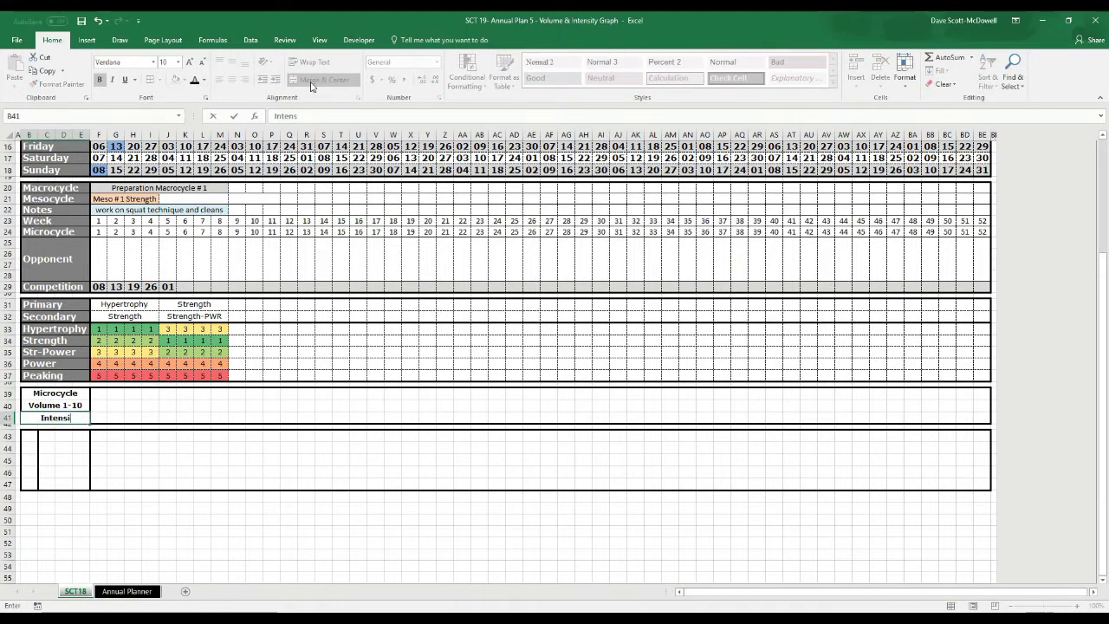
type("ty 1-10")
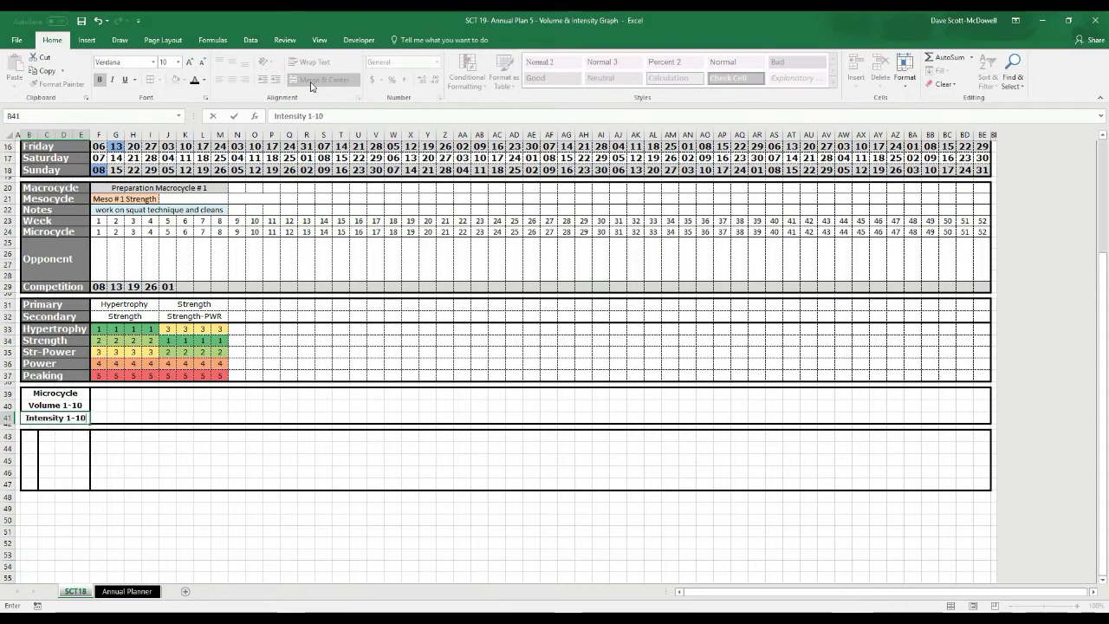
key("Return")
left_click_drag(55, 394, 58, 417)
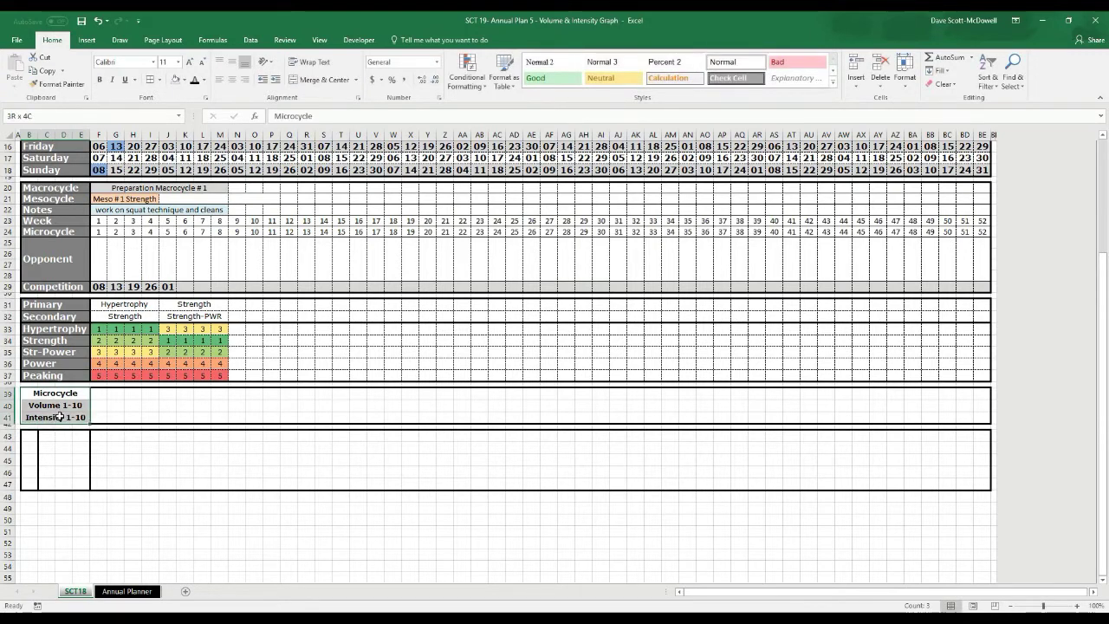
Left-align the three labels and give them a dark grey fill with white text
left_click(220, 79)
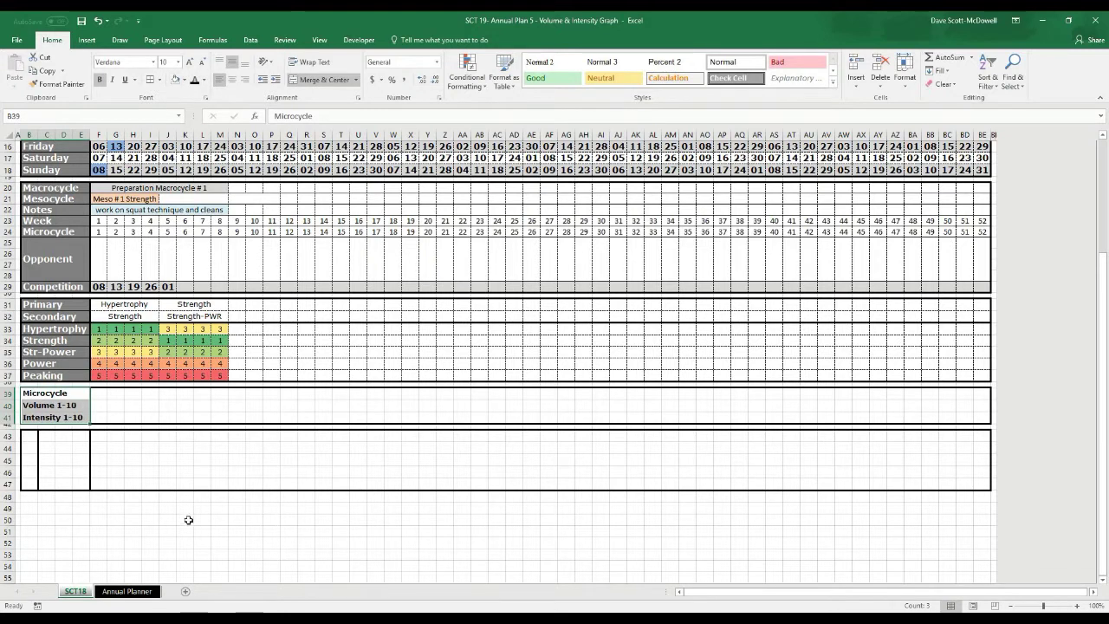
left_click(184, 79)
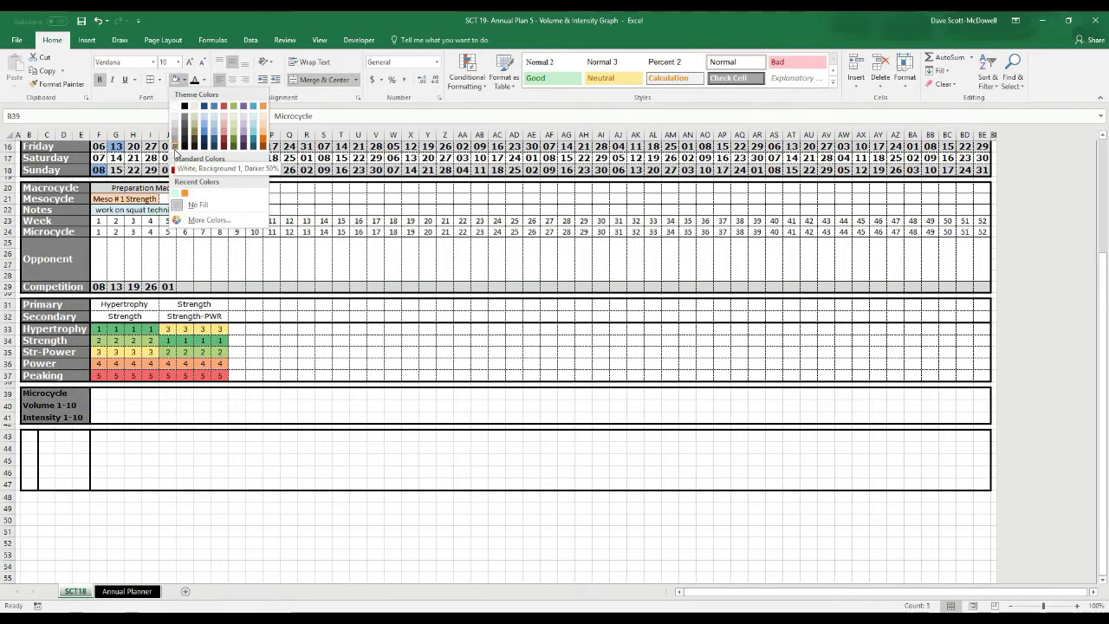
left_click(176, 153)
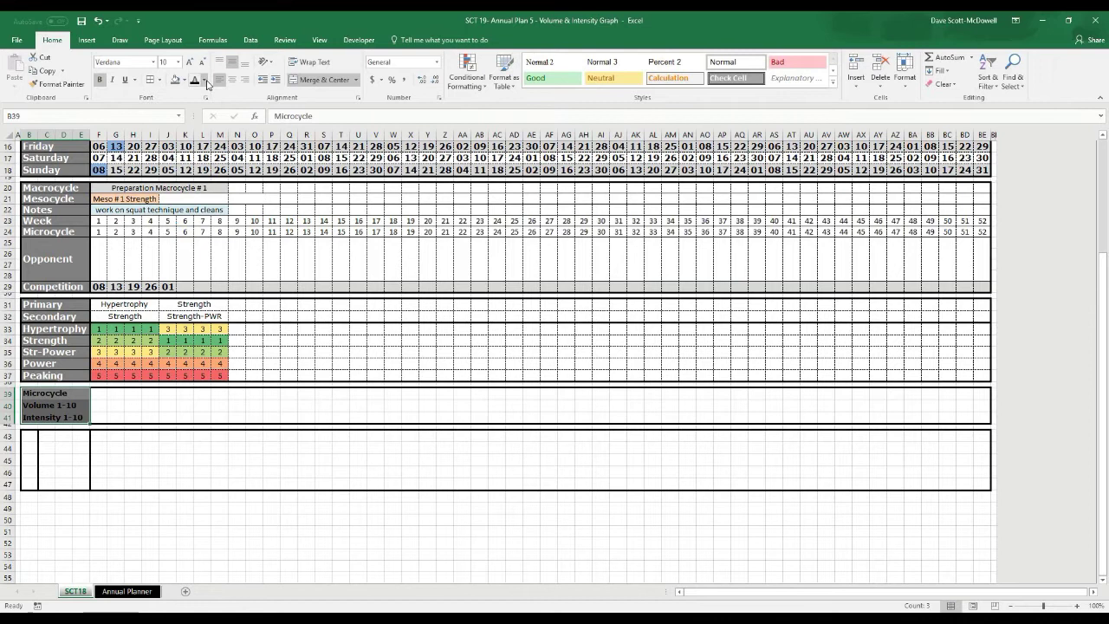
left_click(205, 80)
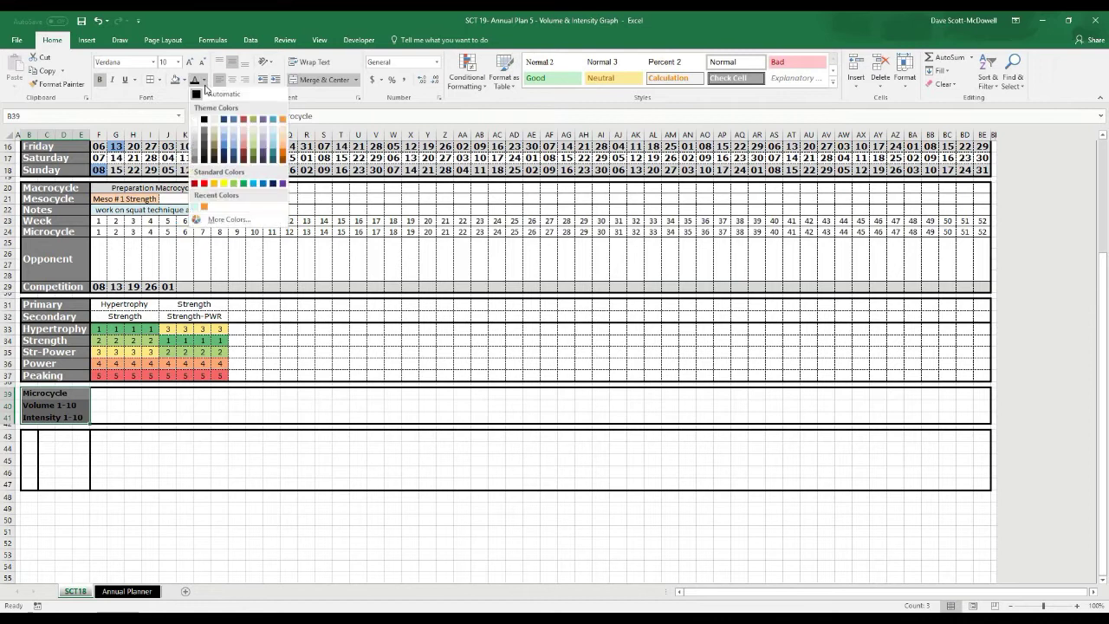
left_click(211, 157)
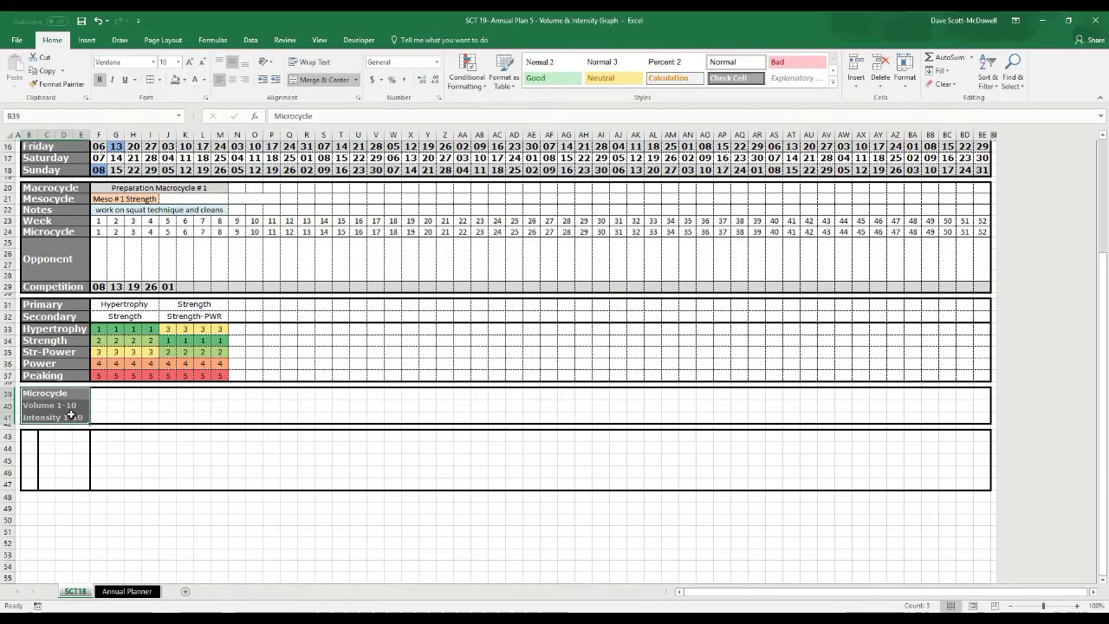
Add cell borders to the label cells through More Borders
left_click(160, 80)
left_click(187, 379)
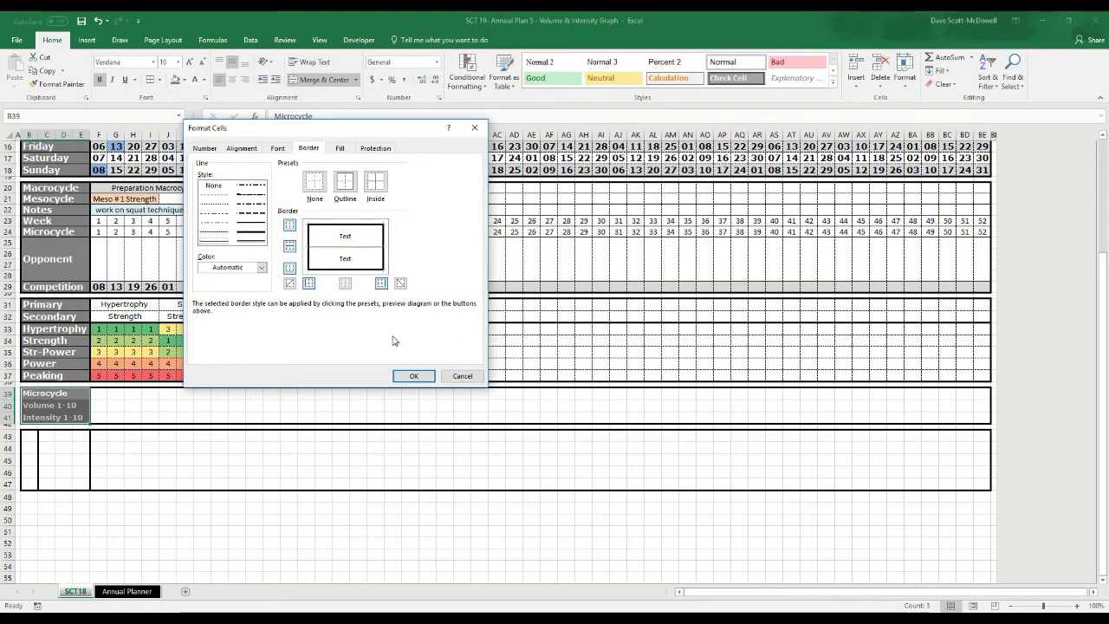
left_click(413, 375)
left_click(392, 460)
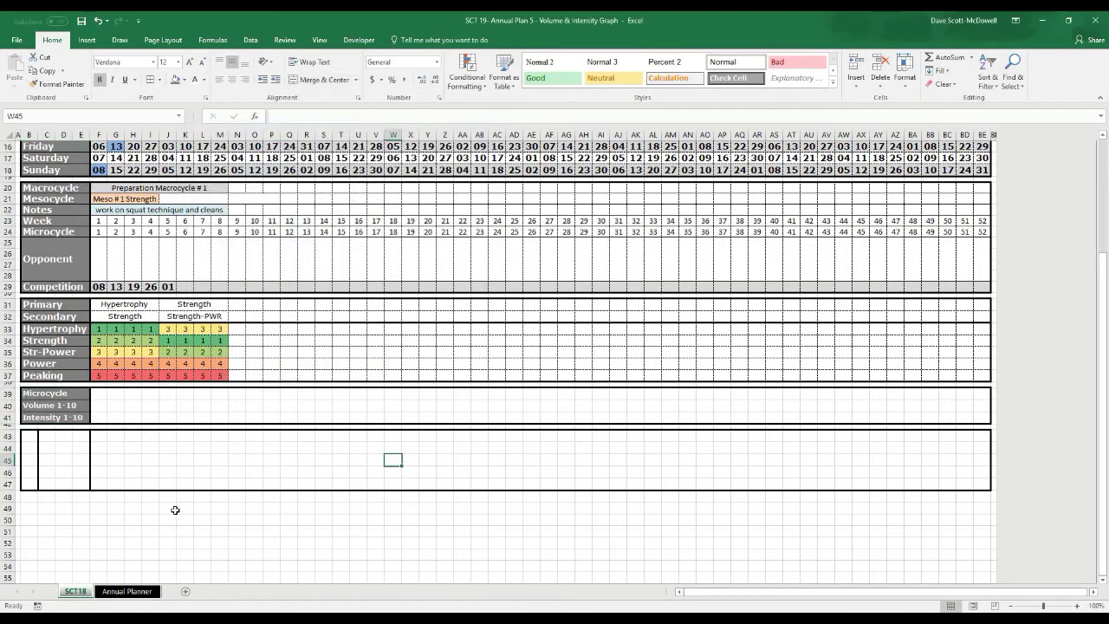
Give the Microcycle row F39:BE39 a dotted outline border
left_click_drag(97, 391, 984, 391)
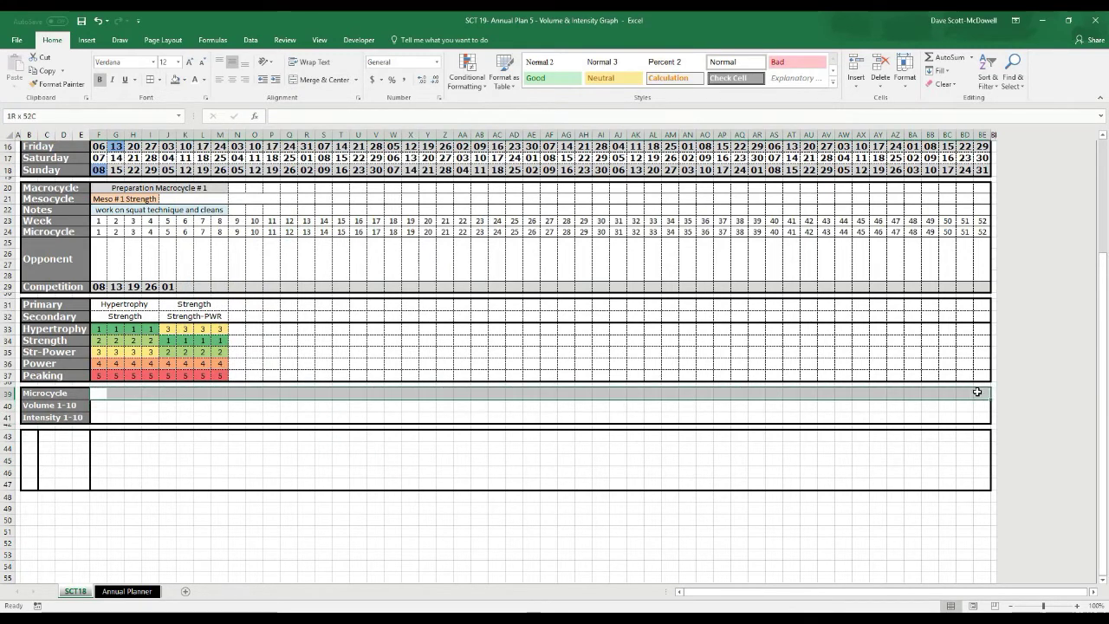
left_click(161, 79)
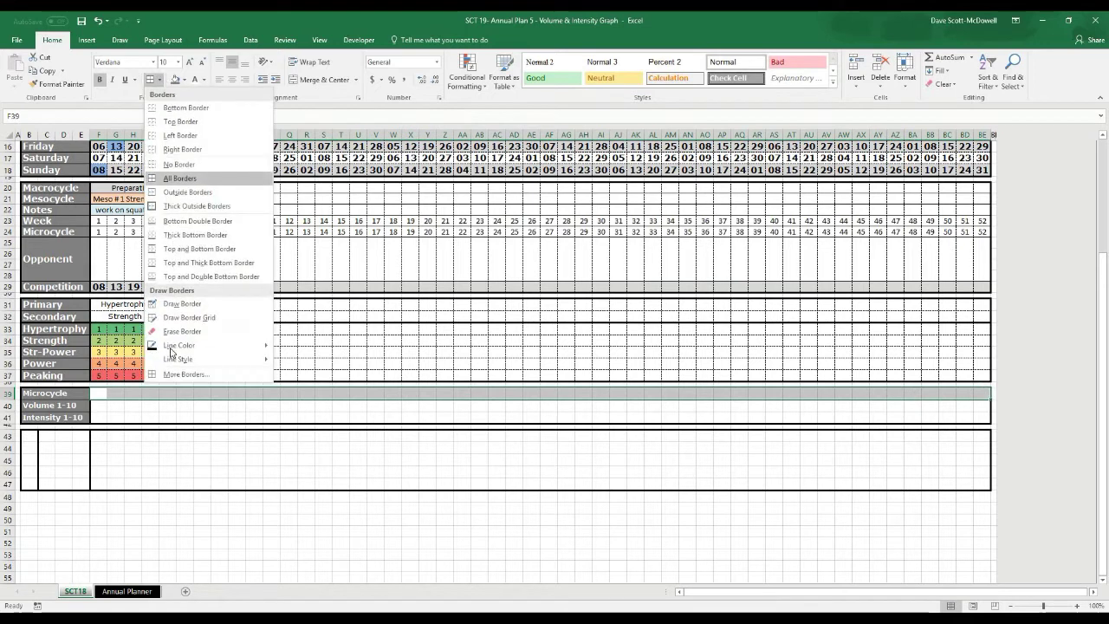
left_click(172, 374)
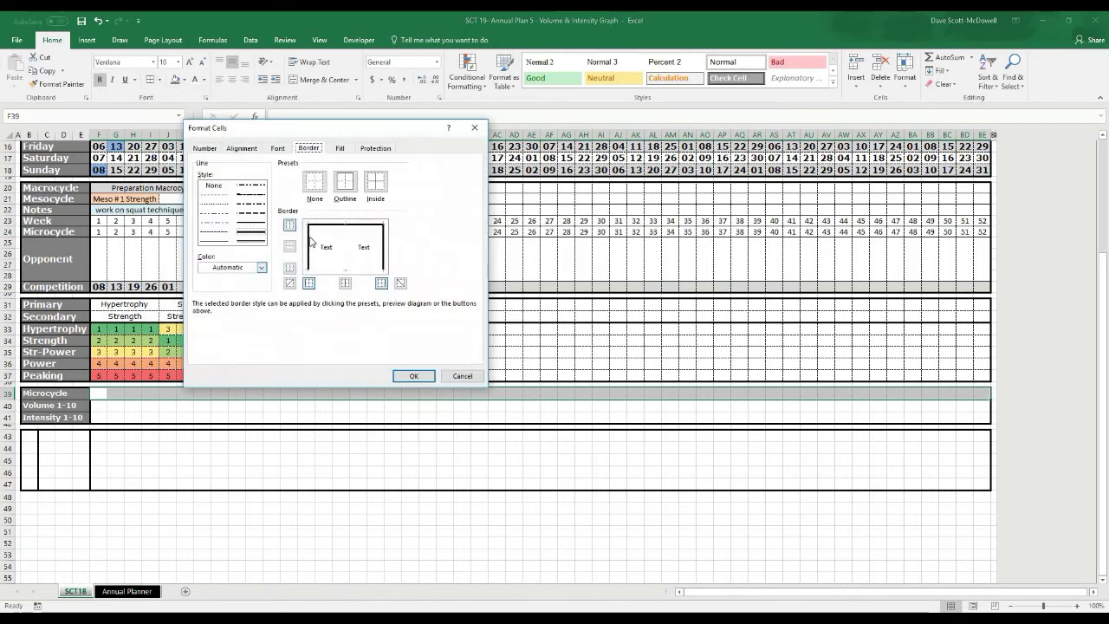
left_click(344, 270)
left_click(415, 375)
left_click(323, 495)
Add dotted inside and outline borders to the Volume and Intensity rows F40:BE41
left_click_drag(98, 404, 978, 414)
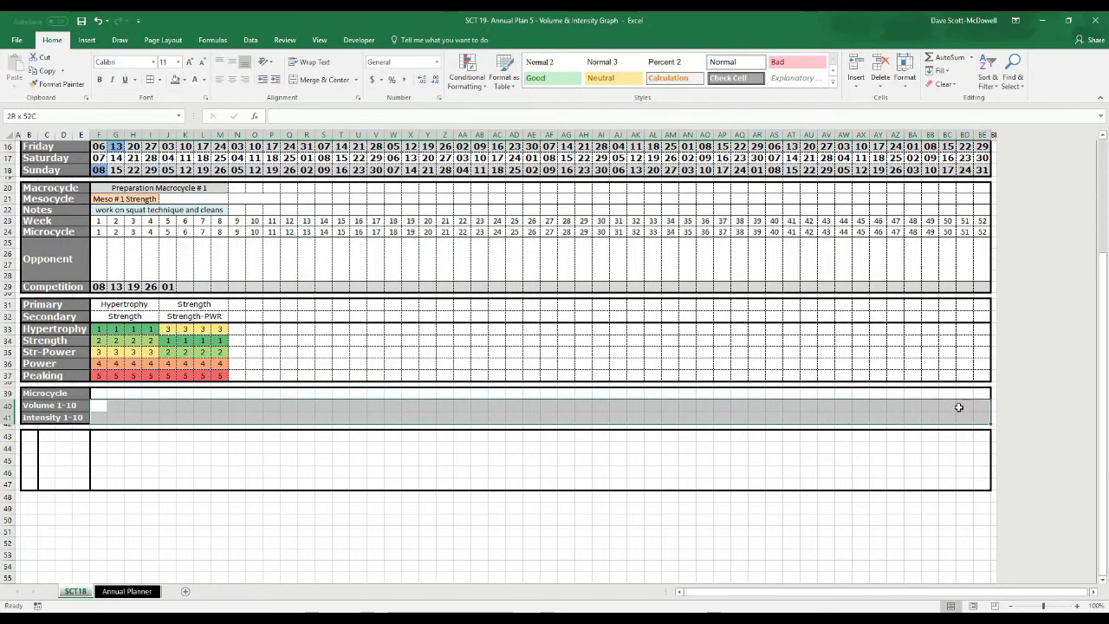
left_click(184, 79)
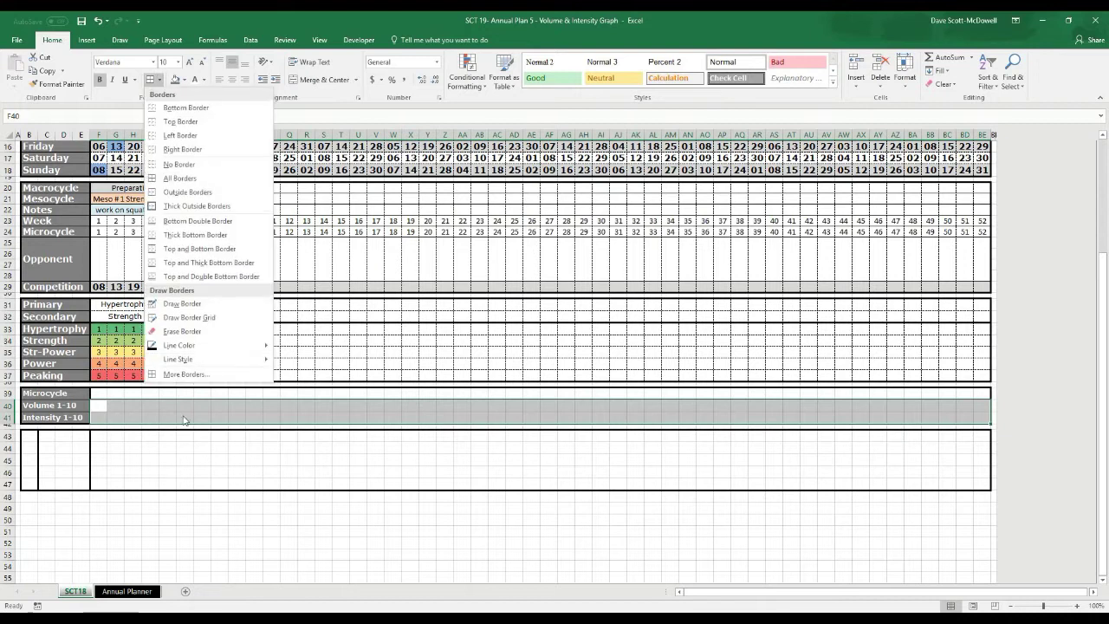
left_click(179, 375)
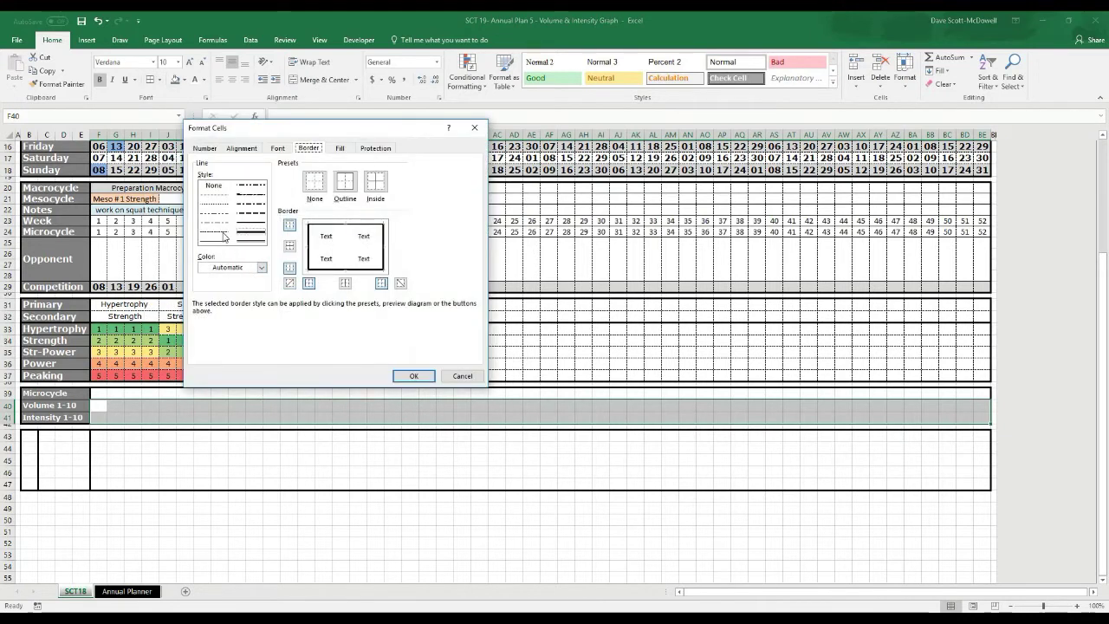
left_click(422, 371)
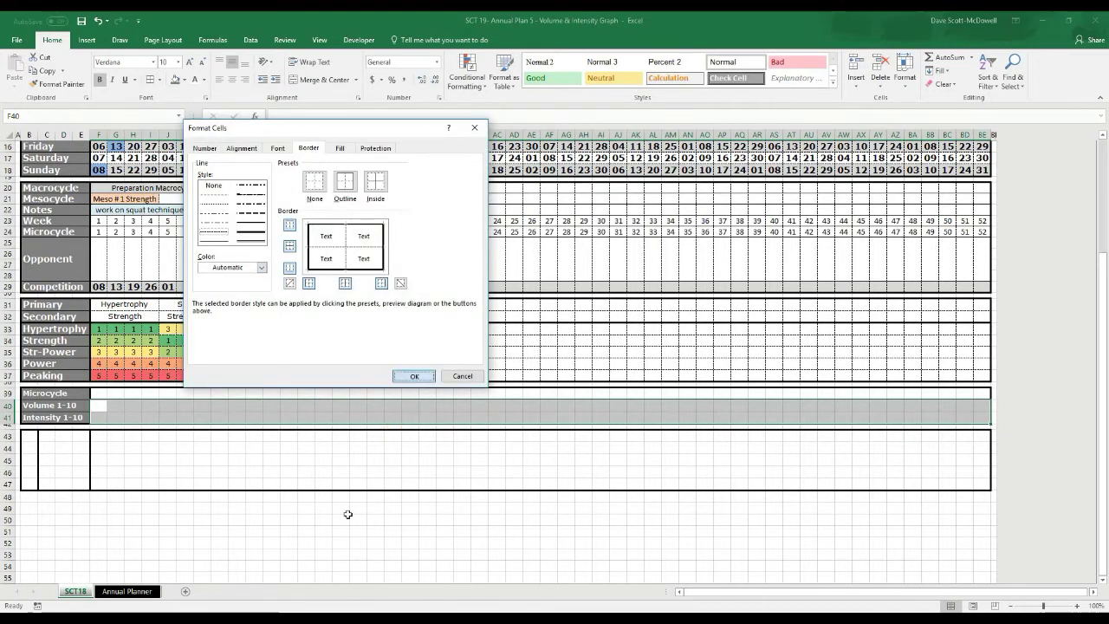
left_click(323, 543)
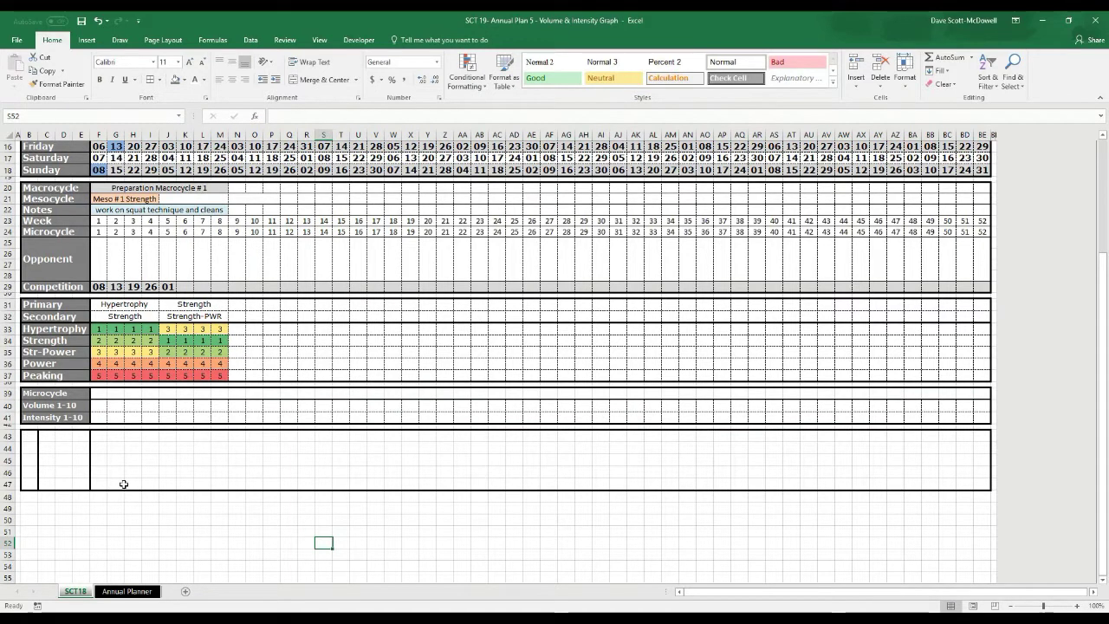
Fill cells B43:B47 dark grey
scroll(130, 286, "up", 5)
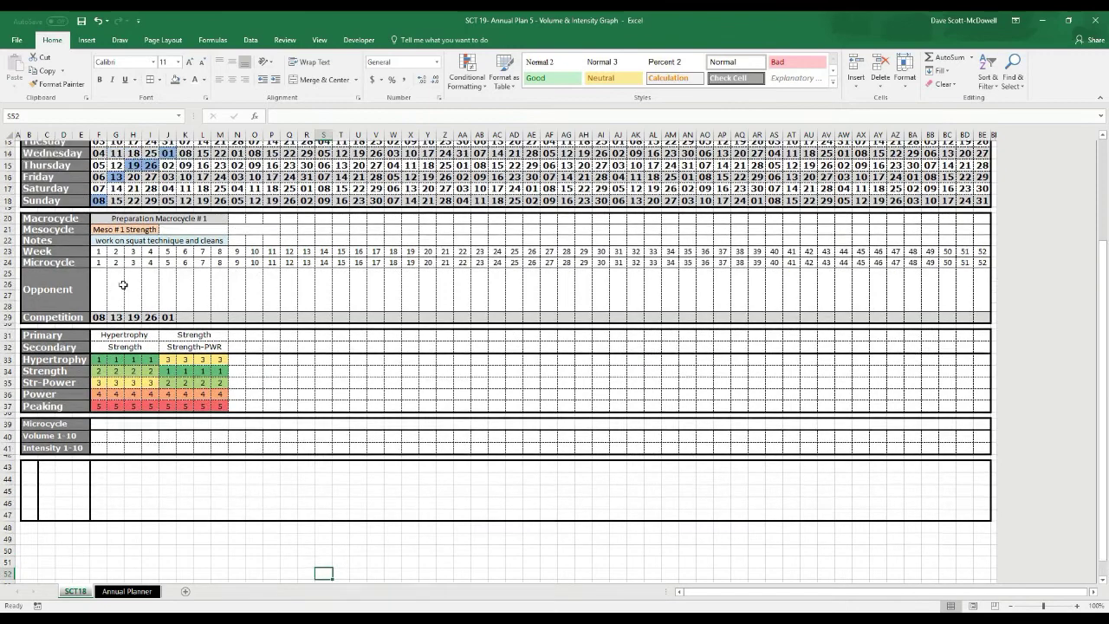
scroll(139, 304, "down", 3)
scroll(139, 304, "down", 1)
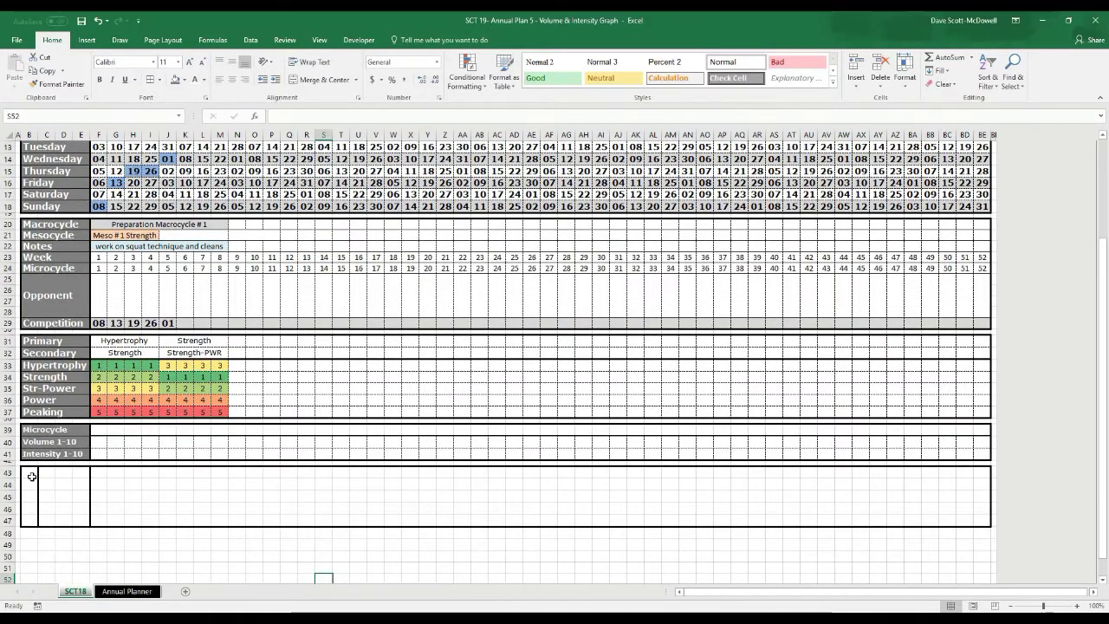
left_click_drag(30, 472, 29, 521)
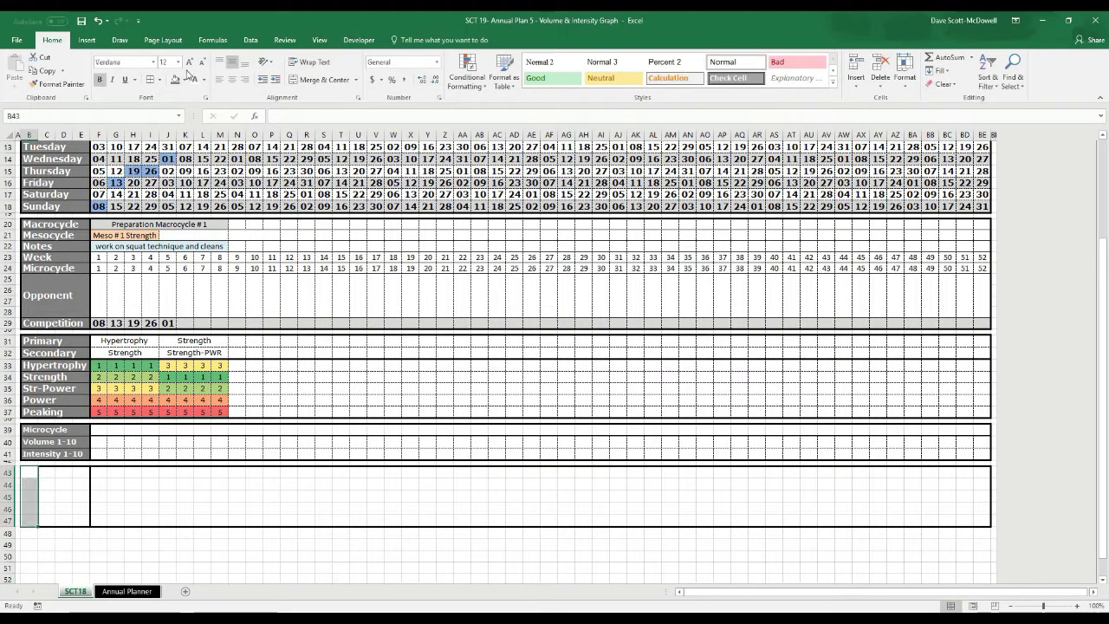
left_click(176, 79)
left_click(220, 463)
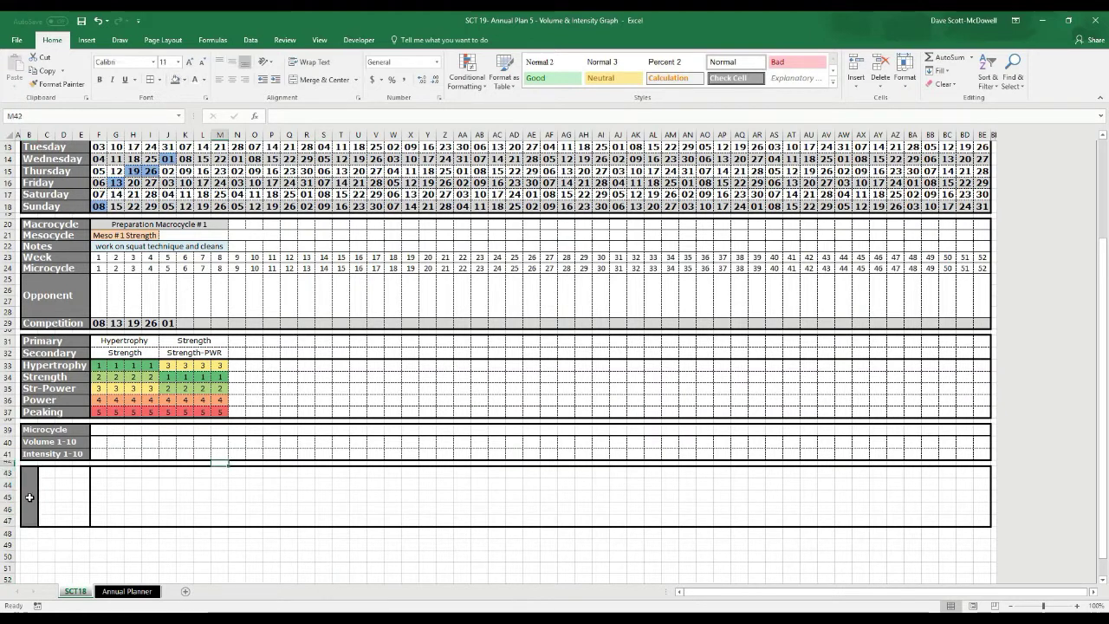
Merge B43:B47 into one cell labelled Workload
left_click(29, 497)
left_click_drag(30, 472, 32, 522)
left_click(317, 79)
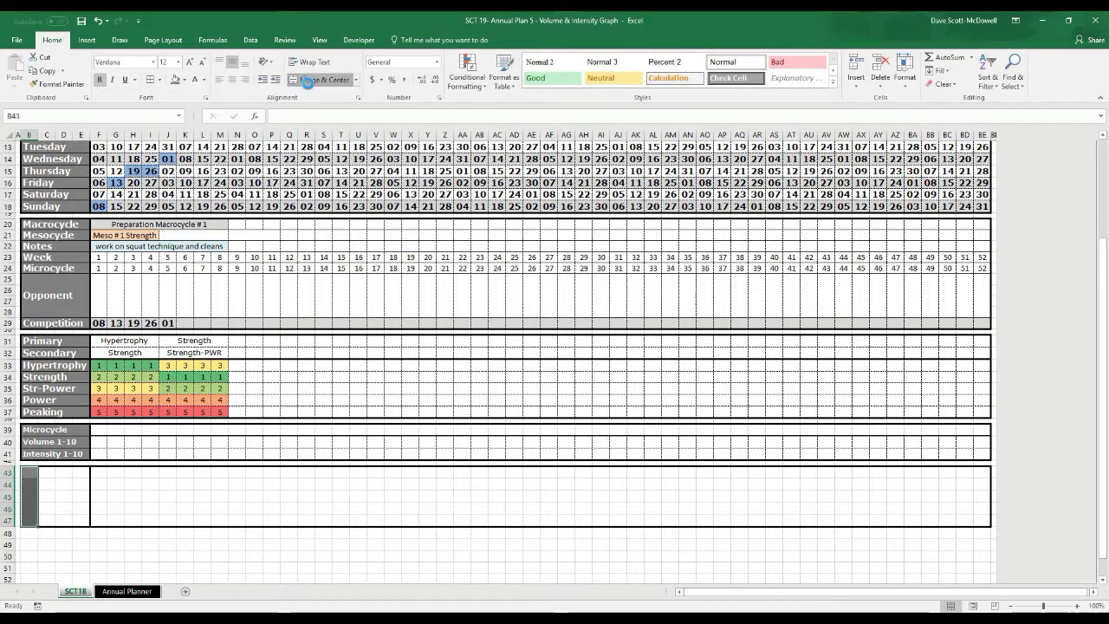
type("Workload")
key("Return")
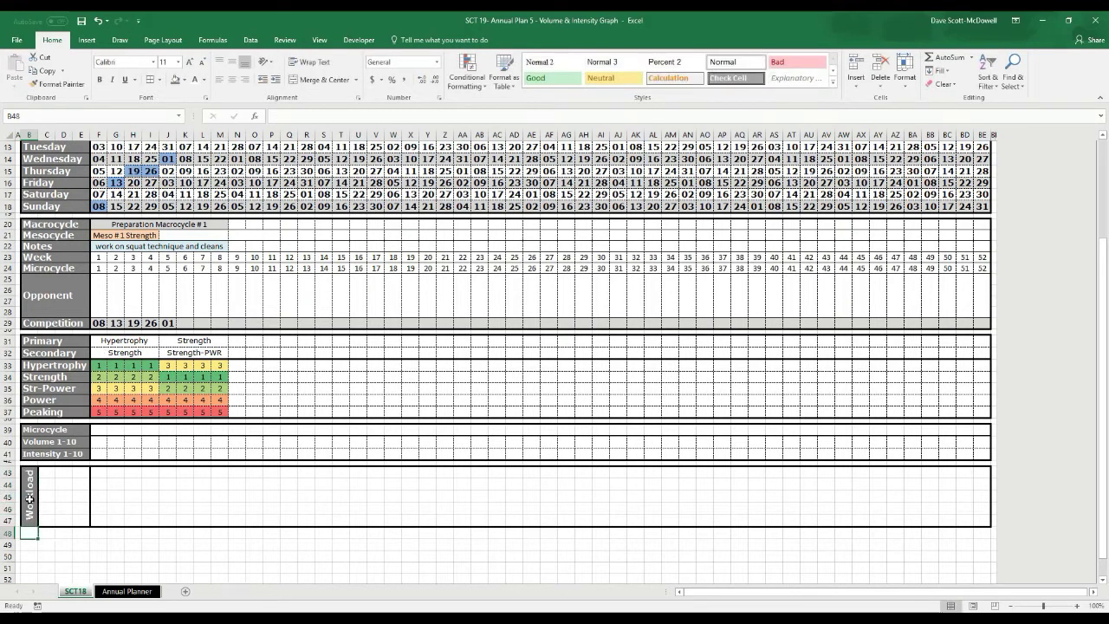
left_click(30, 500)
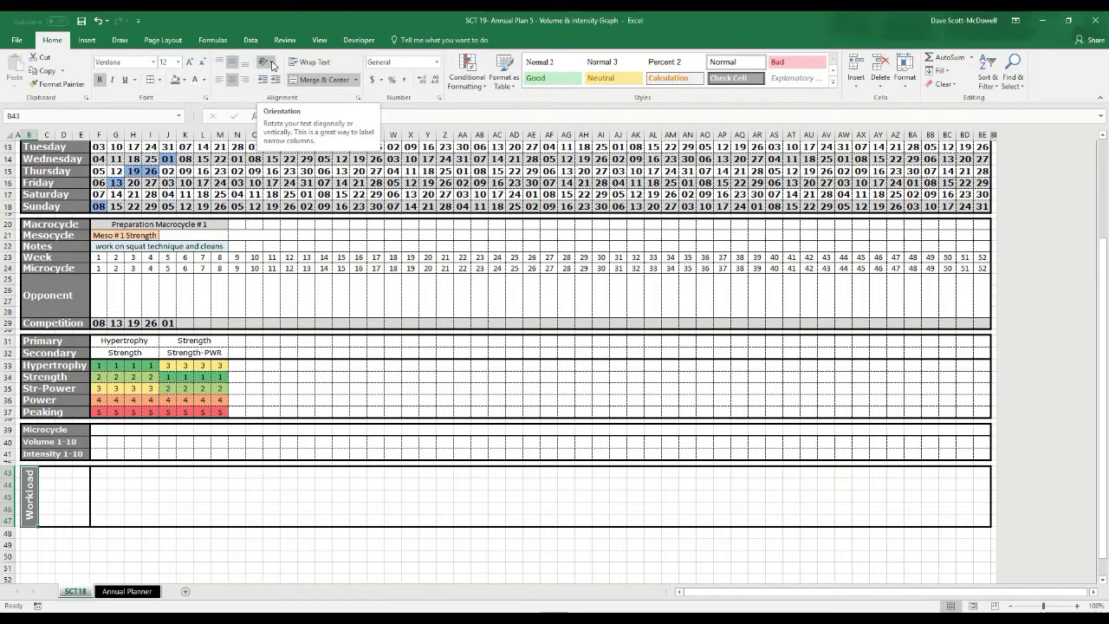
left_click(272, 64)
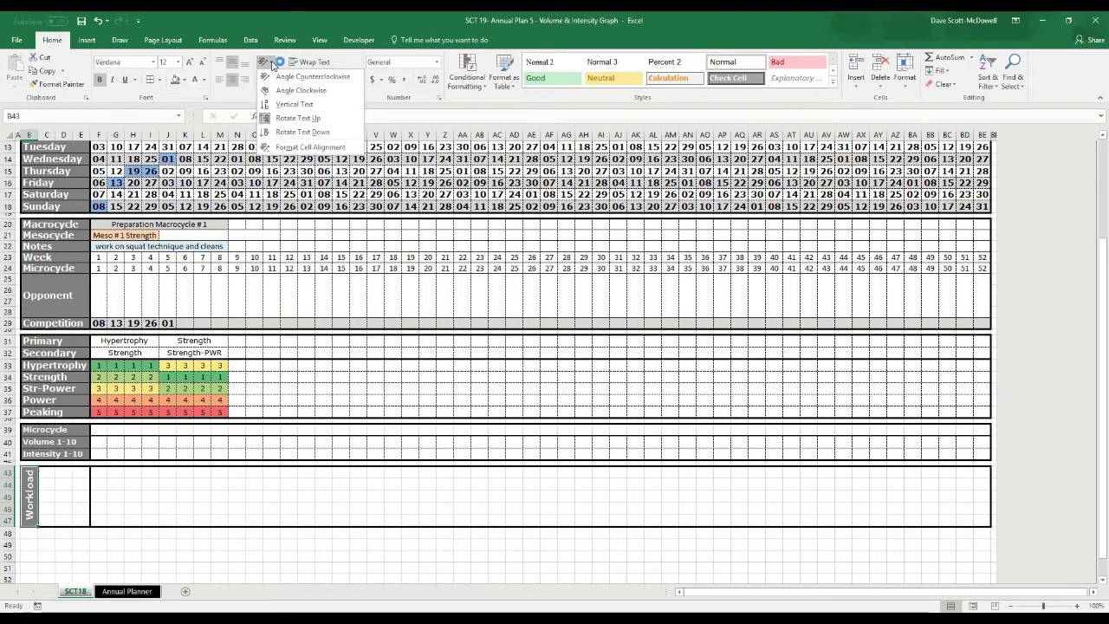
left_click(276, 105)
left_click(271, 66)
left_click(286, 117)
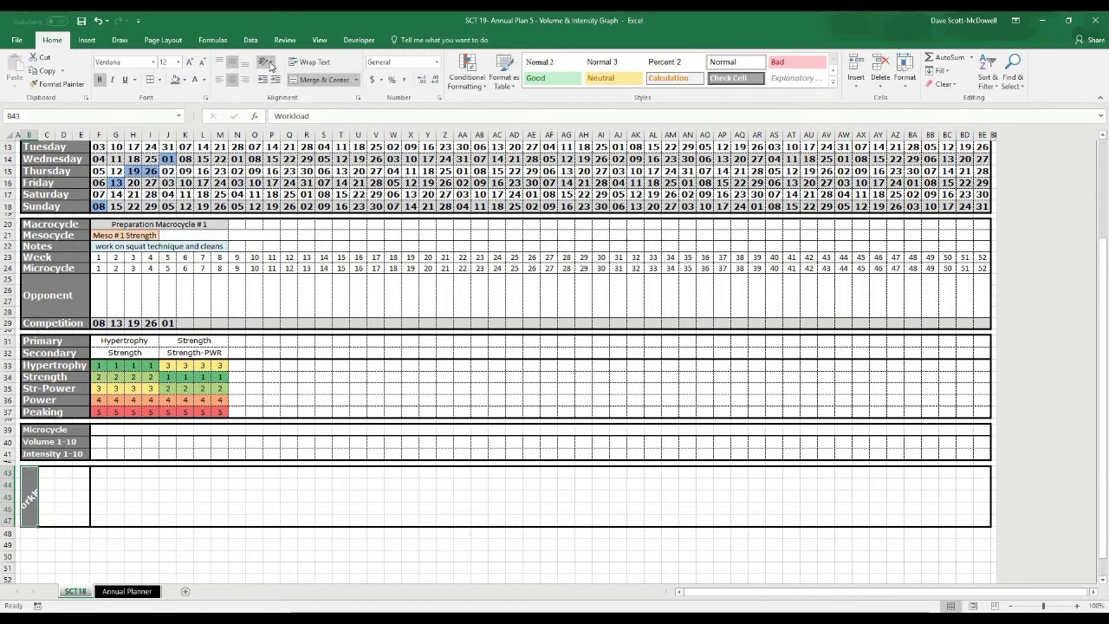
left_click(270, 66)
left_click(276, 93)
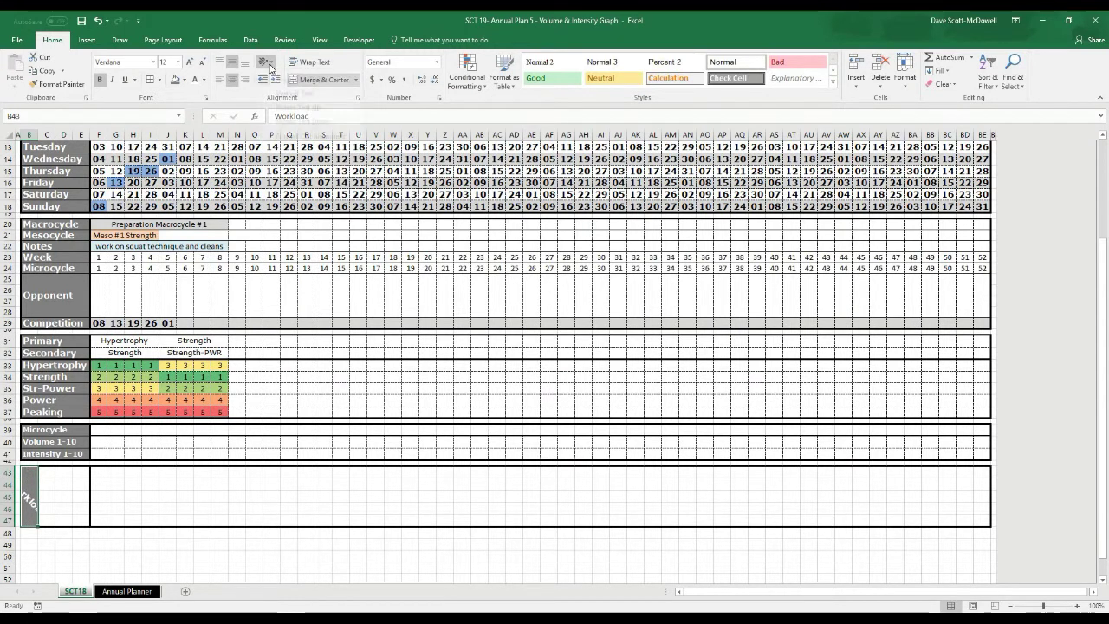
left_click(270, 66)
left_click(286, 117)
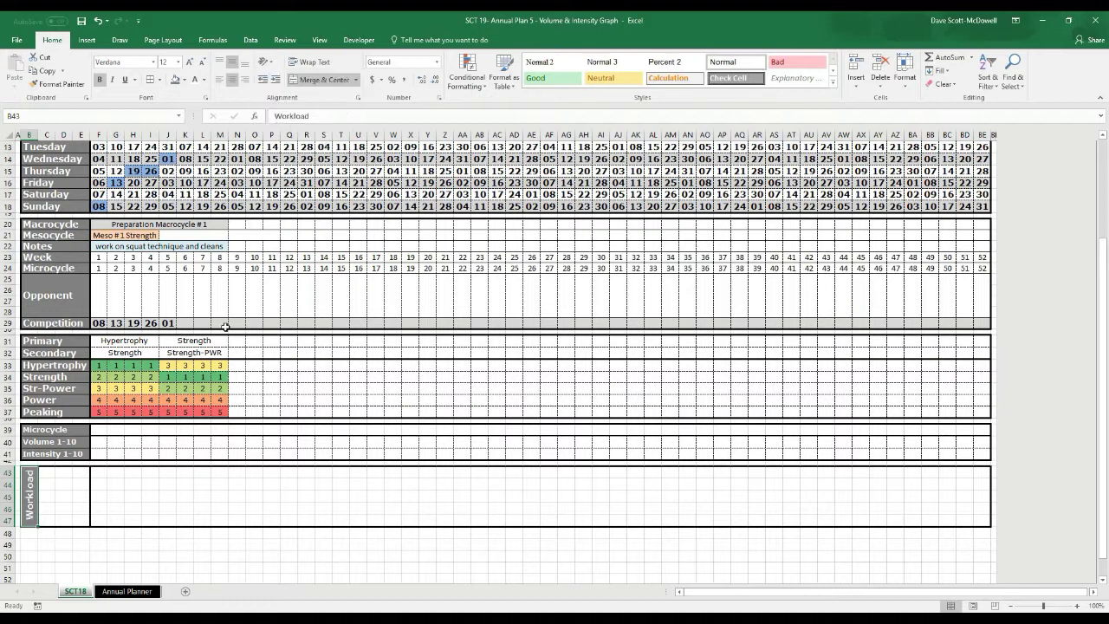
left_click(210, 484)
left_click(50, 475)
left_click_drag(52, 475, 85, 520)
Merge columns C:E in each of rows 43–47, then start typing 'Perfor' into C43
left_click(321, 79)
left_click(322, 78)
left_click(308, 80)
left_click(321, 79)
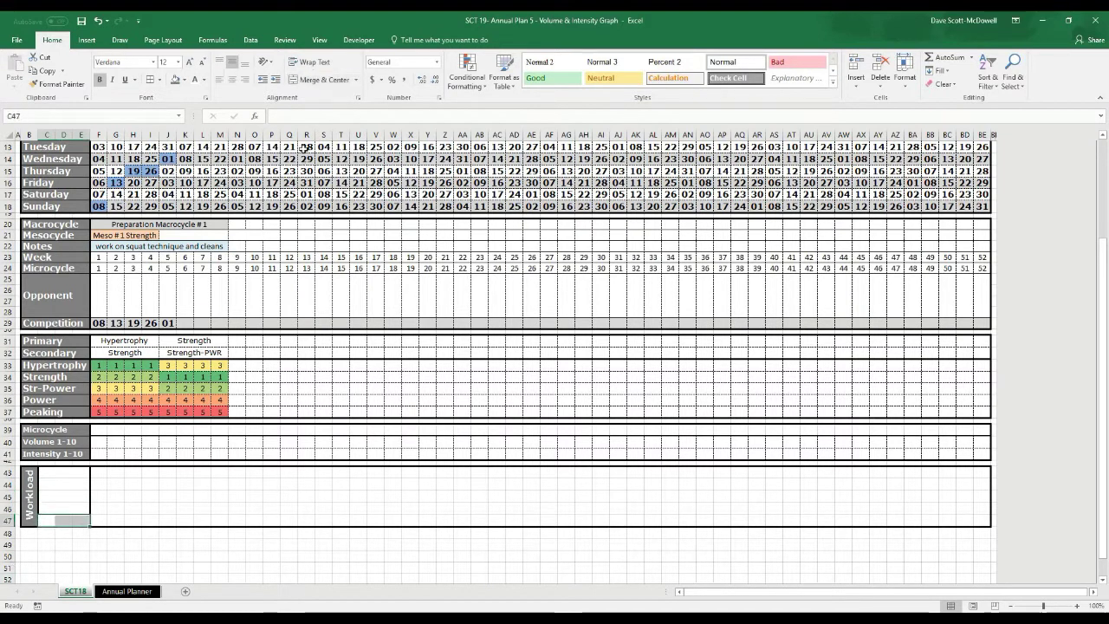
left_click(315, 80)
left_click(81, 475)
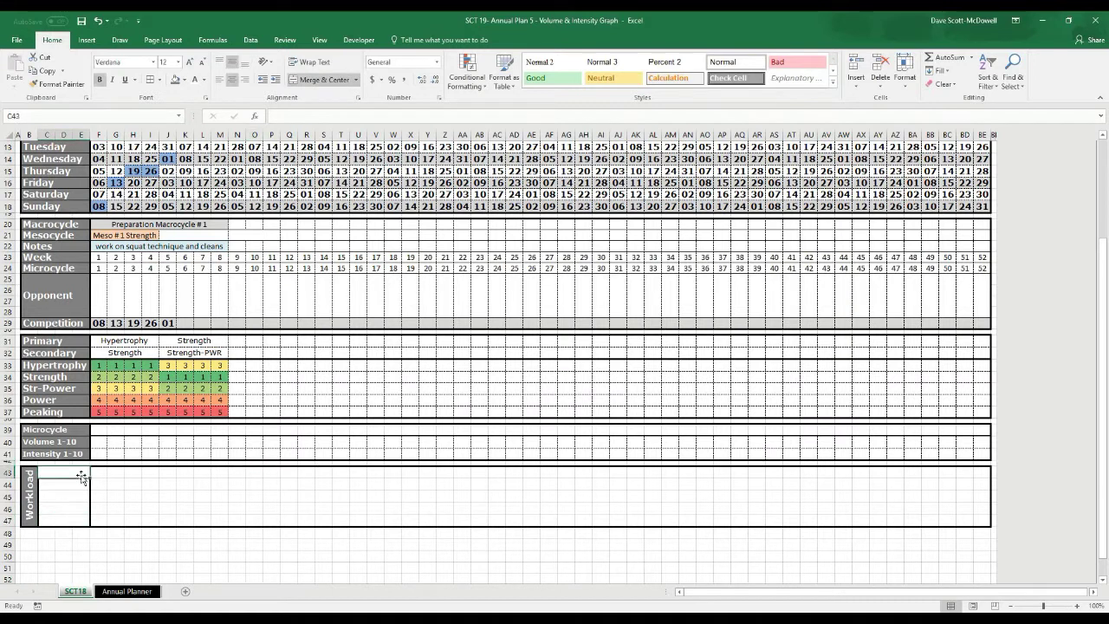
type("Perform")
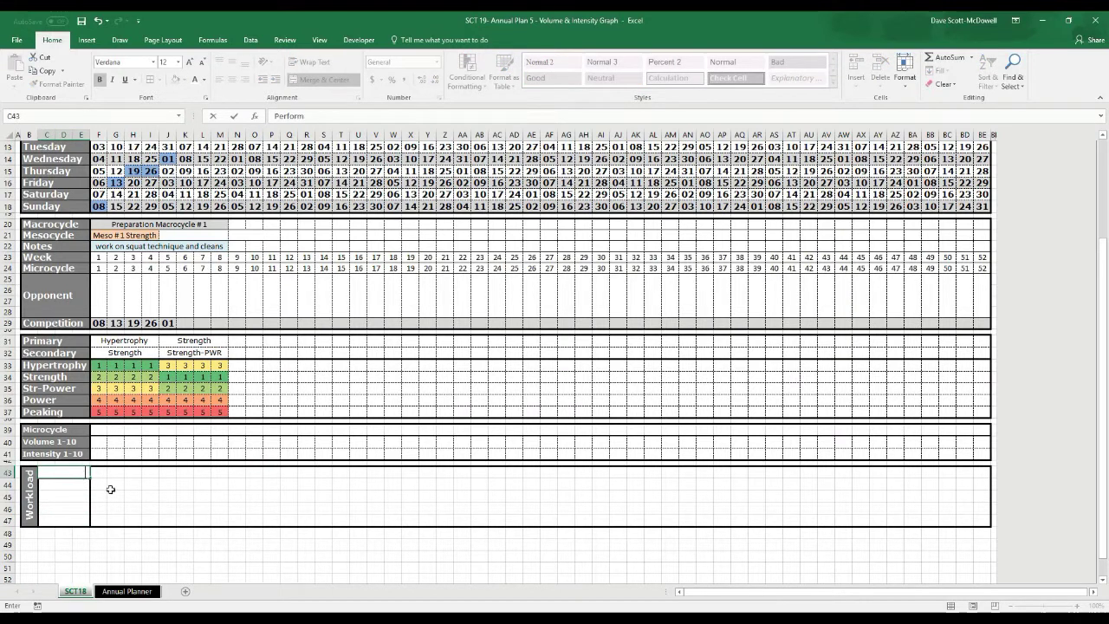
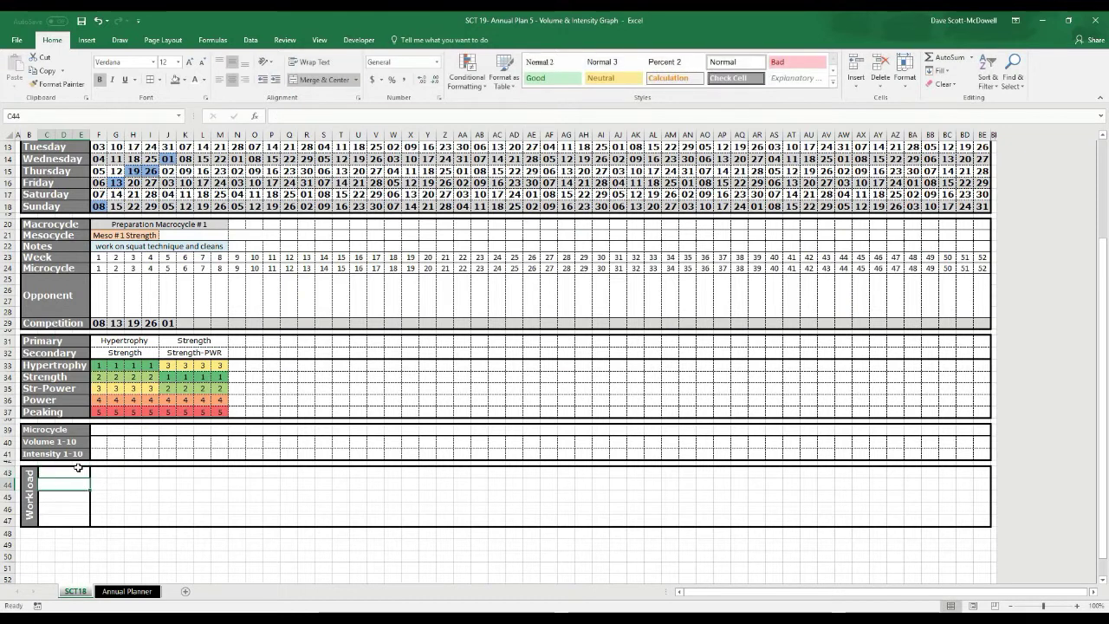
Fill the Perform cell C43 red, leaving its text unrotated
left_click(184, 79)
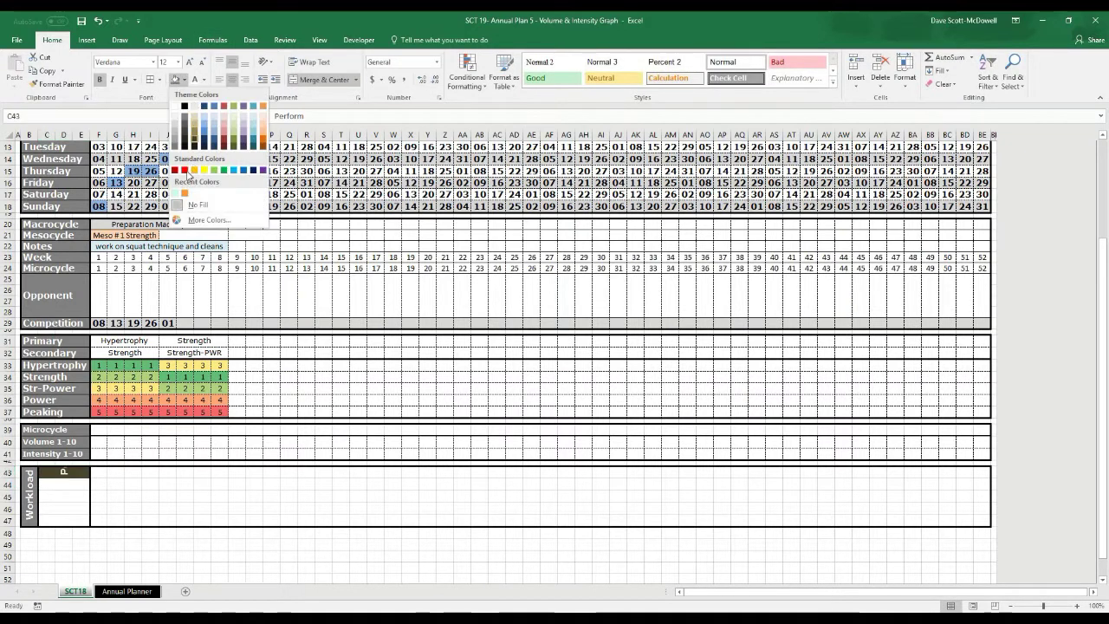
left_click(188, 176)
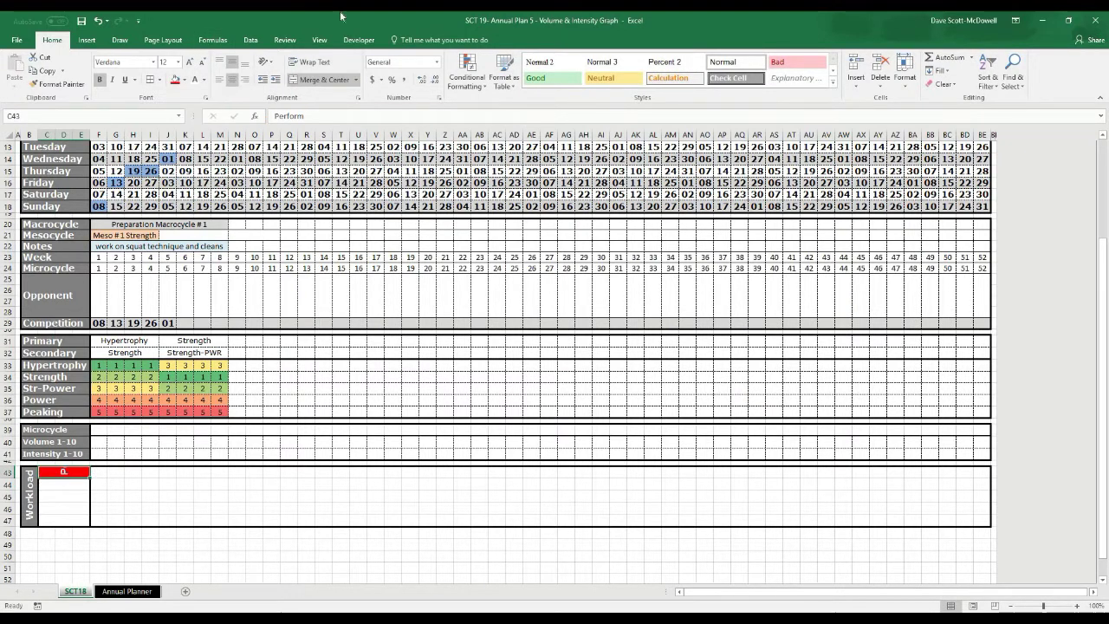
left_click(274, 63)
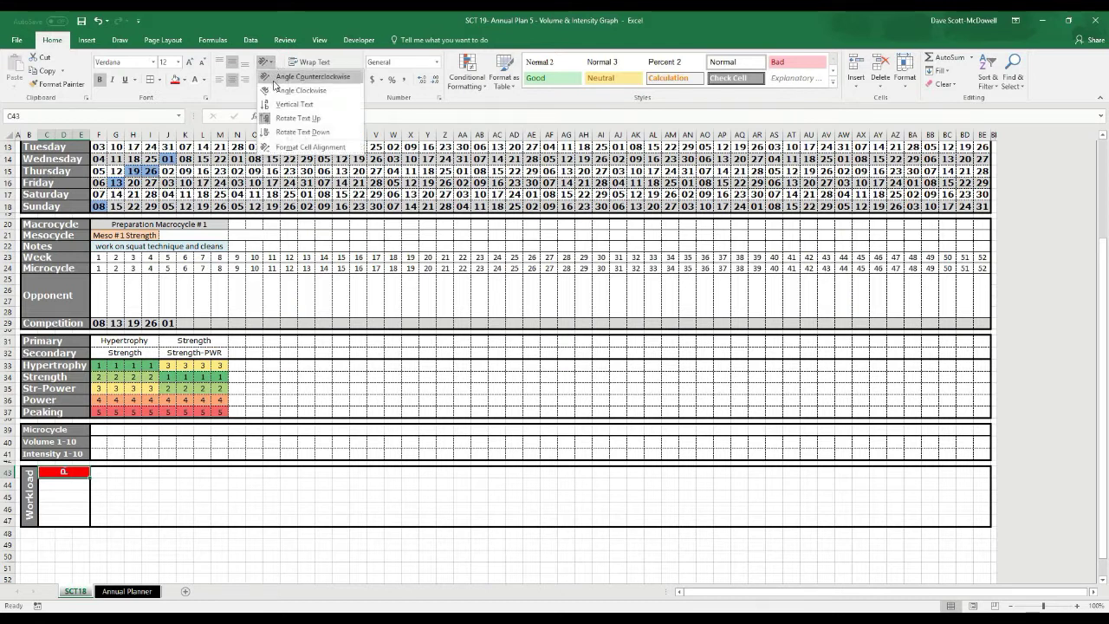
key("Escape")
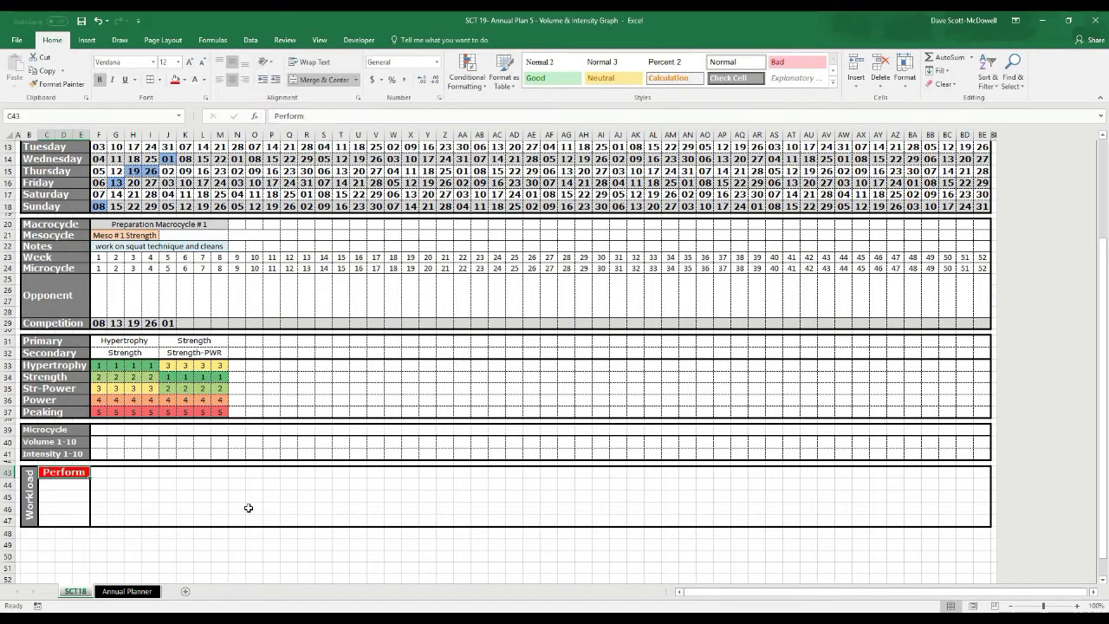
left_click(288, 506)
Fill C44 gold and enter 'Load +' in it
left_click(68, 481)
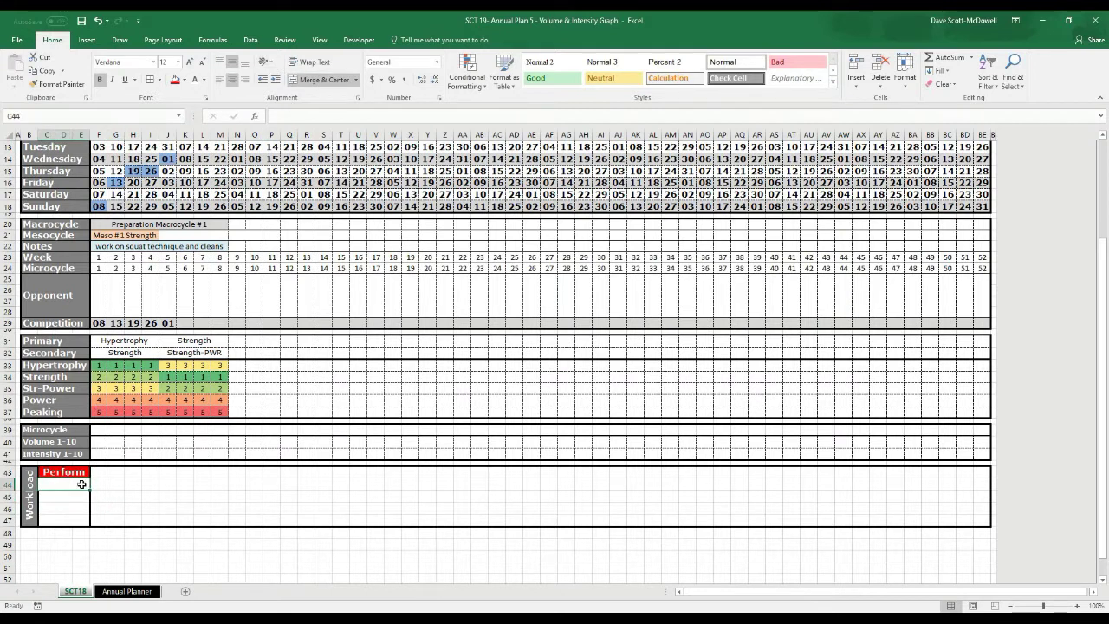
left_click_drag(83, 486, 84, 520)
left_click(265, 62)
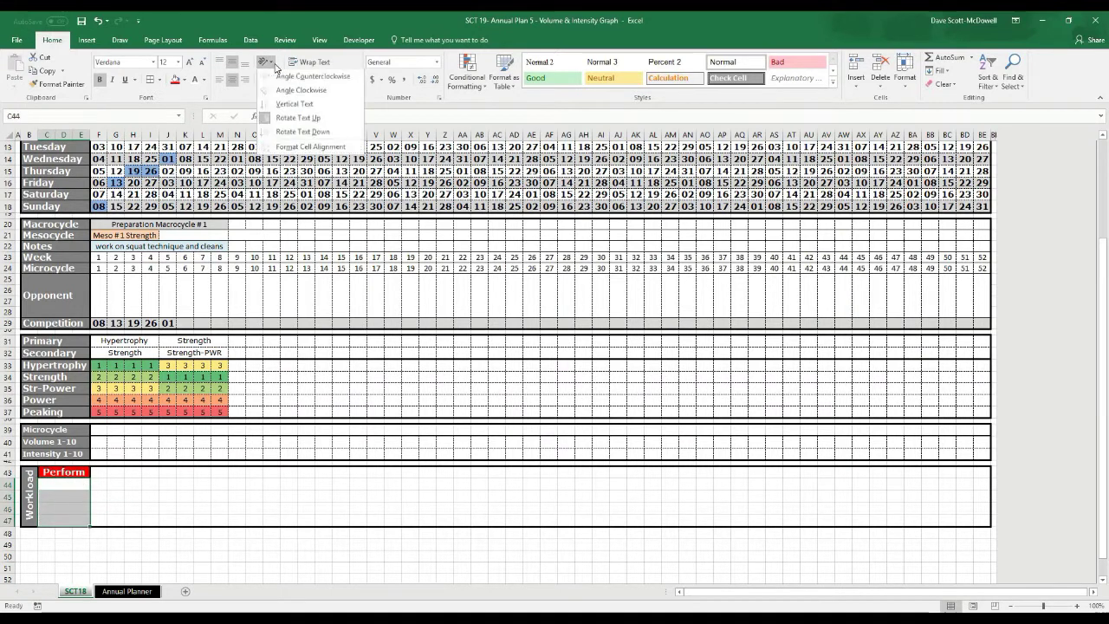
left_click(269, 118)
left_click(67, 483)
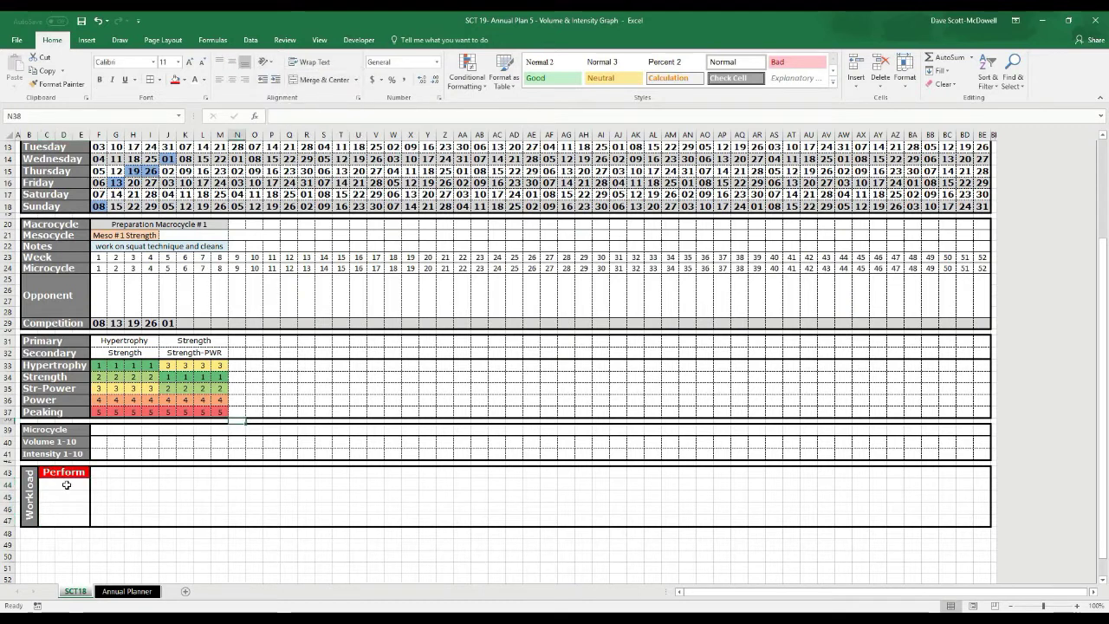
left_click(184, 79)
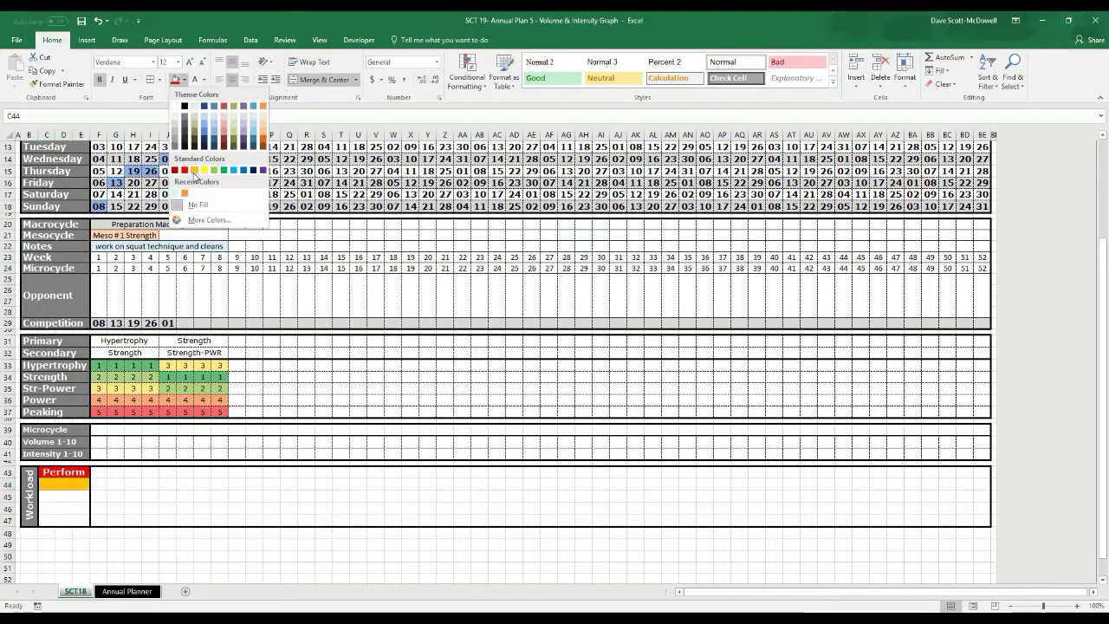
left_click(197, 177)
type("Load +")
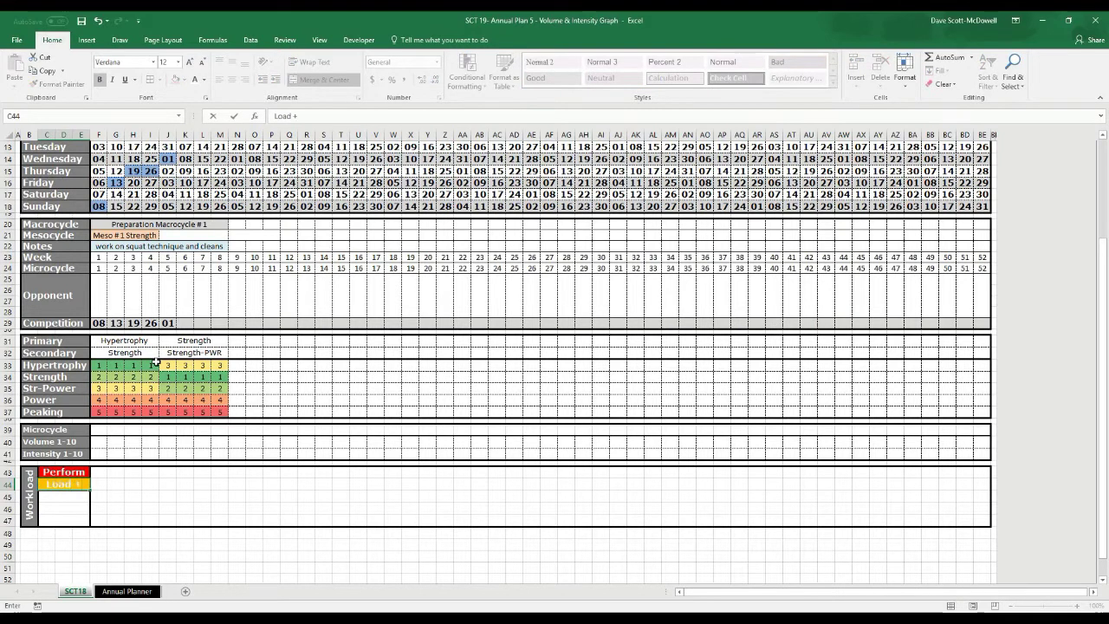
key("Return")
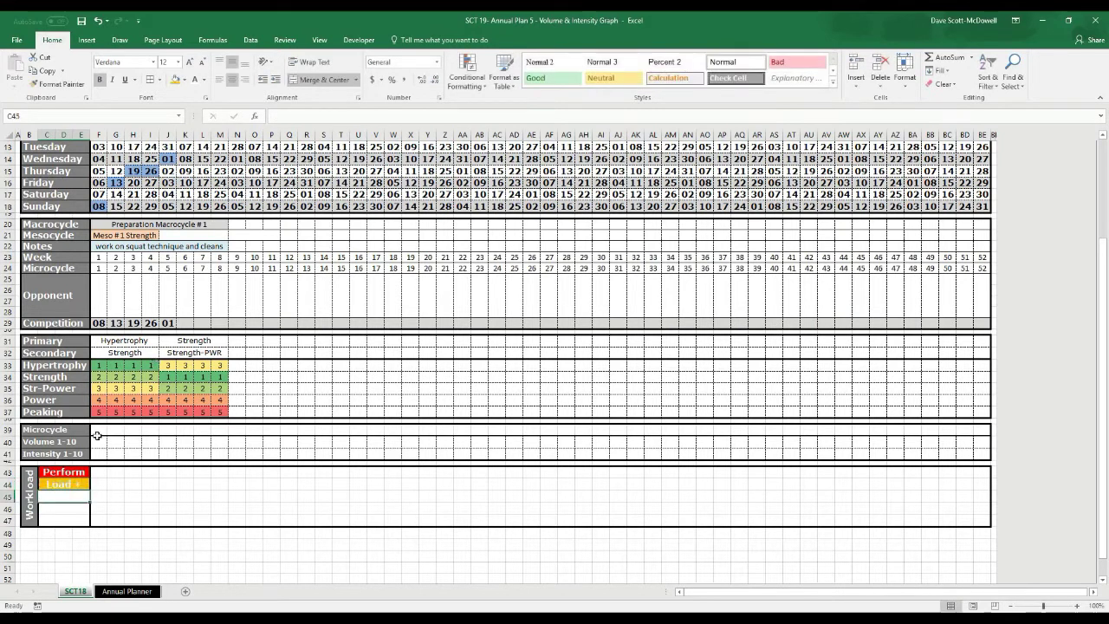
Fill C45 yellow and enter 'Load', removing the autocompleted plus sign
left_click(184, 79)
left_click(203, 170)
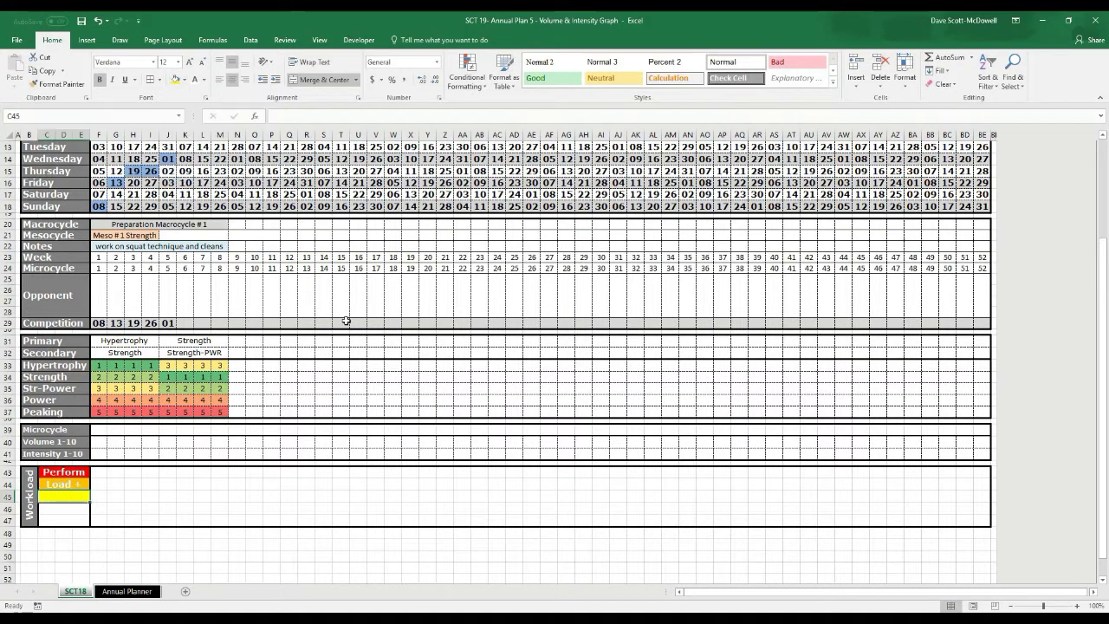
type("L")
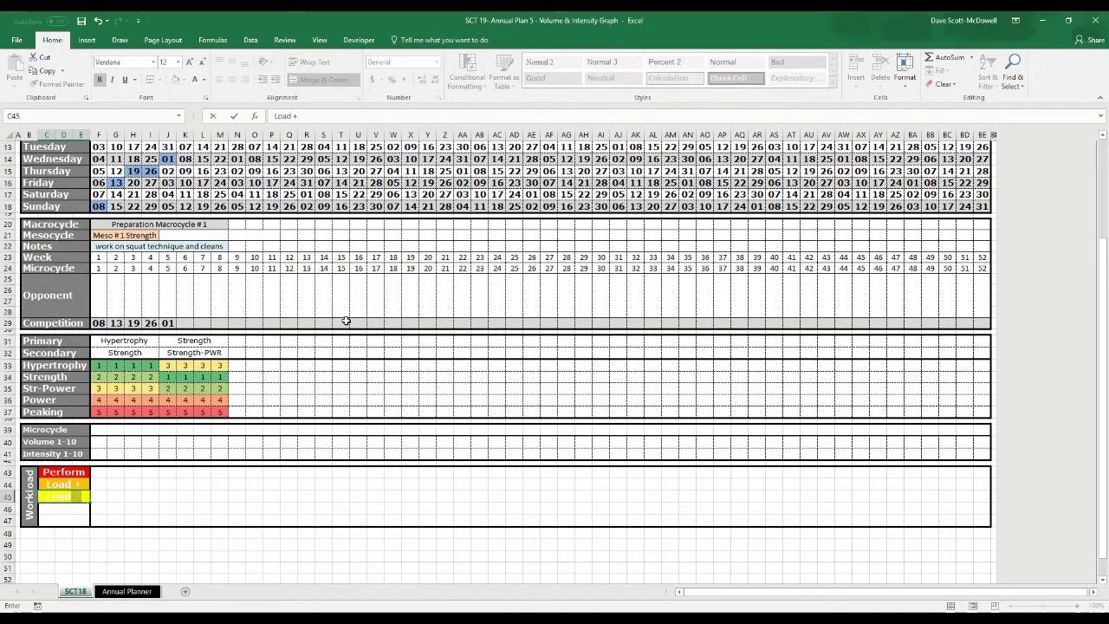
type("oad")
key("BackSpace")
key("Return")
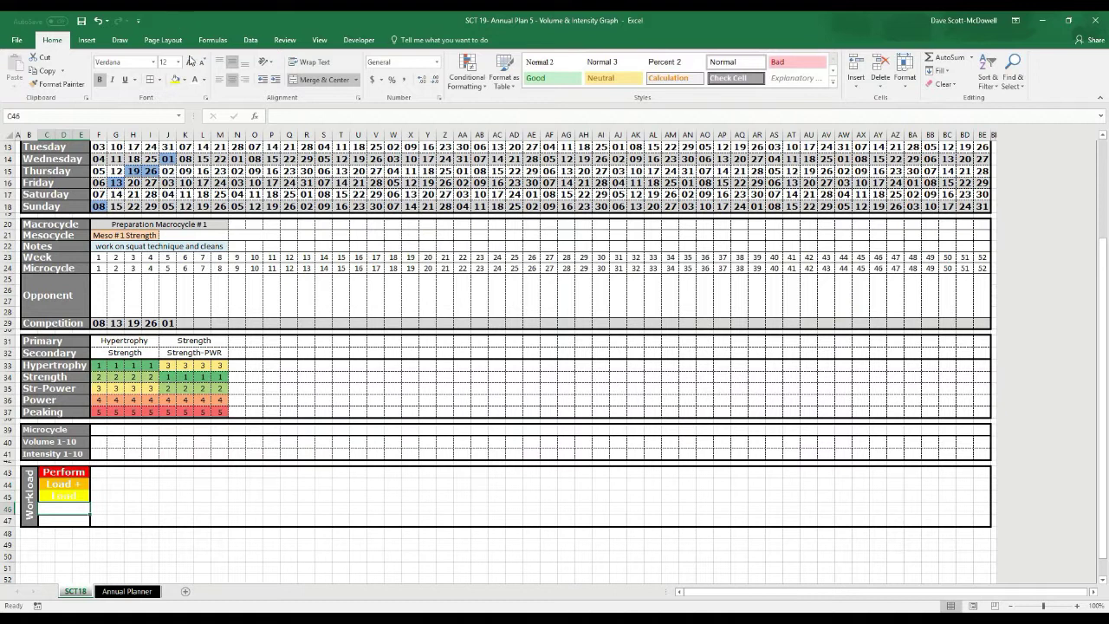
Fill C46 green and enter 'Base', correcting it from uppercase BASE
left_click(184, 80)
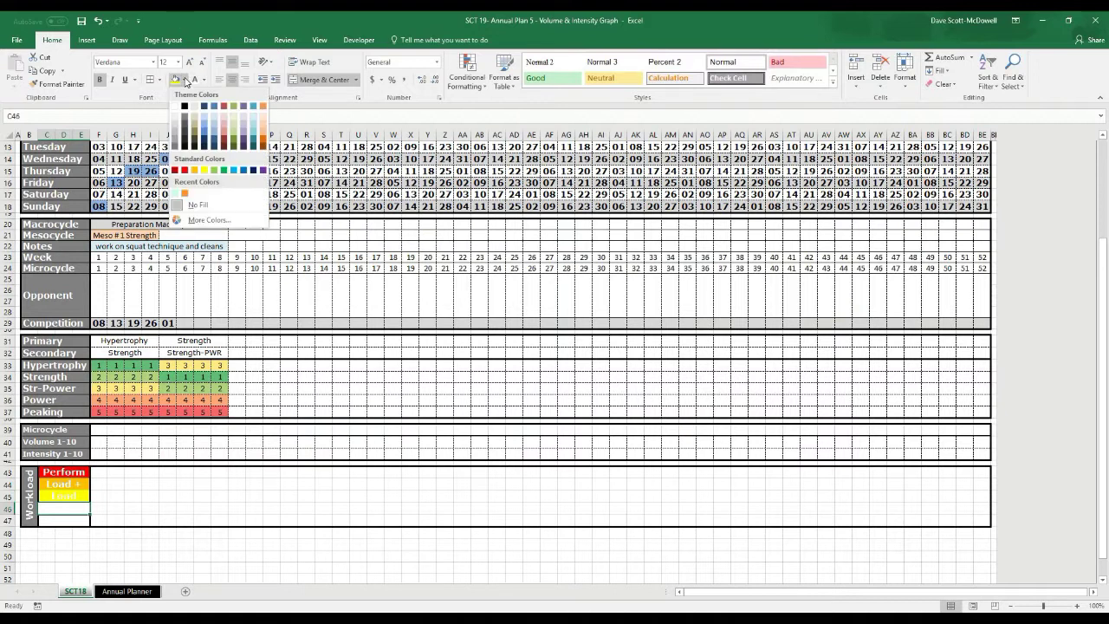
left_click(224, 169)
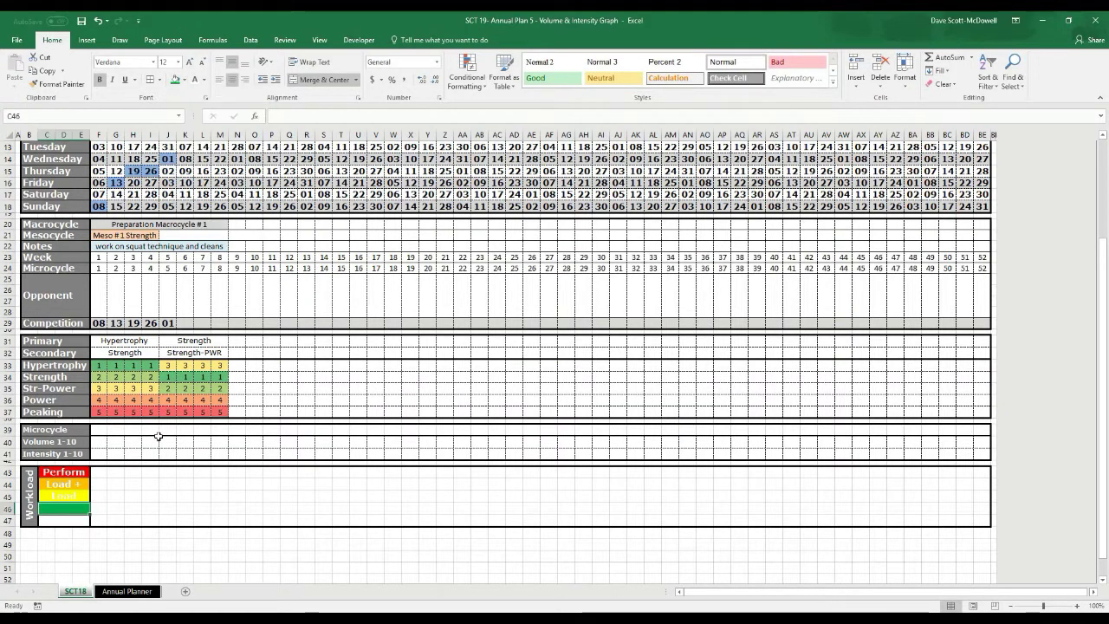
type("BASE")
key("Return")
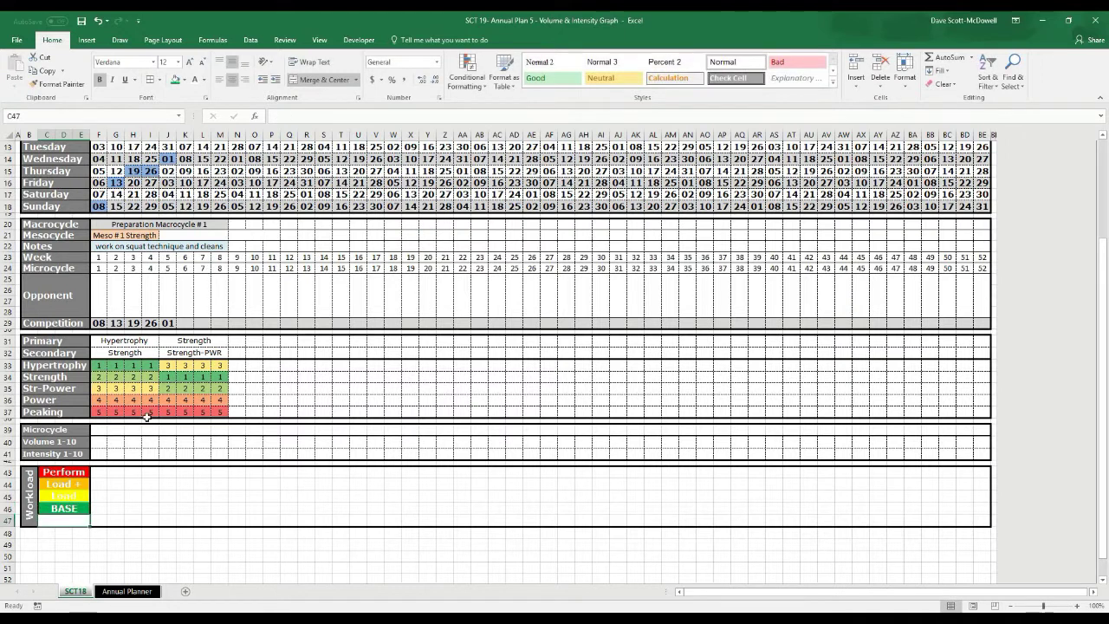
left_click(54, 509)
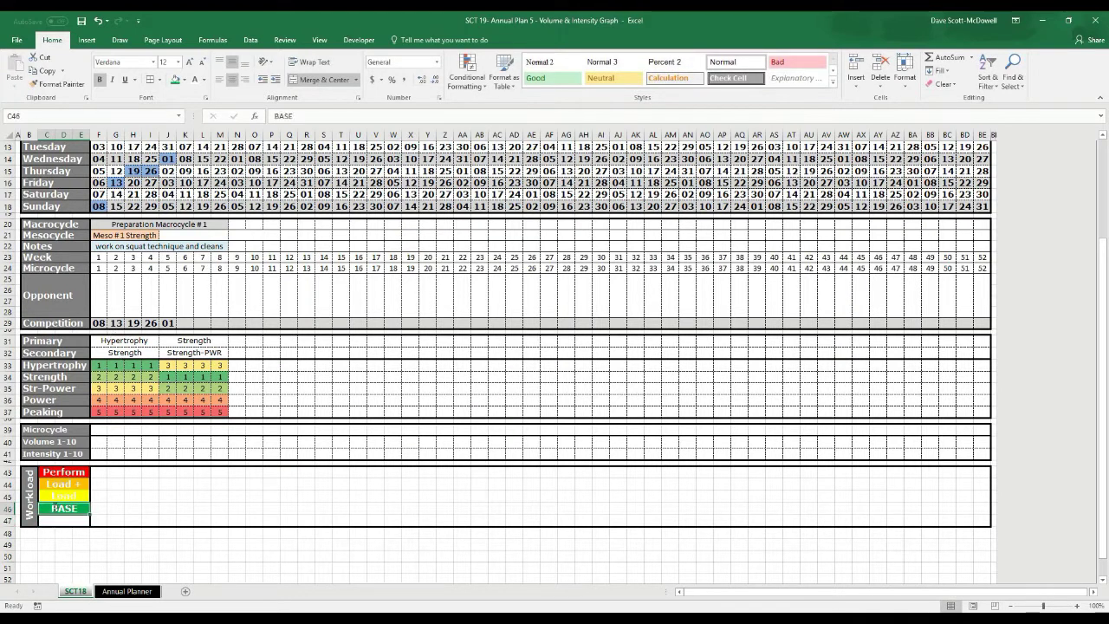
type("Base")
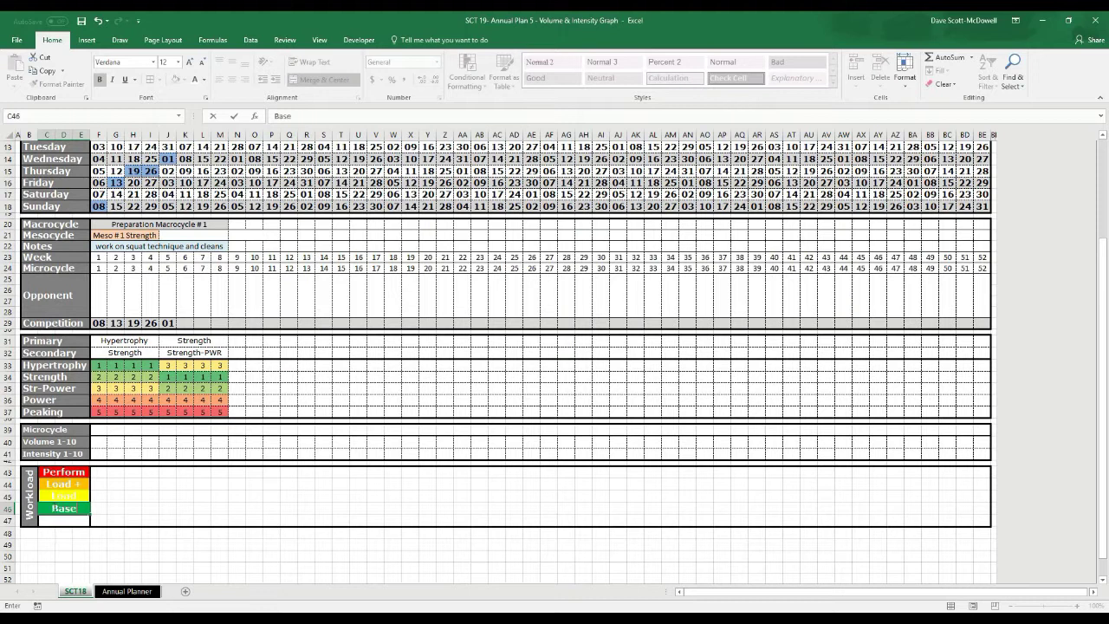
key("Return")
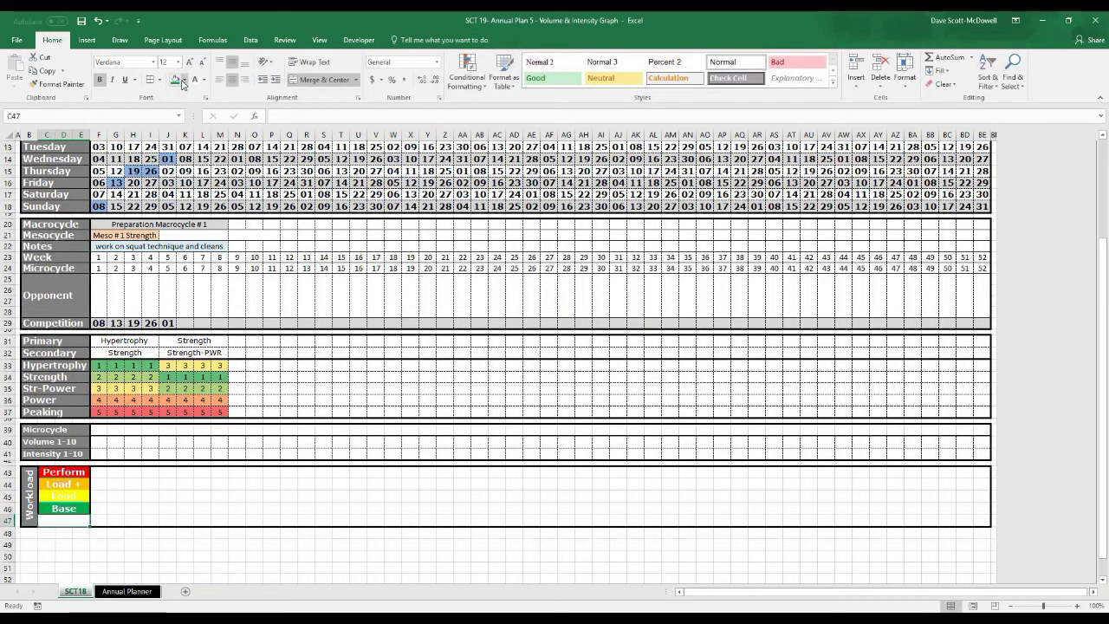
Fill C47 light blue and enter 'Deload'
left_click(183, 82)
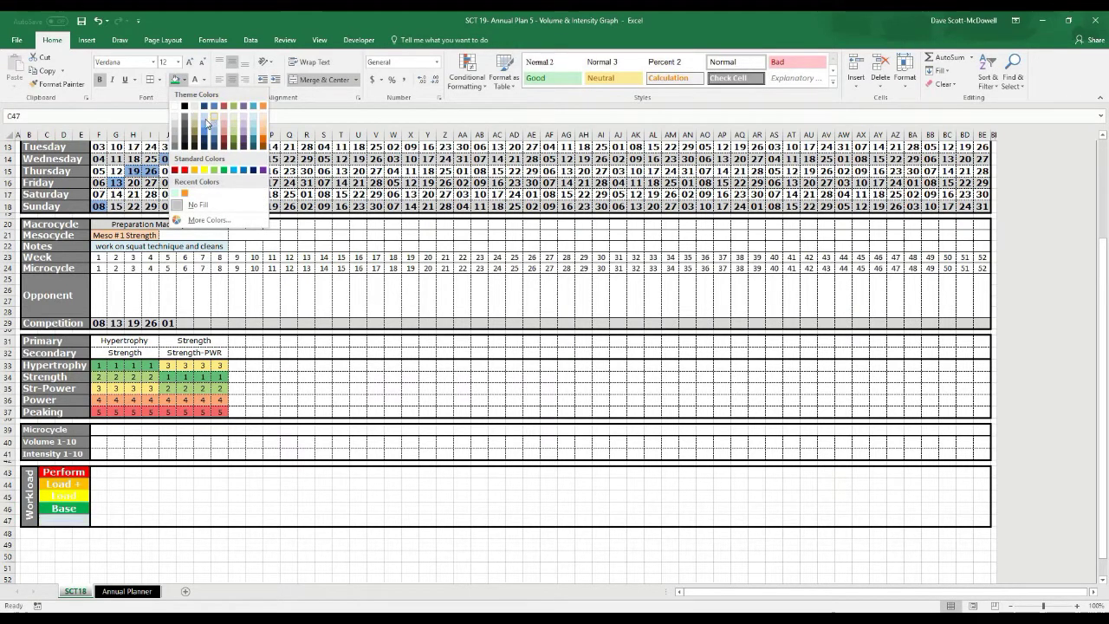
left_click(207, 124)
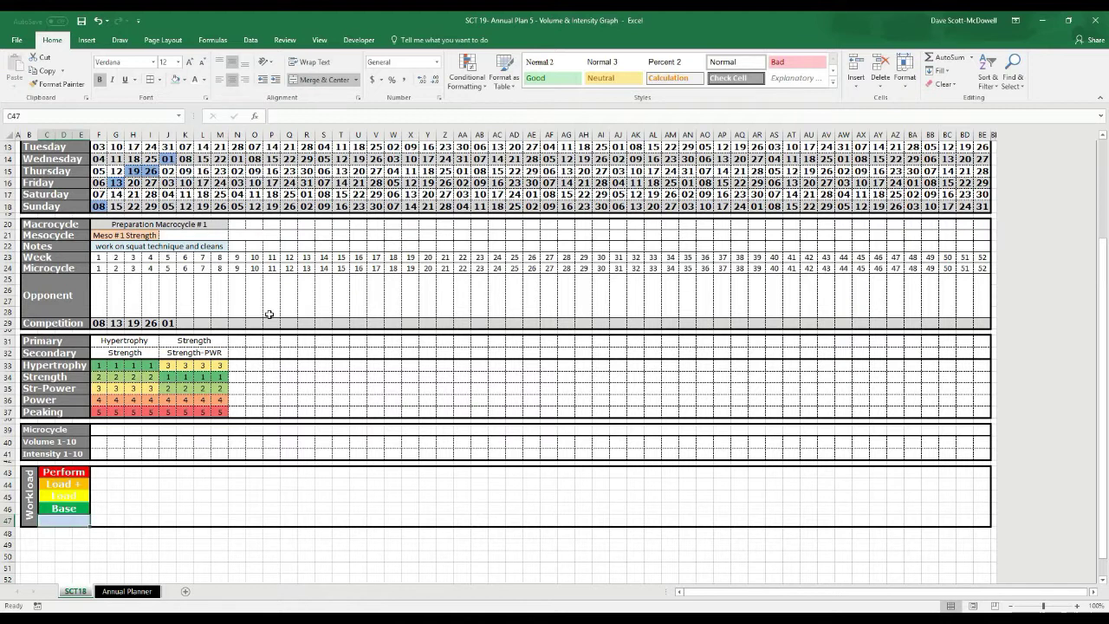
type("Deload")
key("Return")
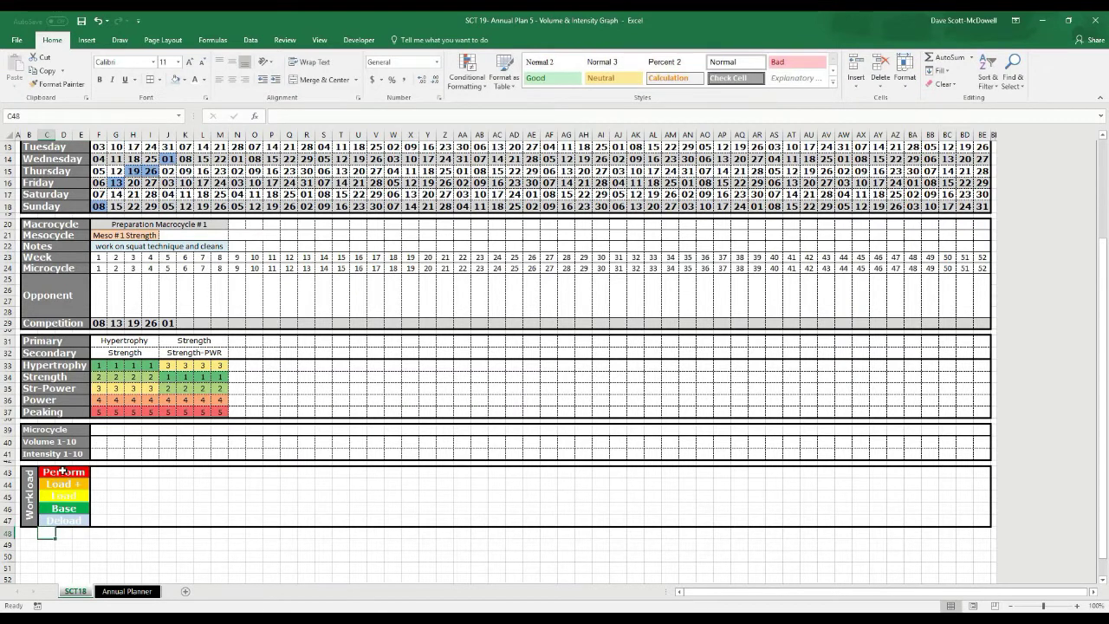
Give the five Workload entries C43:C47 a darker font colour
left_click_drag(62, 470, 62, 520)
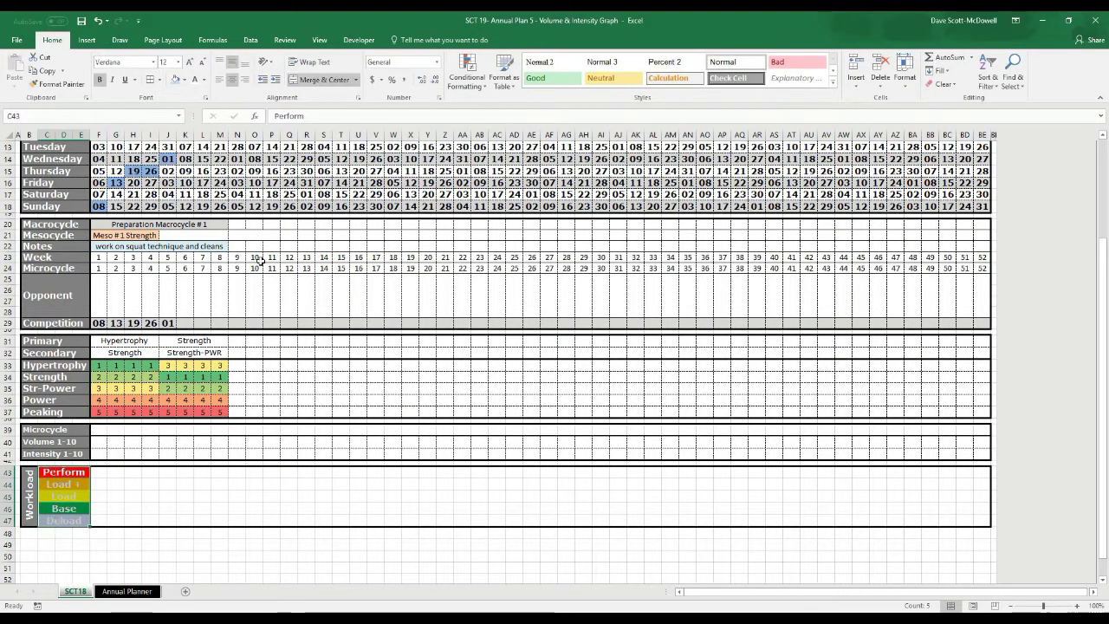
left_click(206, 83)
left_click(279, 165)
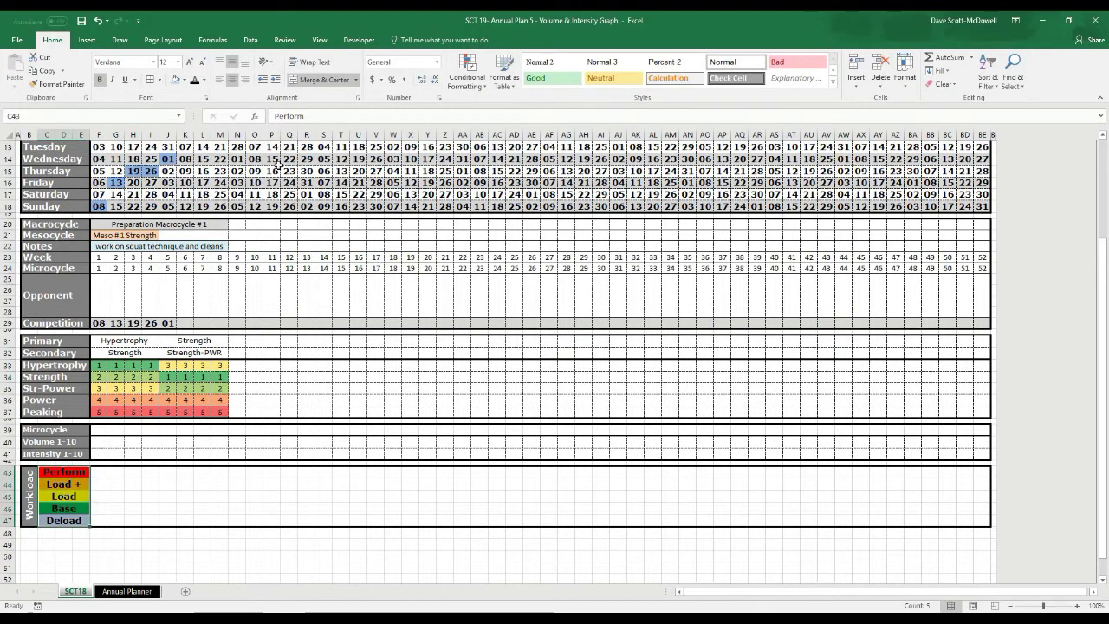
left_click(359, 522)
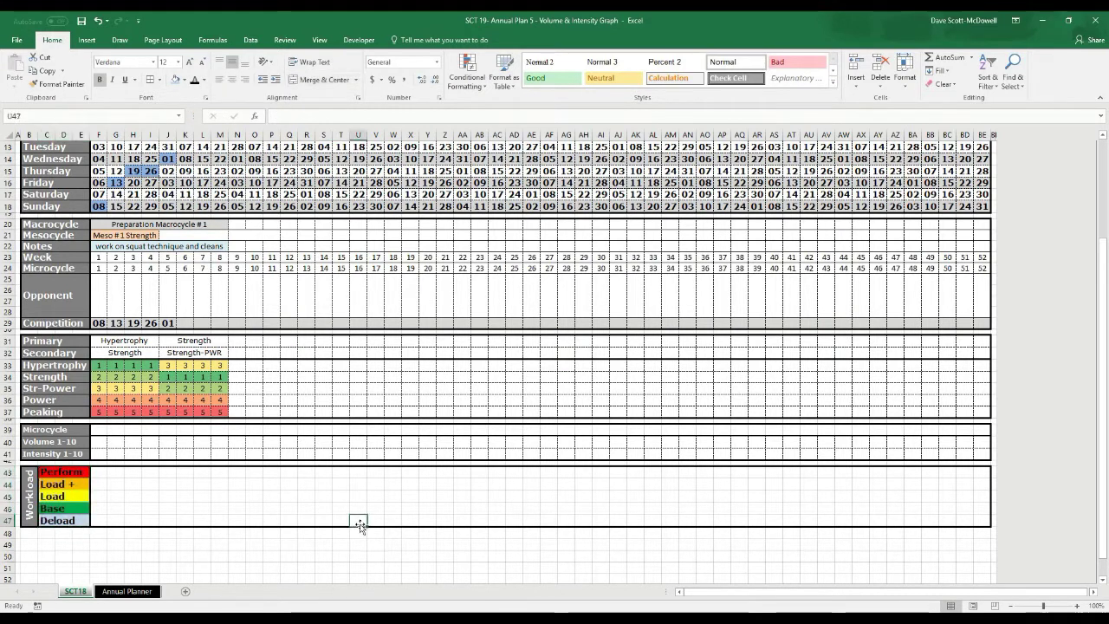
Select the Microcycle cells F39 through BE39 spanning all 52 weeks
left_click(204, 531)
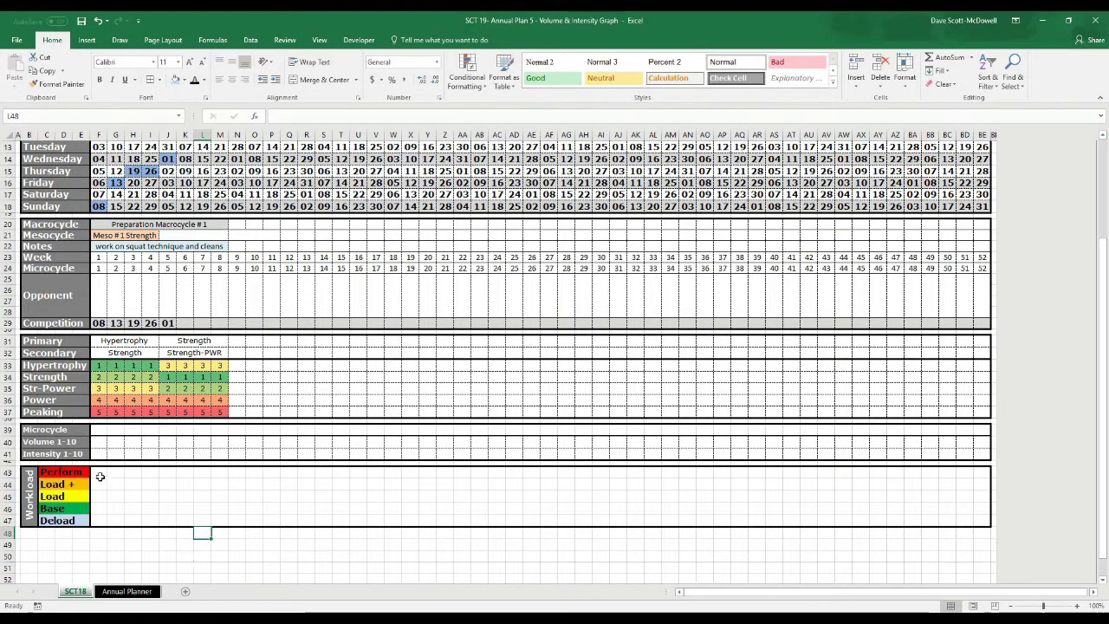
left_click(99, 431)
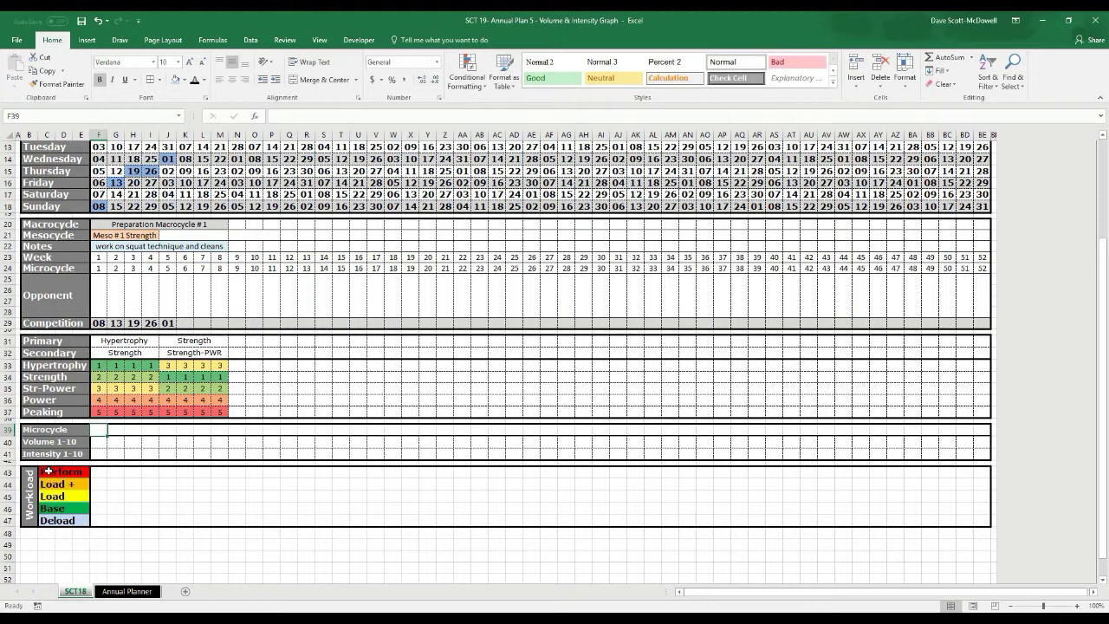
left_click(168, 496)
left_click_drag(103, 477, 109, 517)
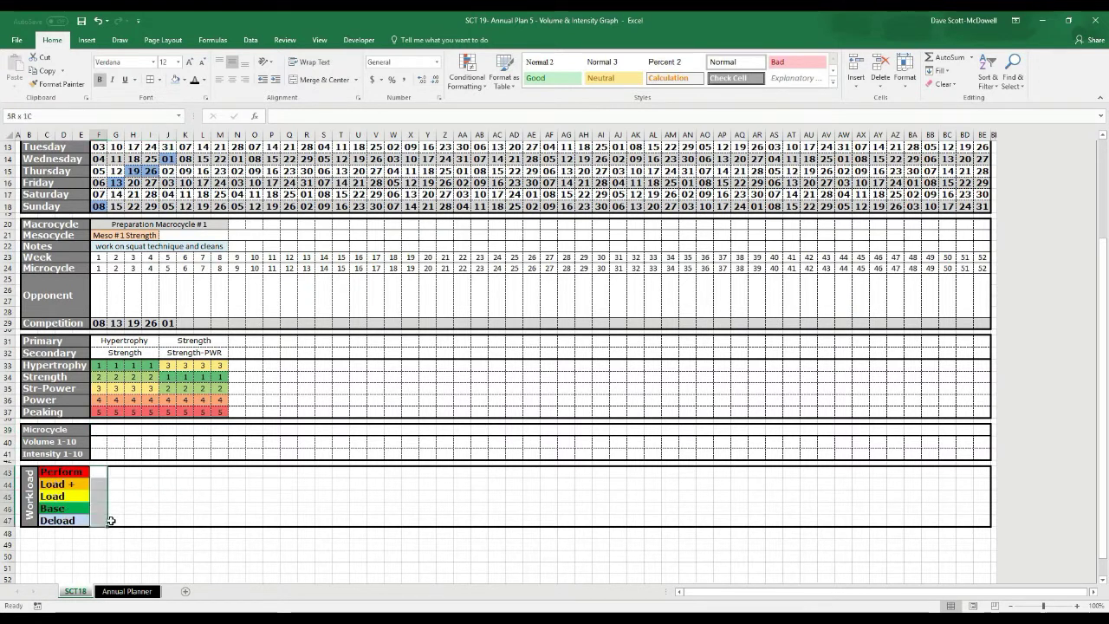
left_click(133, 520)
left_click(102, 429)
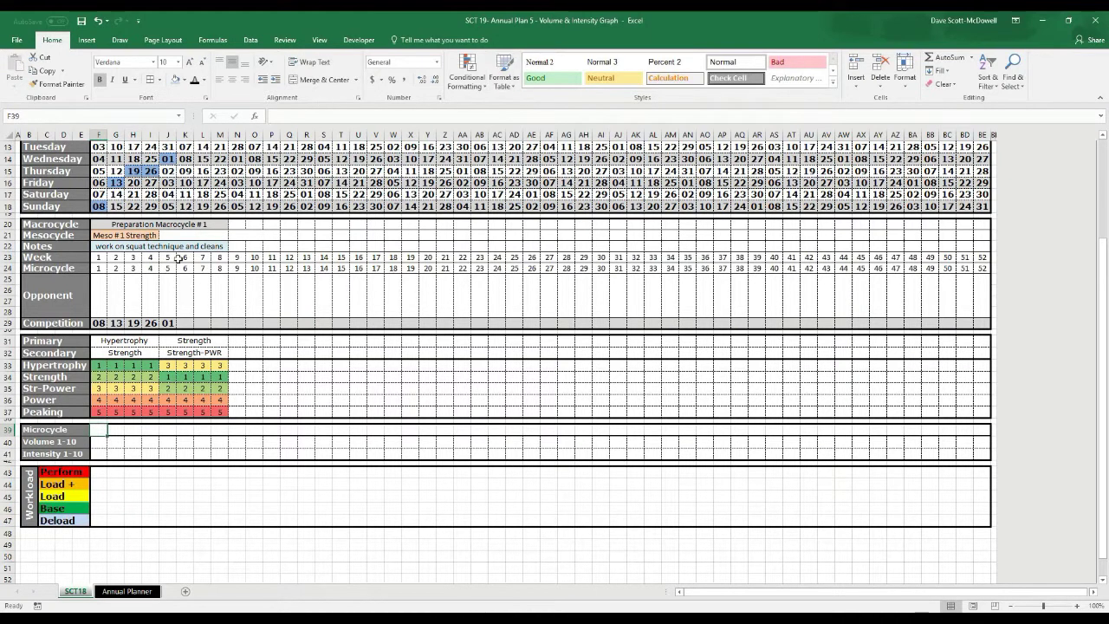
left_click(122, 492)
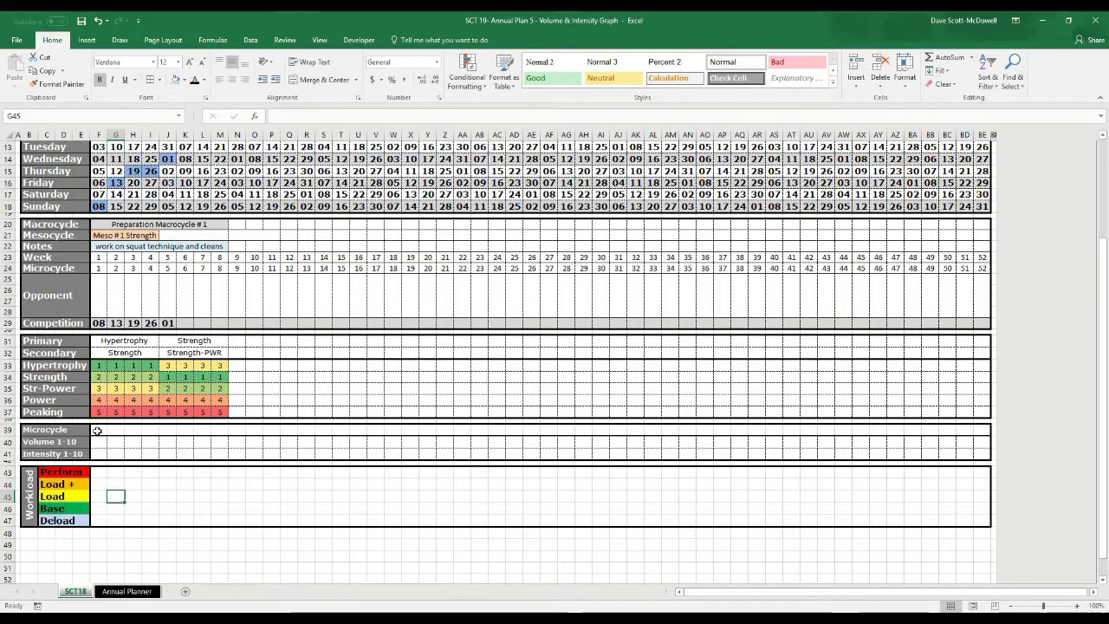
left_click(96, 432)
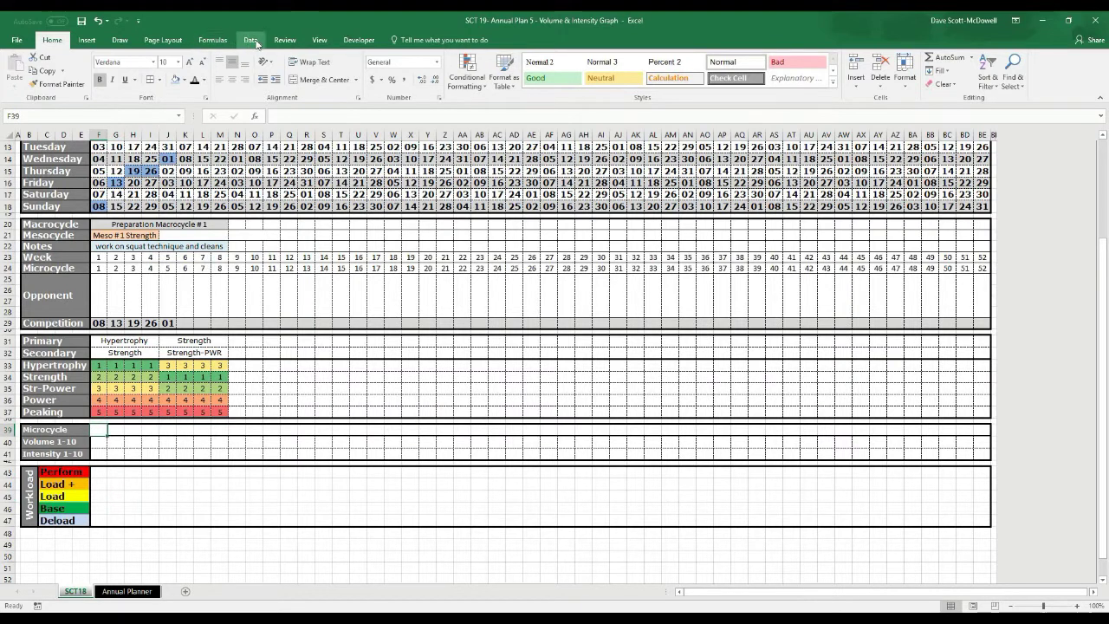
left_click(163, 481)
left_click_drag(99, 430, 986, 433)
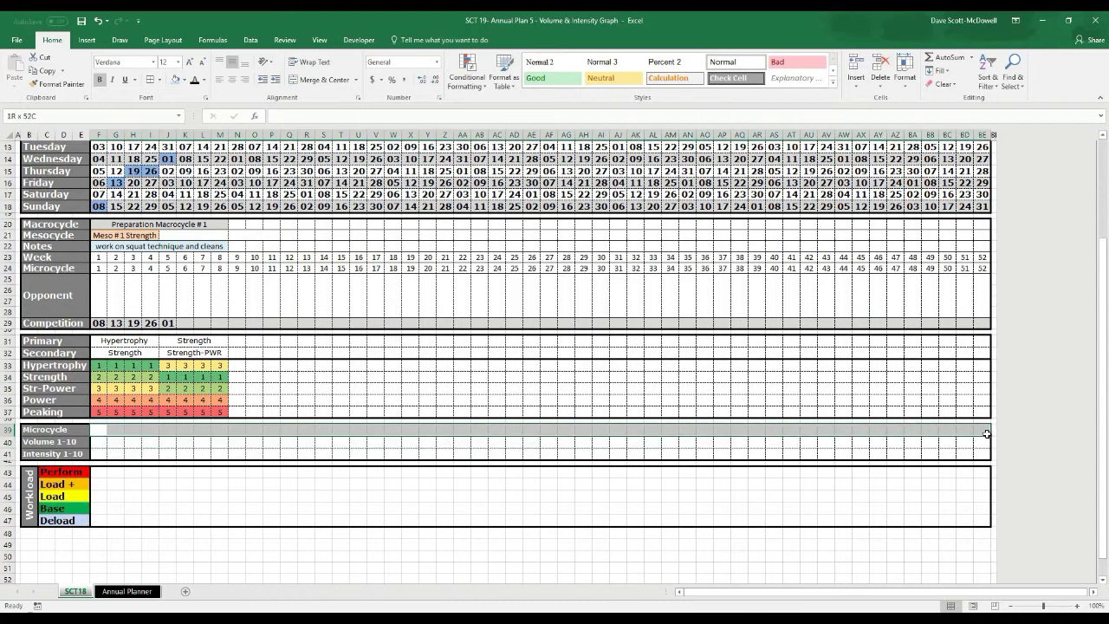
Add a data validation list of P, L+, L, B, D to the Microcycle row, then try it in G39
left_click(253, 40)
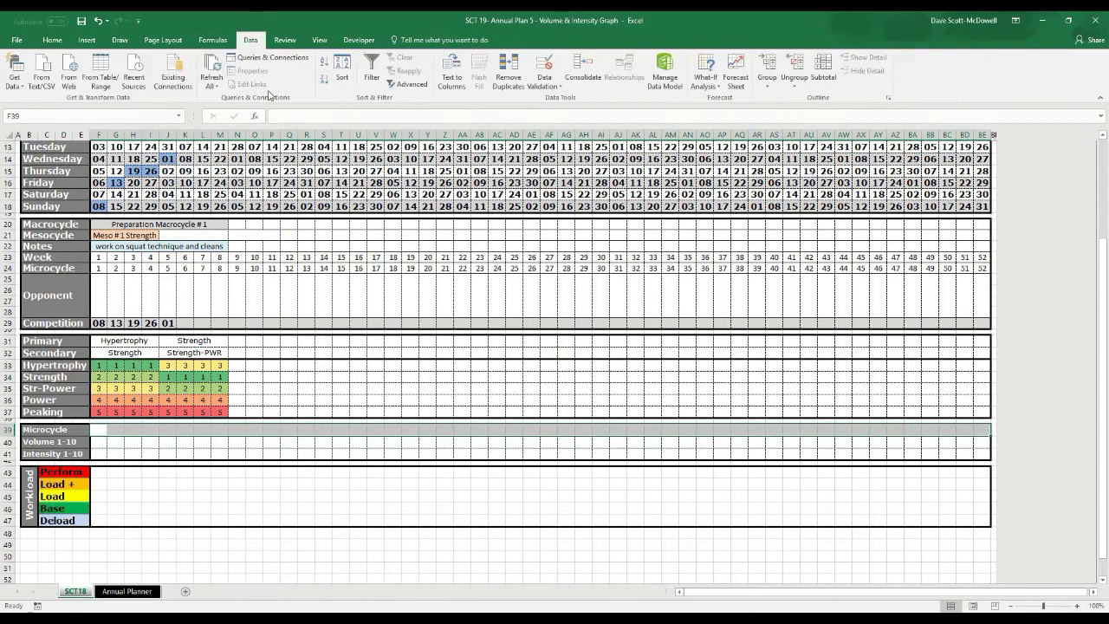
left_click(544, 84)
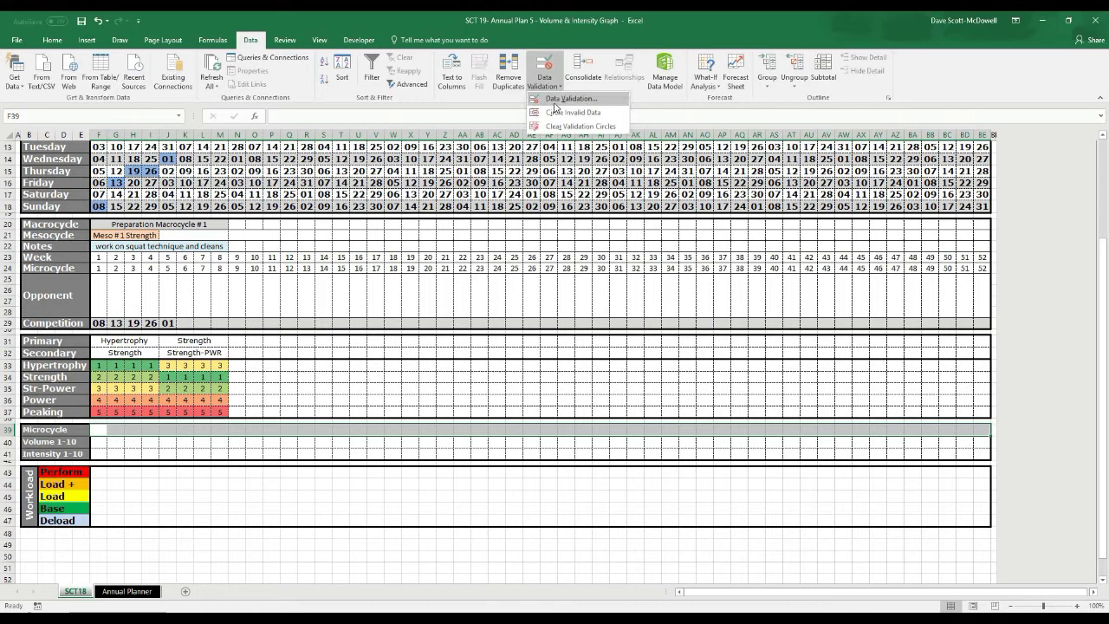
left_click(554, 104)
left_click(281, 228)
left_click(266, 271)
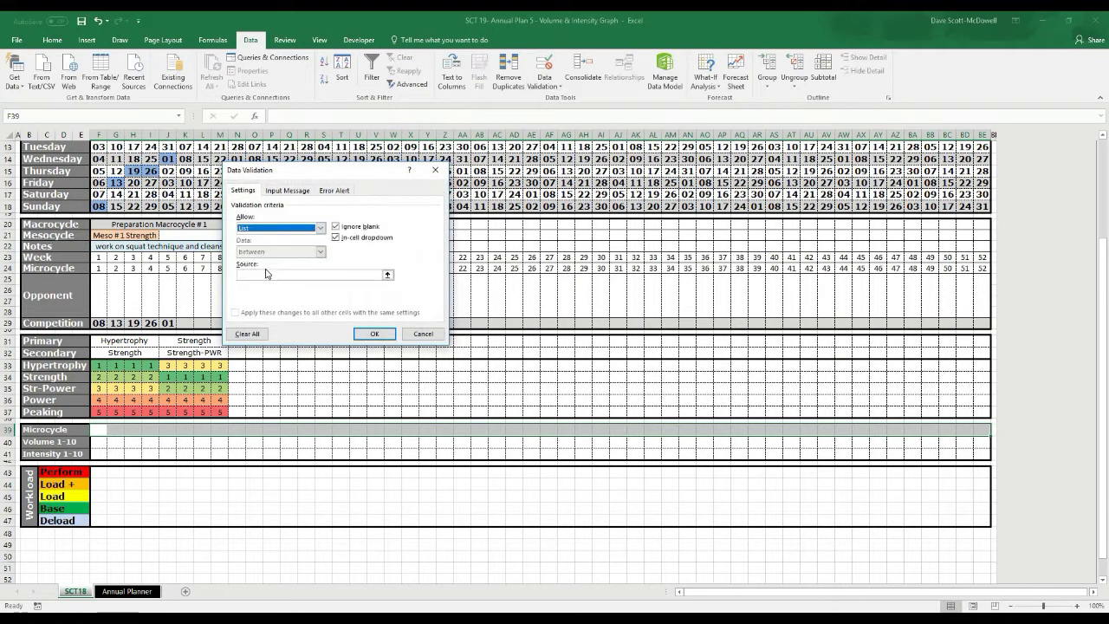
left_click(268, 274)
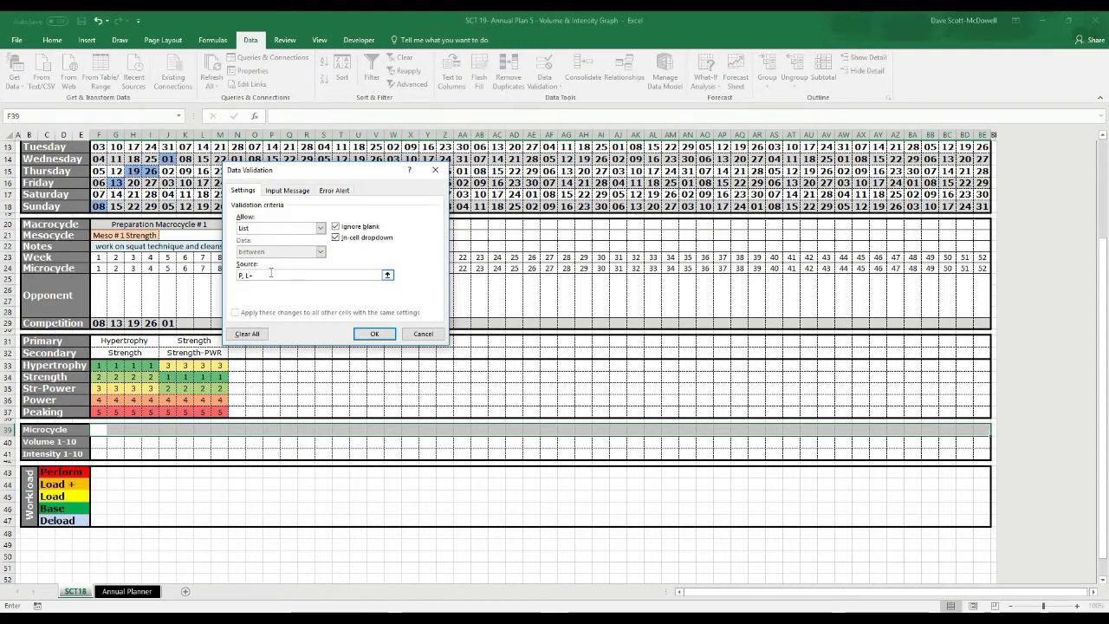
type(",")
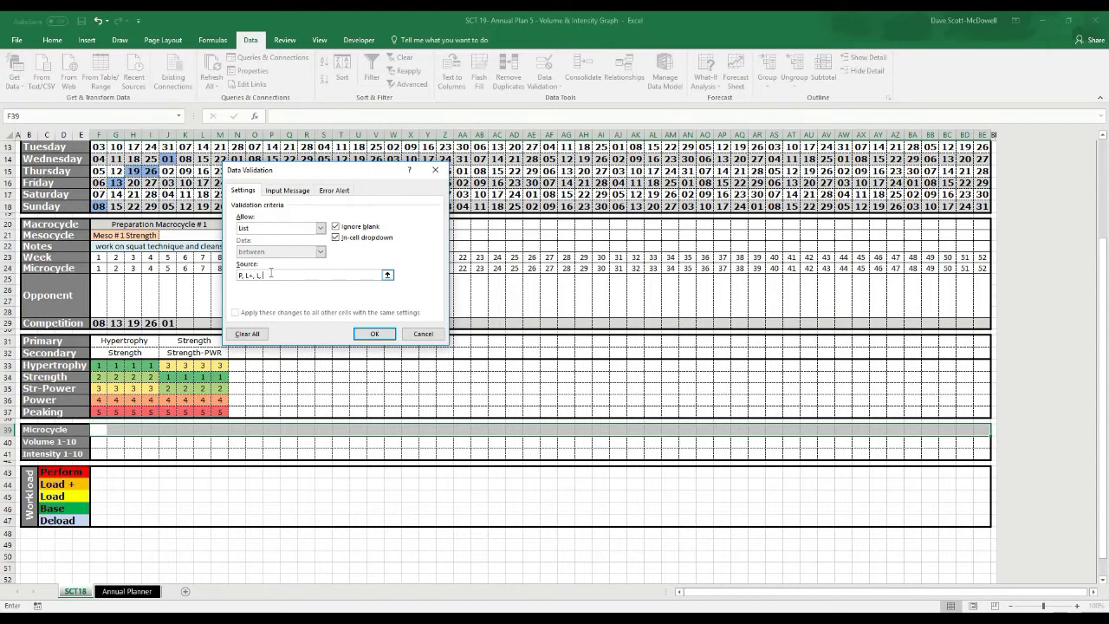
type(" B,")
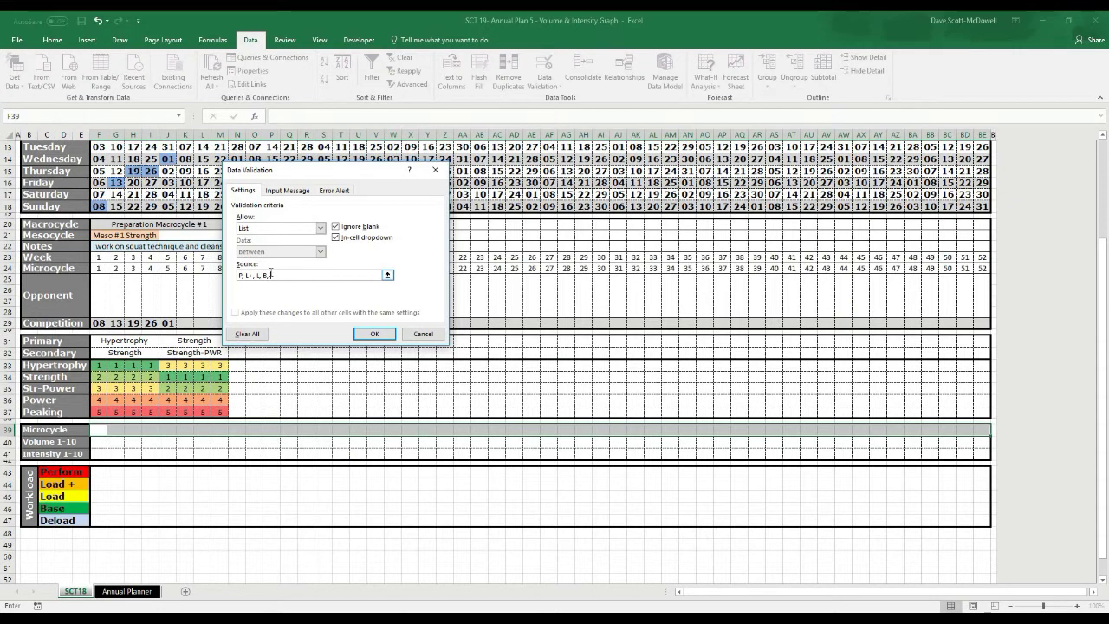
type(" D")
left_click(384, 333)
left_click(122, 440)
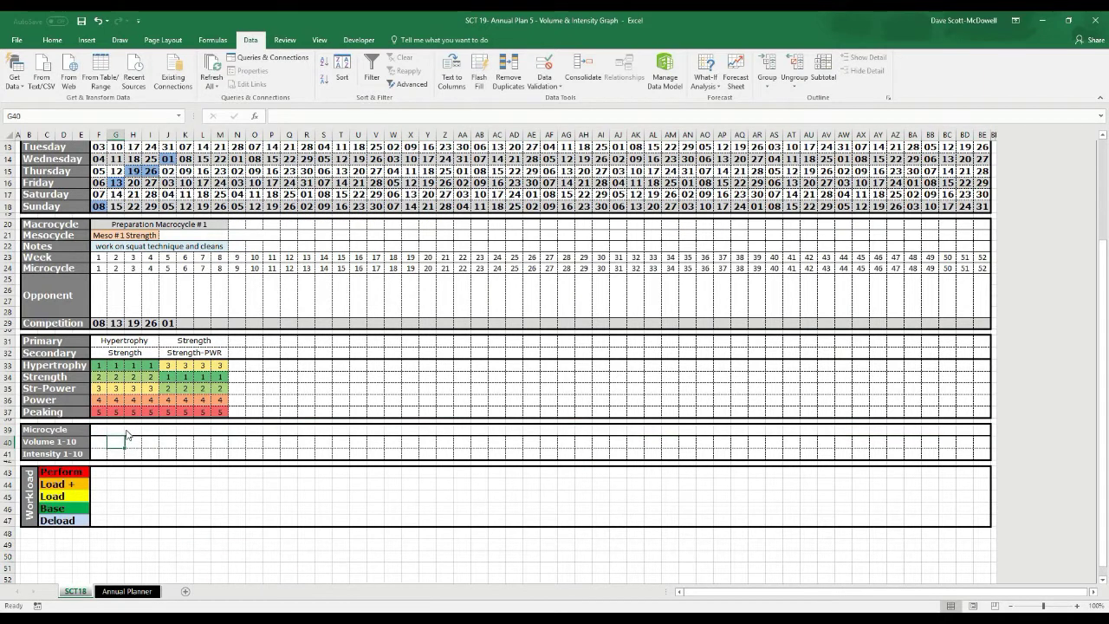
left_click(124, 430)
left_click(129, 430)
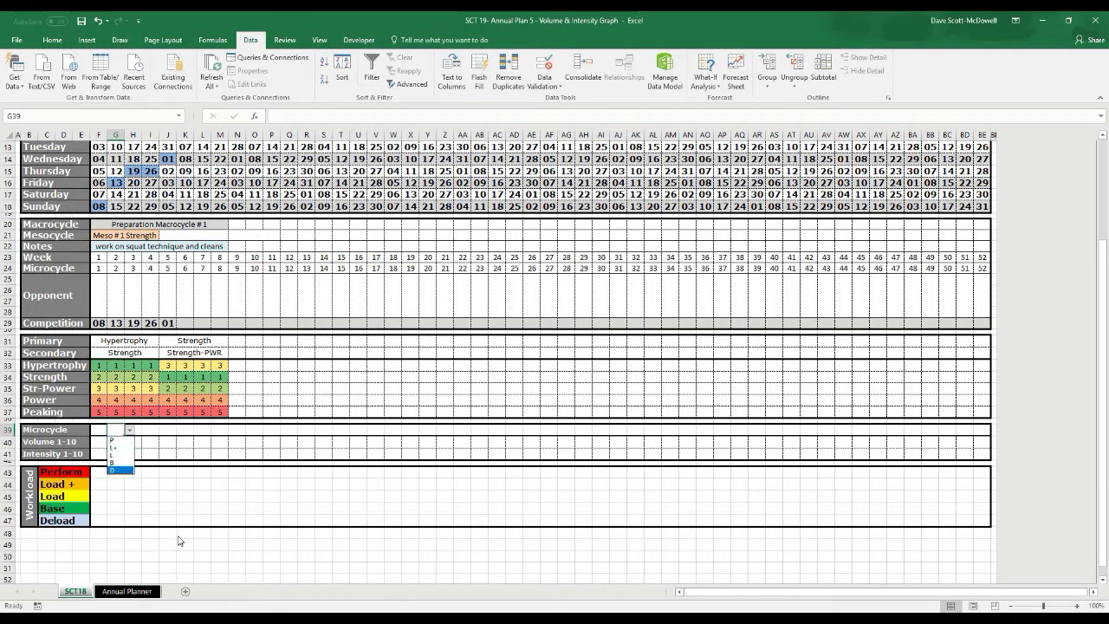
Close G39's letter list and bring up the Conditional Formatting Rules Manager for F39
left_click(68, 443)
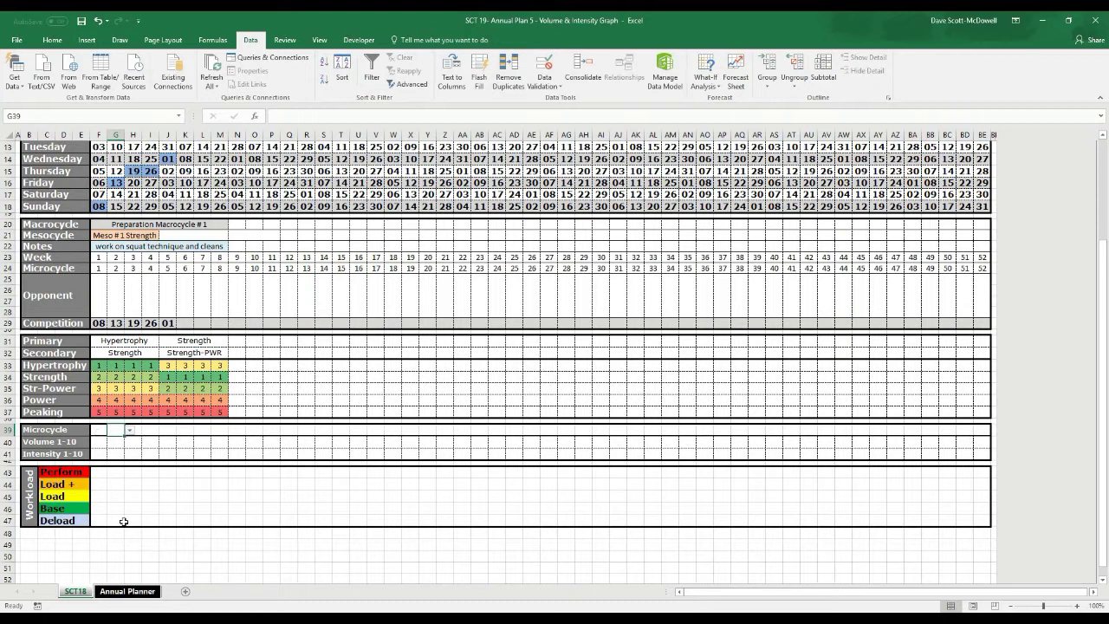
left_click(98, 428)
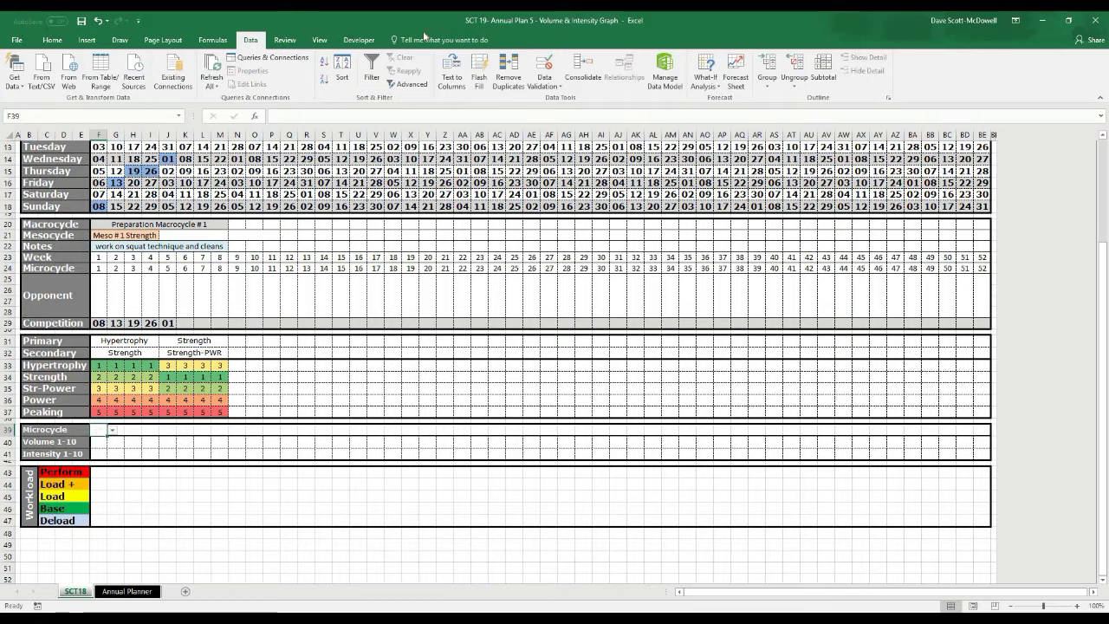
left_click(52, 40)
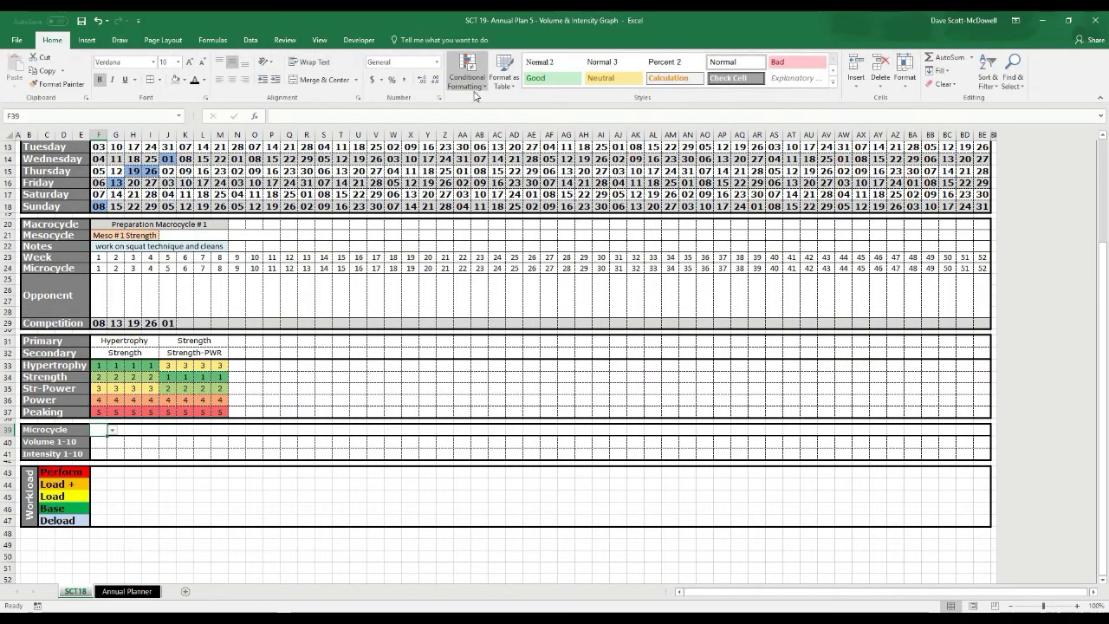
left_click(466, 71)
left_click(472, 255)
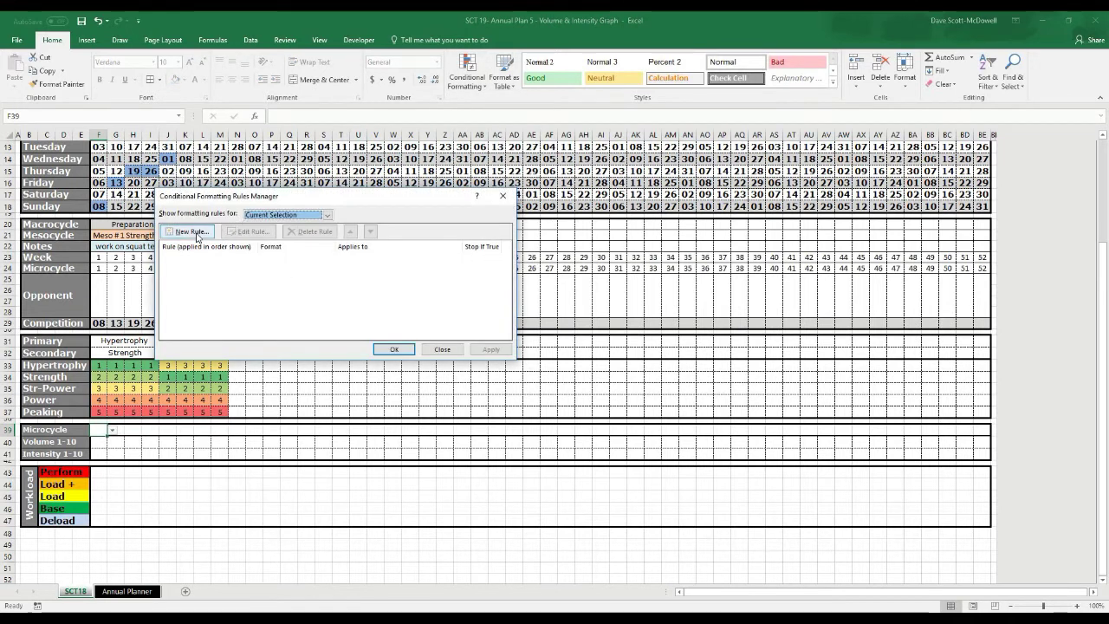
Cancel the first rule attempt and reselect the Microcycle row F39 to BE39
left_click(198, 236)
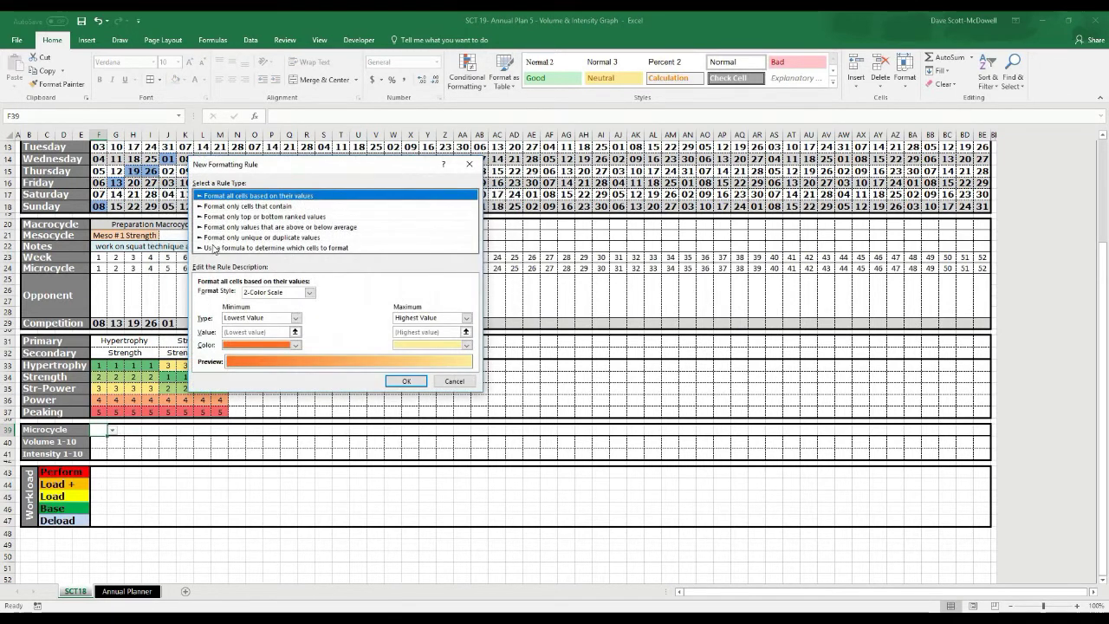
left_click(221, 208)
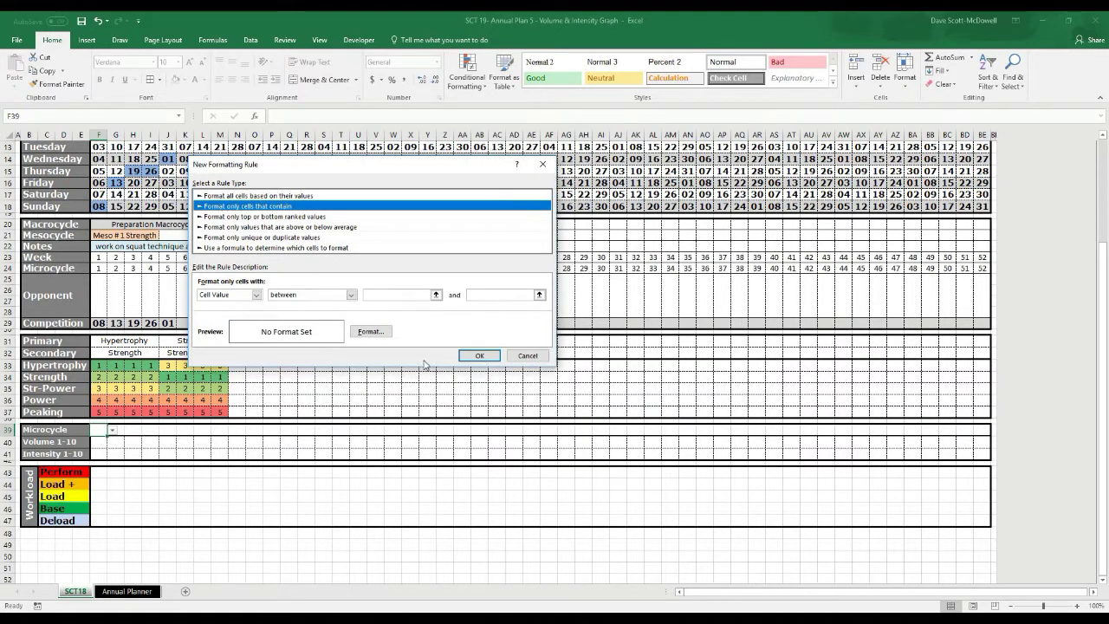
left_click(531, 356)
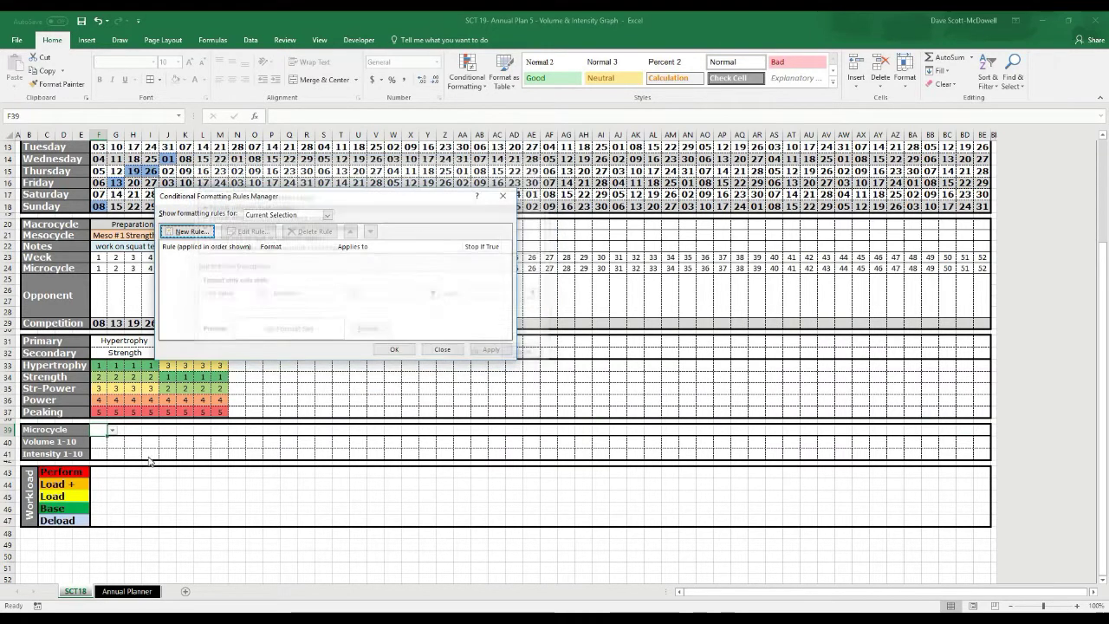
left_click(443, 352)
left_click_drag(100, 431, 982, 430)
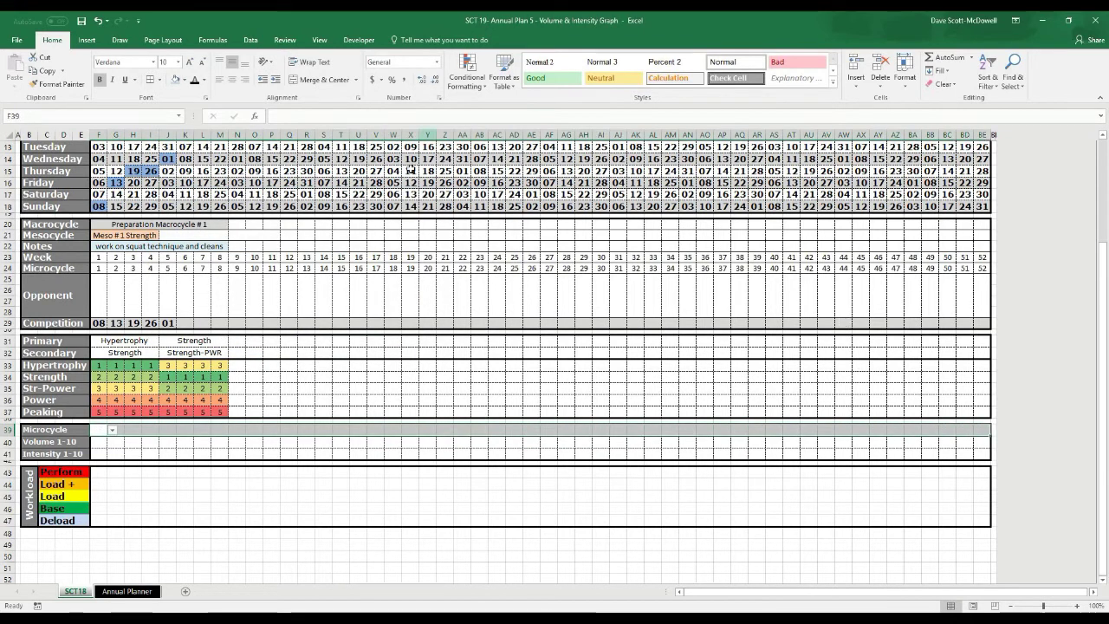
Add a Specific Text rule filling cells containing P with red
left_click(466, 71)
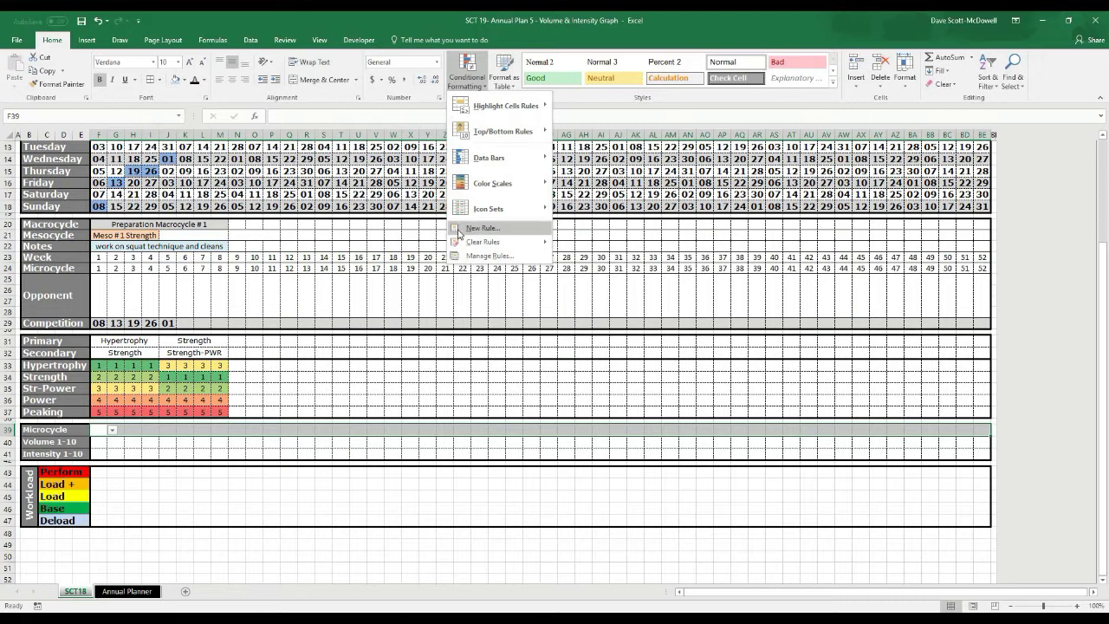
left_click(468, 227)
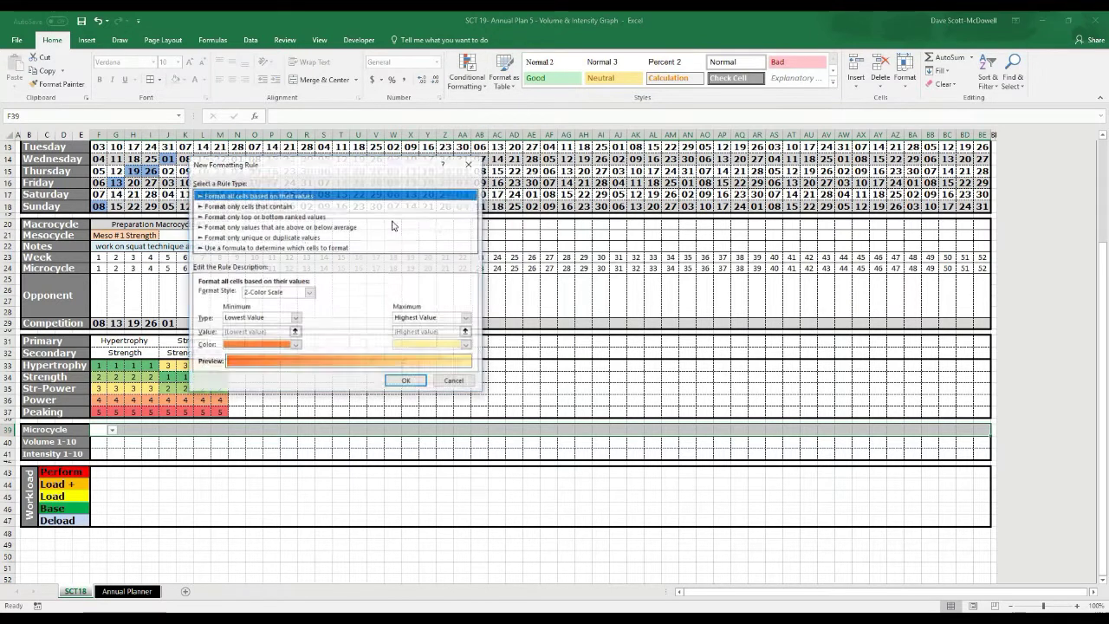
left_click(237, 206)
left_click(244, 295)
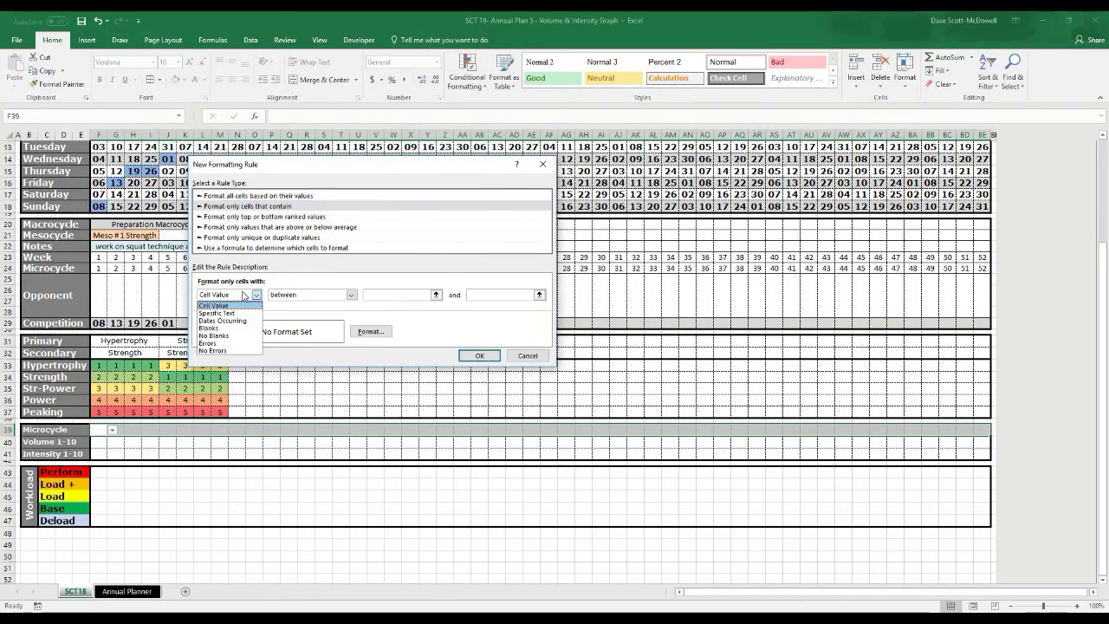
left_click(240, 314)
left_click(360, 299)
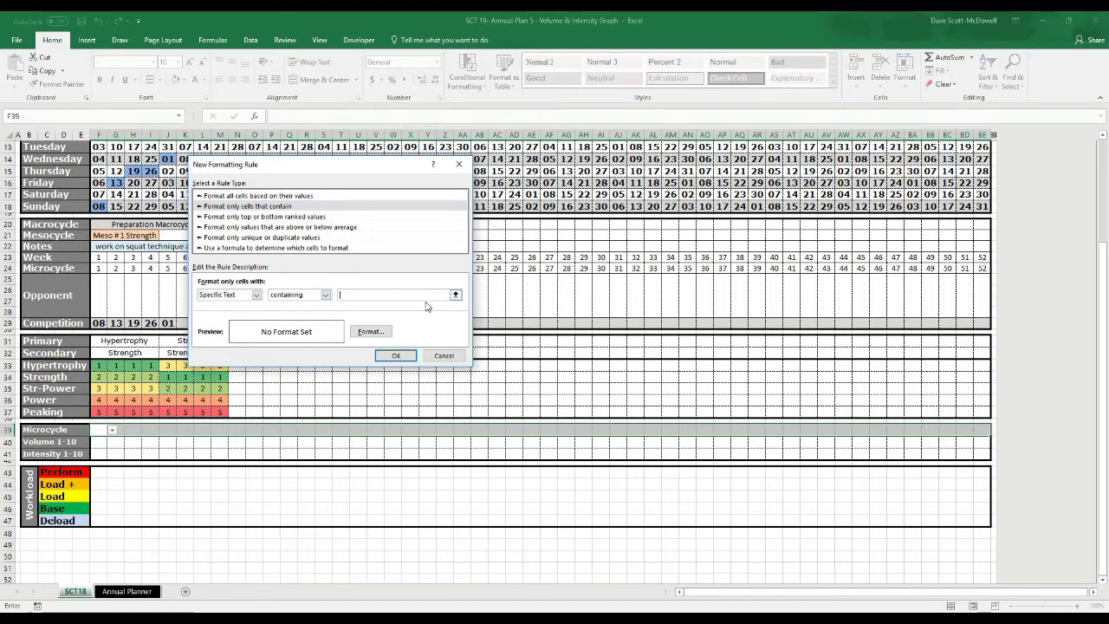
type("P")
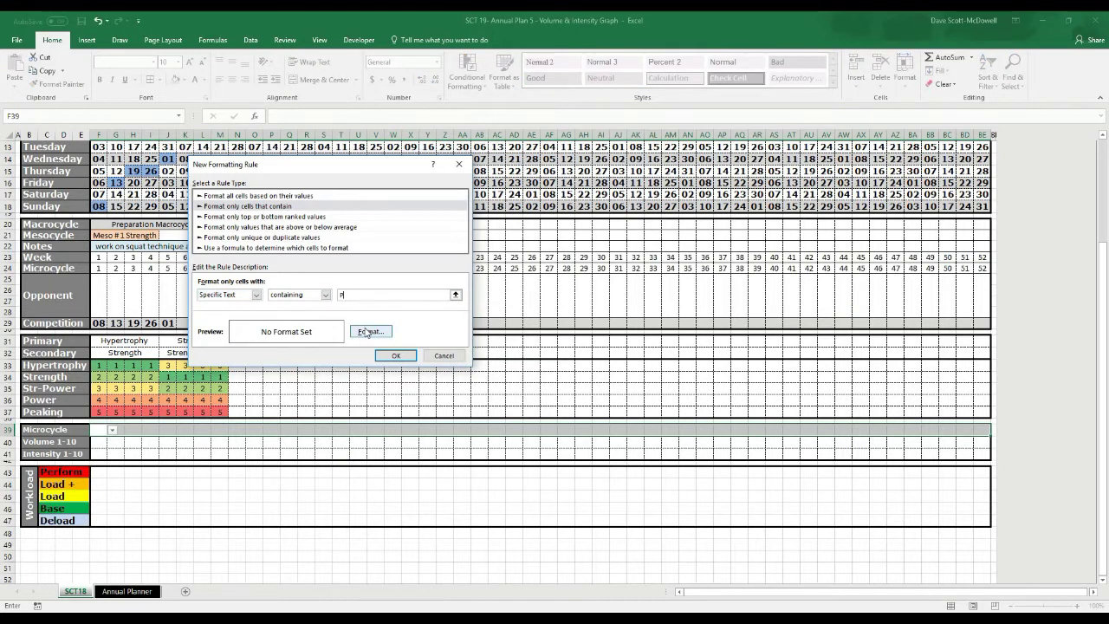
left_click(370, 331)
left_click(213, 252)
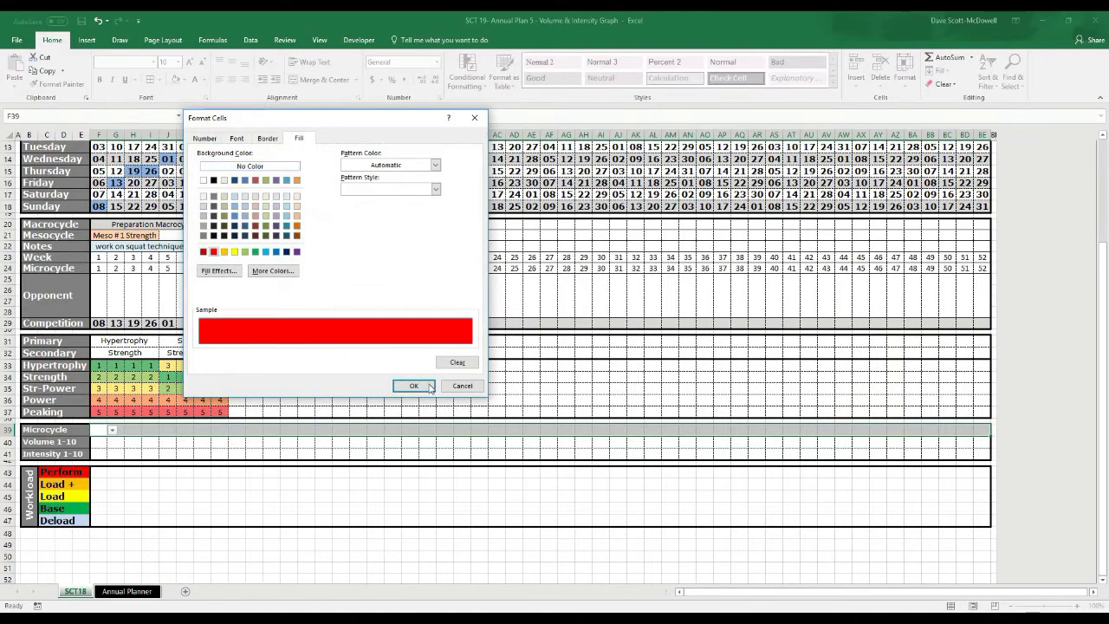
left_click(414, 386)
left_click(396, 356)
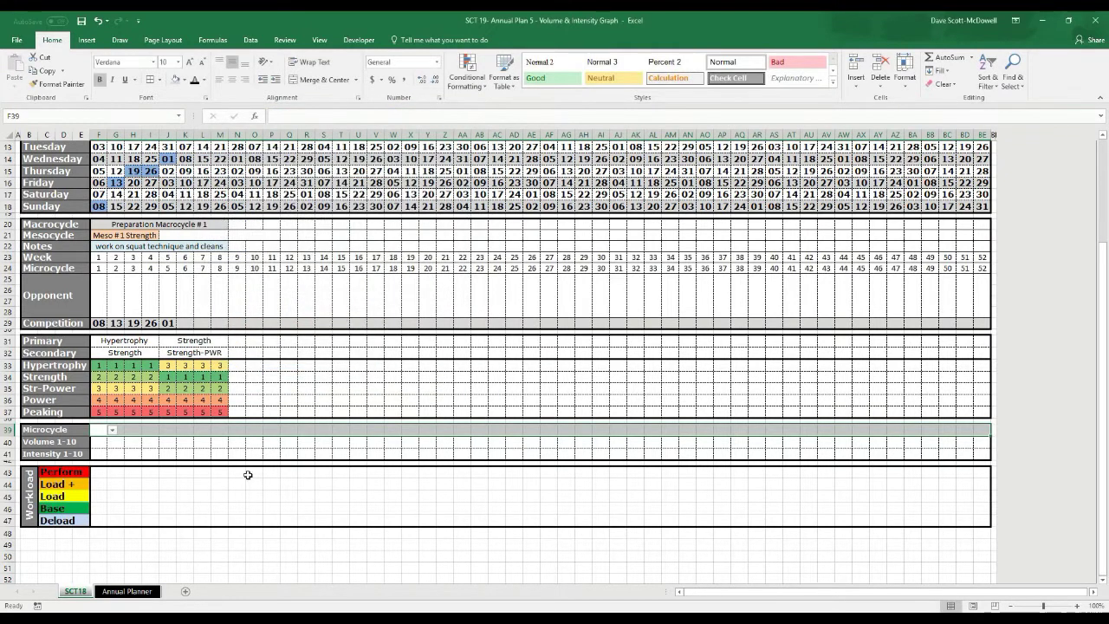
key("Left")
left_click(100, 428)
Enter P in F39 and reselect the Microcycle row across the weeks
type("P")
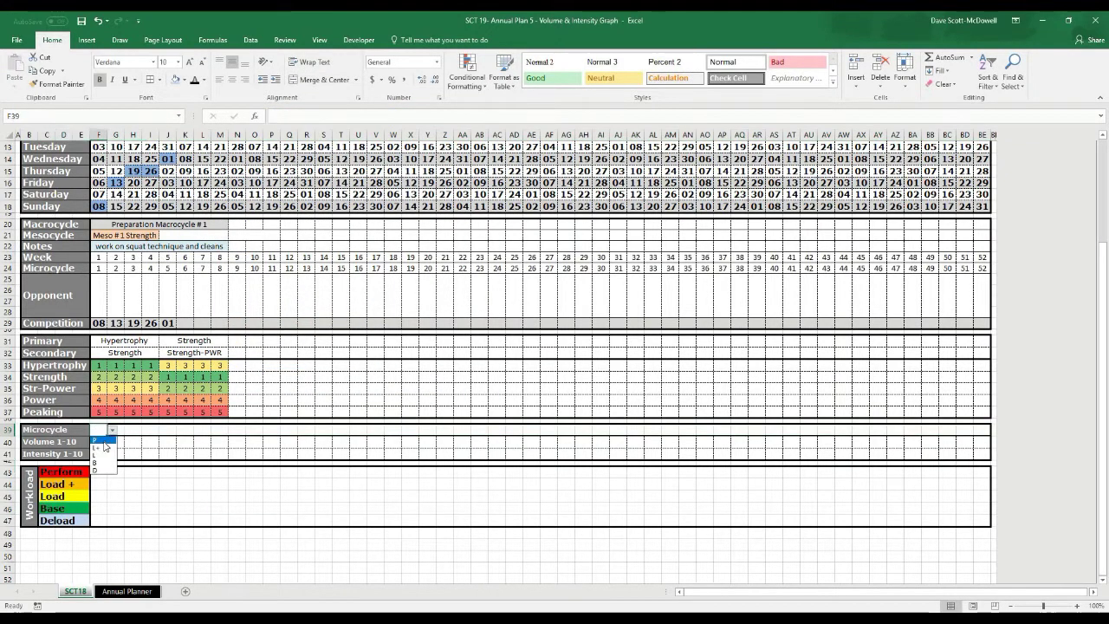
key("Tab")
left_click(129, 431)
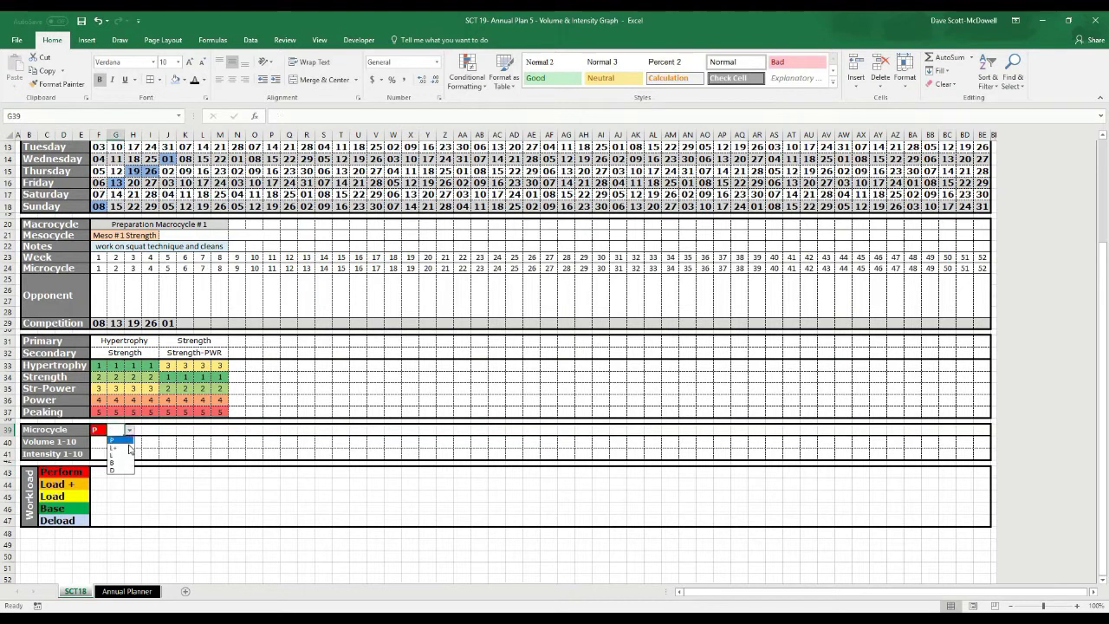
key("Escape")
left_click_drag(99, 430, 975, 430)
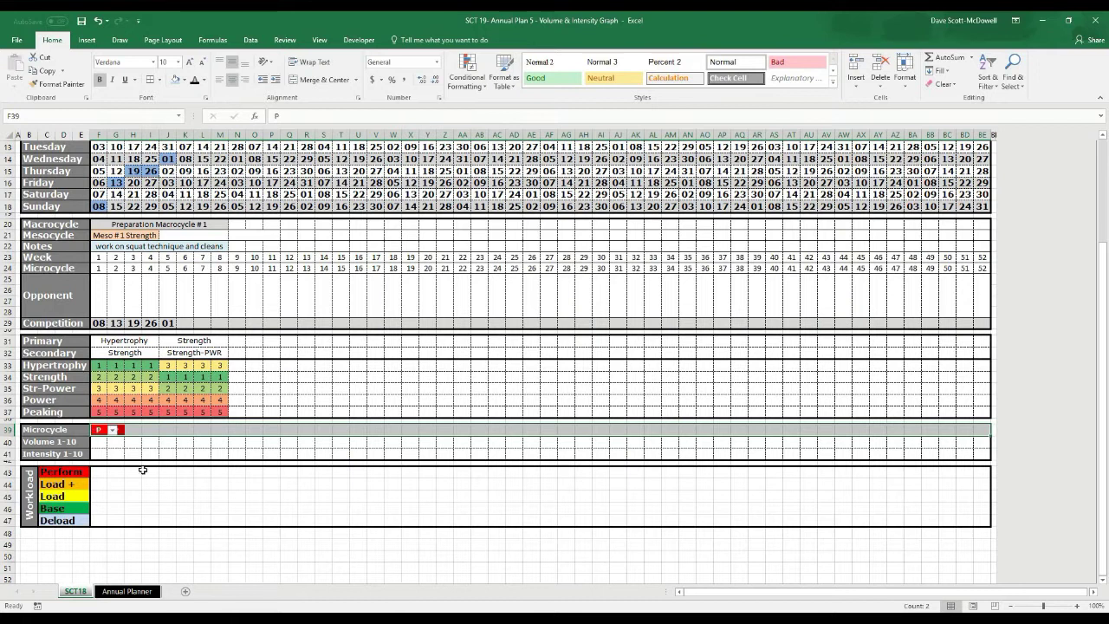
left_click(100, 430)
left_click_drag(343, 430, 978, 433)
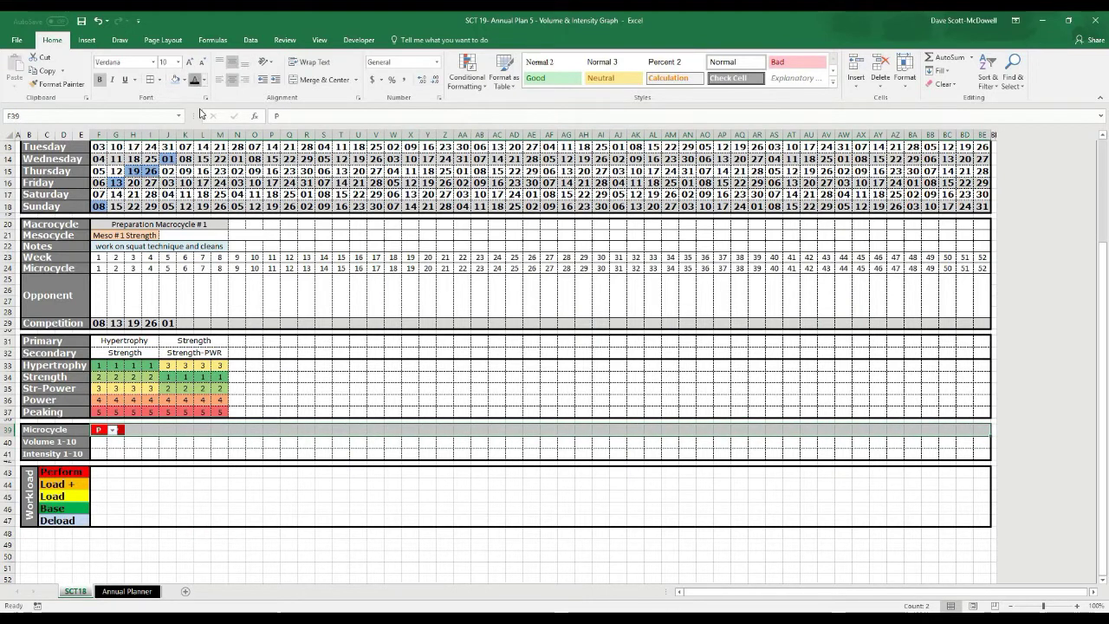
left_click(115, 533)
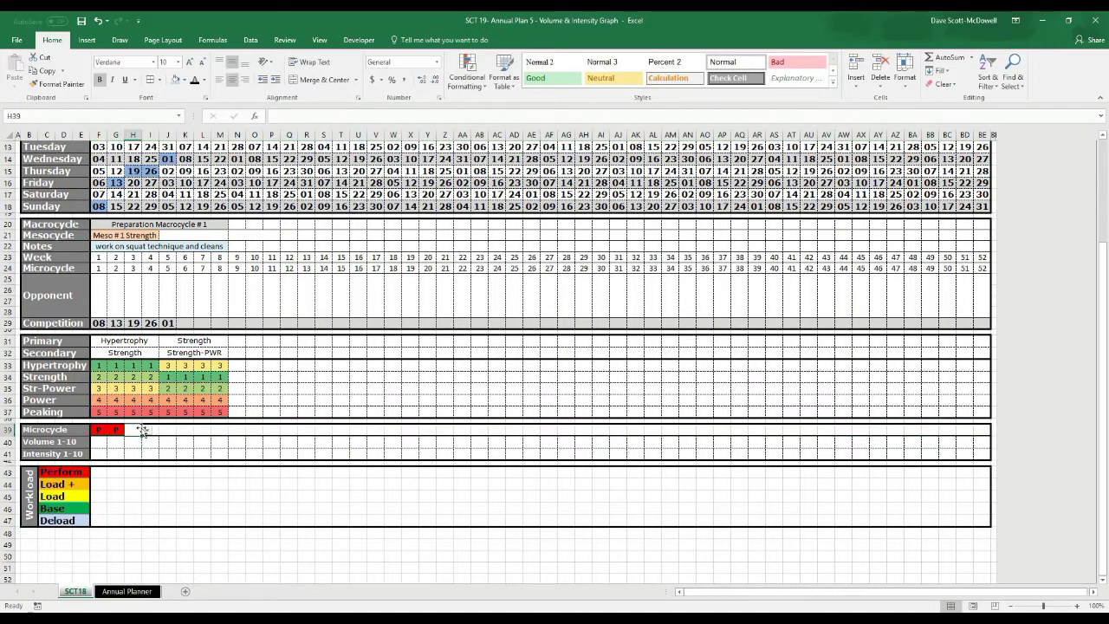
left_click_drag(99, 430, 979, 427)
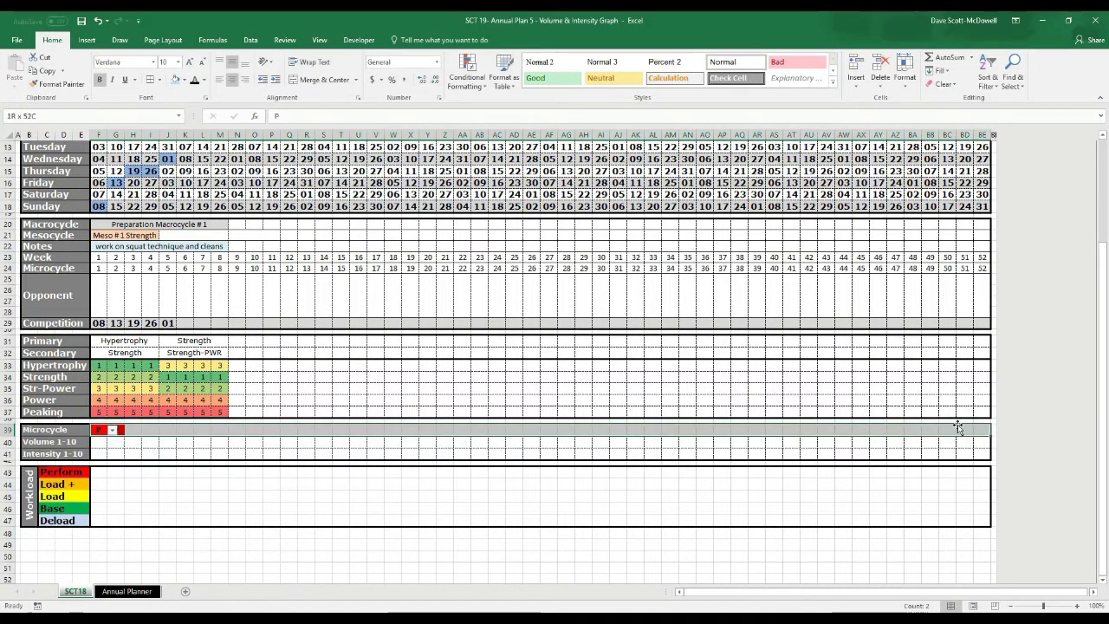
Add a Specific Text rule filling cells containing L+ with orange
left_click(471, 80)
left_click(482, 235)
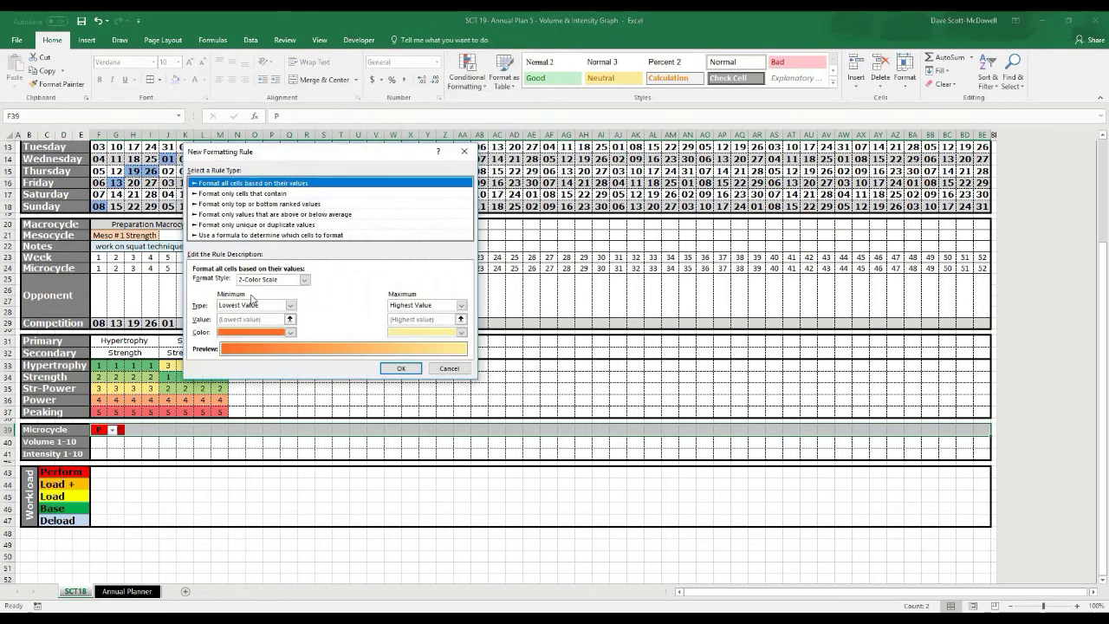
left_click(249, 194)
left_click(249, 283)
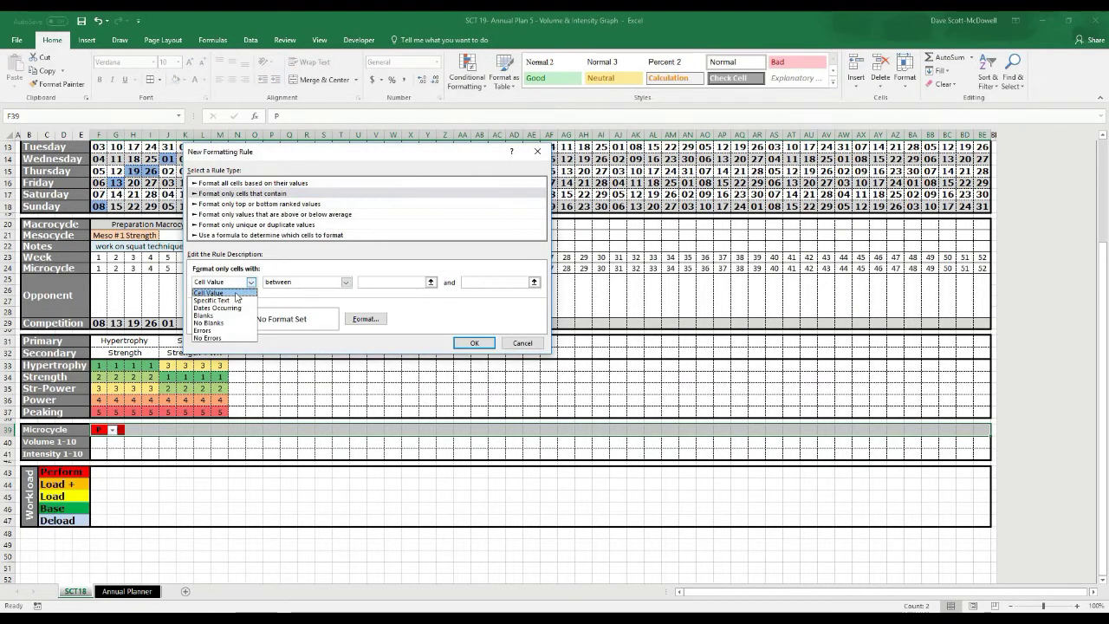
left_click(218, 295)
left_click(362, 283)
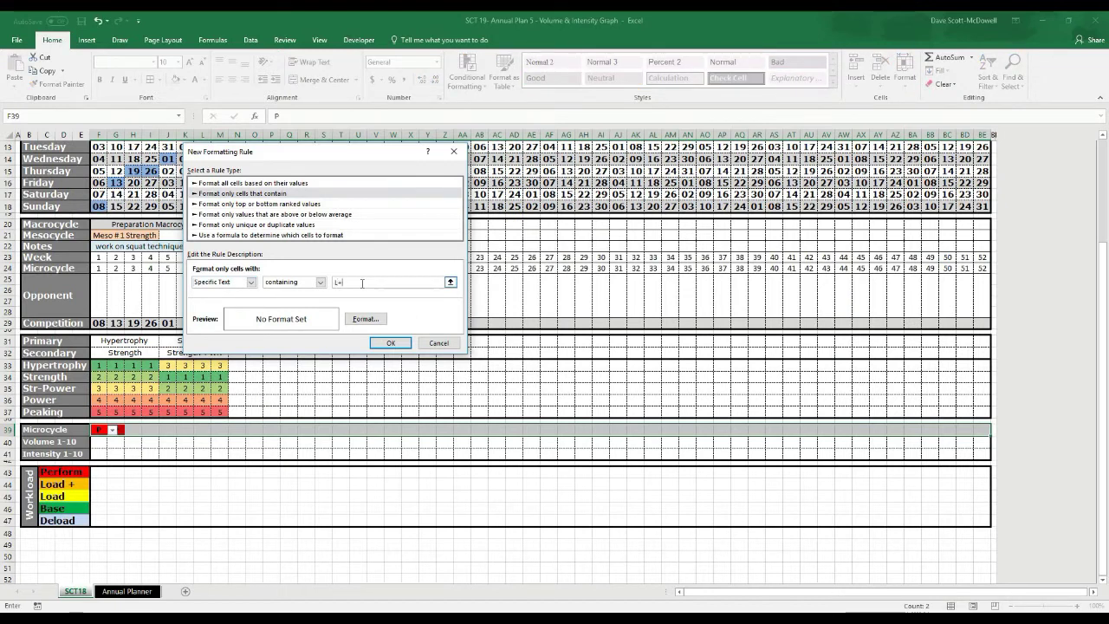
type("L+")
left_click(364, 319)
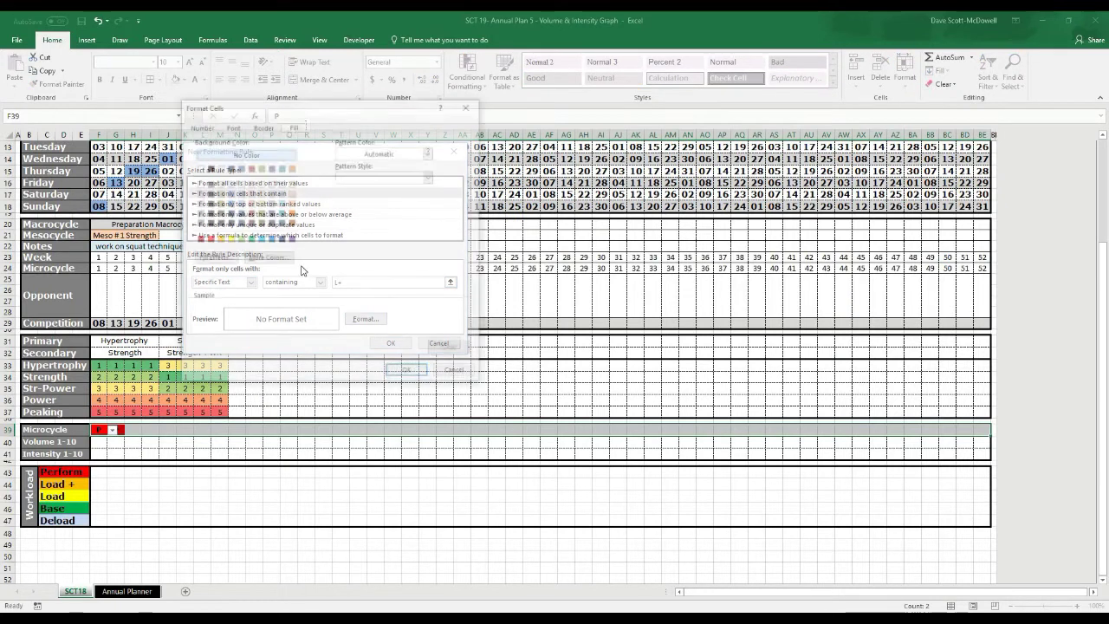
left_click(222, 240)
left_click(408, 373)
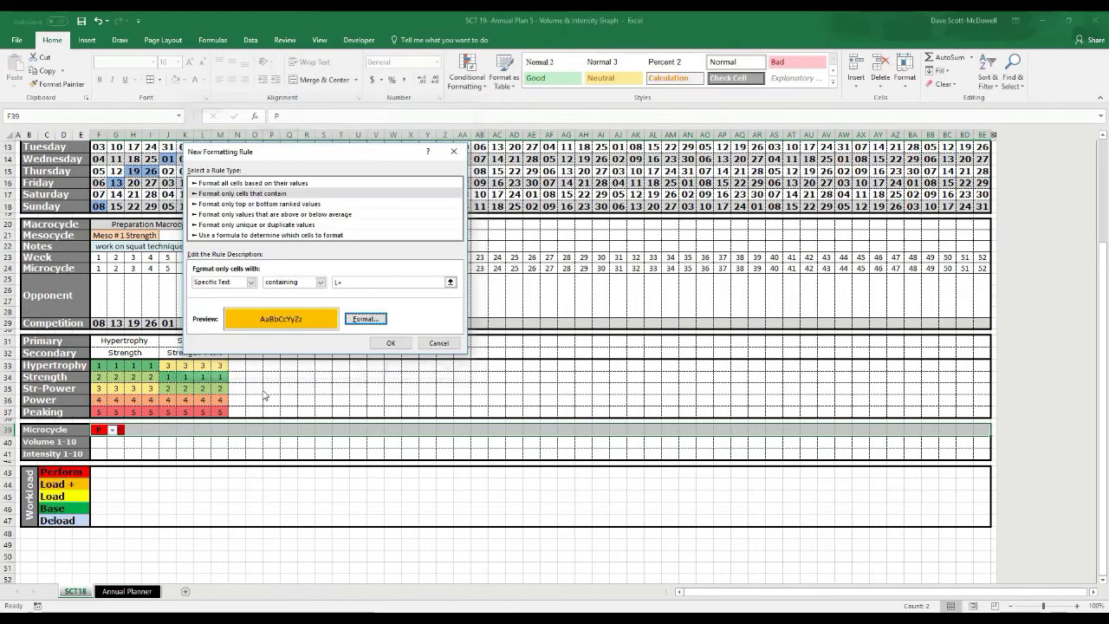
left_click(381, 344)
Set H39 to L+ from its dropdown and reselect the Microcycle row to BE39
left_click(134, 430)
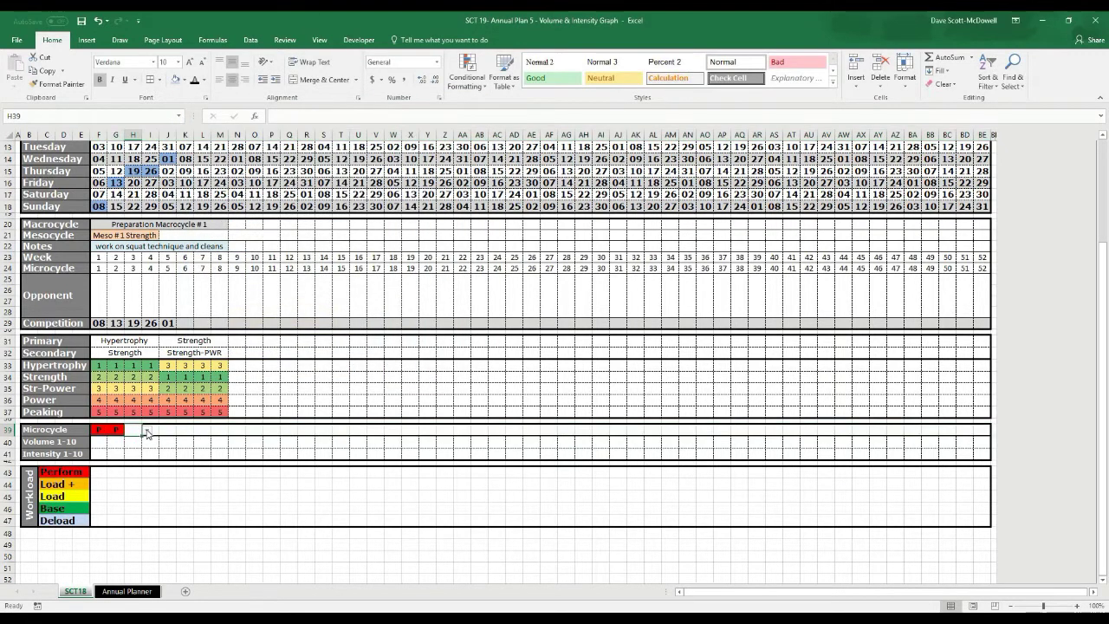
left_click(147, 429)
left_click(139, 448)
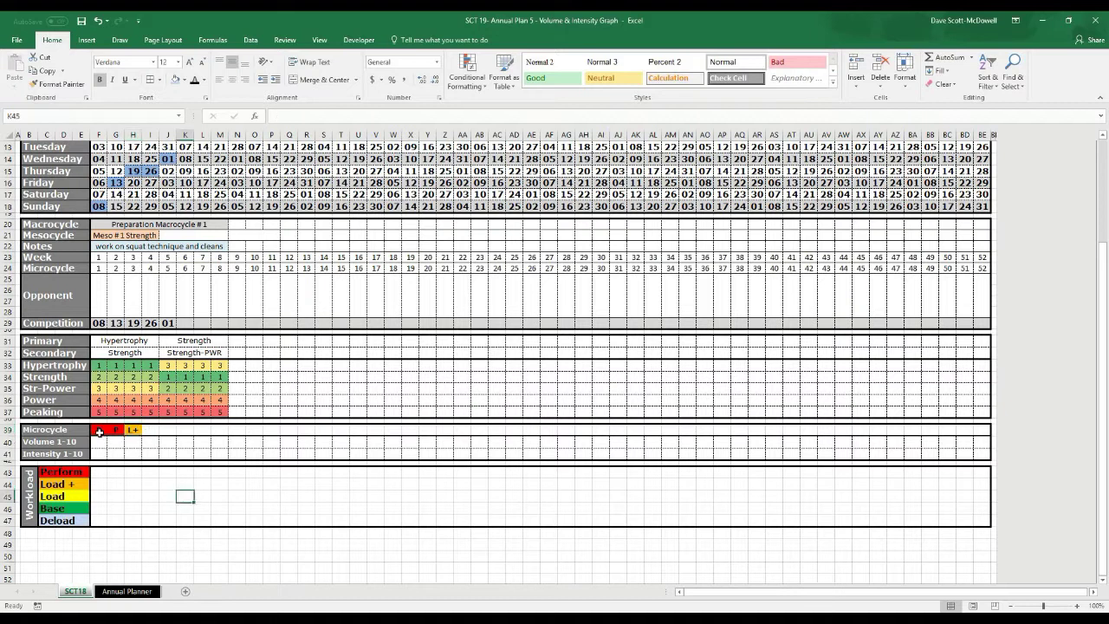
left_click_drag(99, 430, 185, 430)
left_click_drag(593, 445, 996, 444)
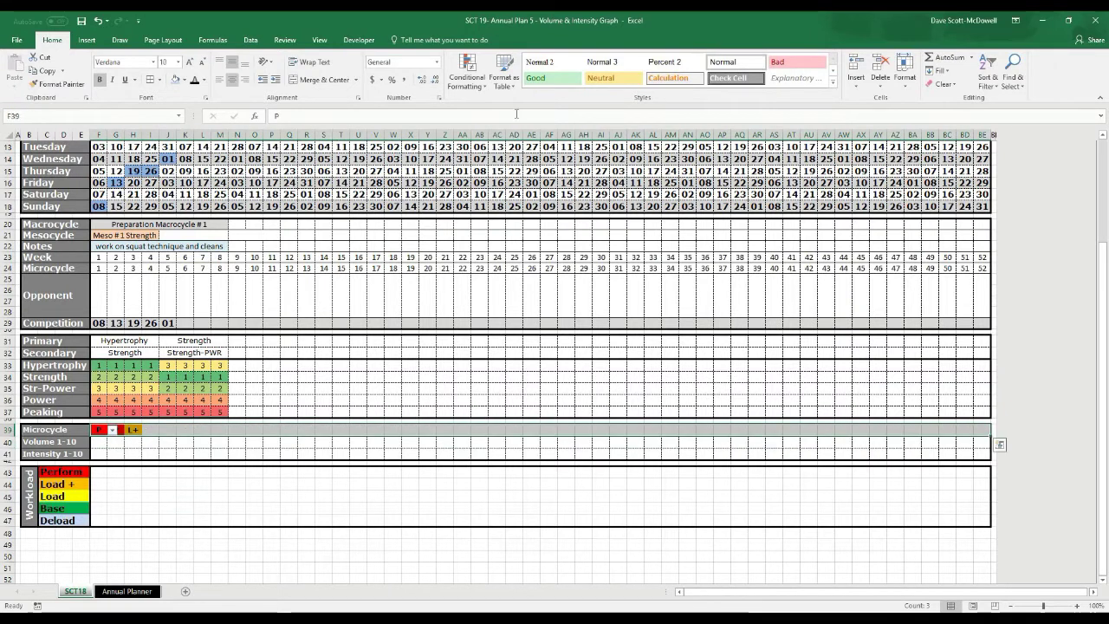
Add a Specific Text rule filling Microcycle cells containing L with yellow
left_click(474, 81)
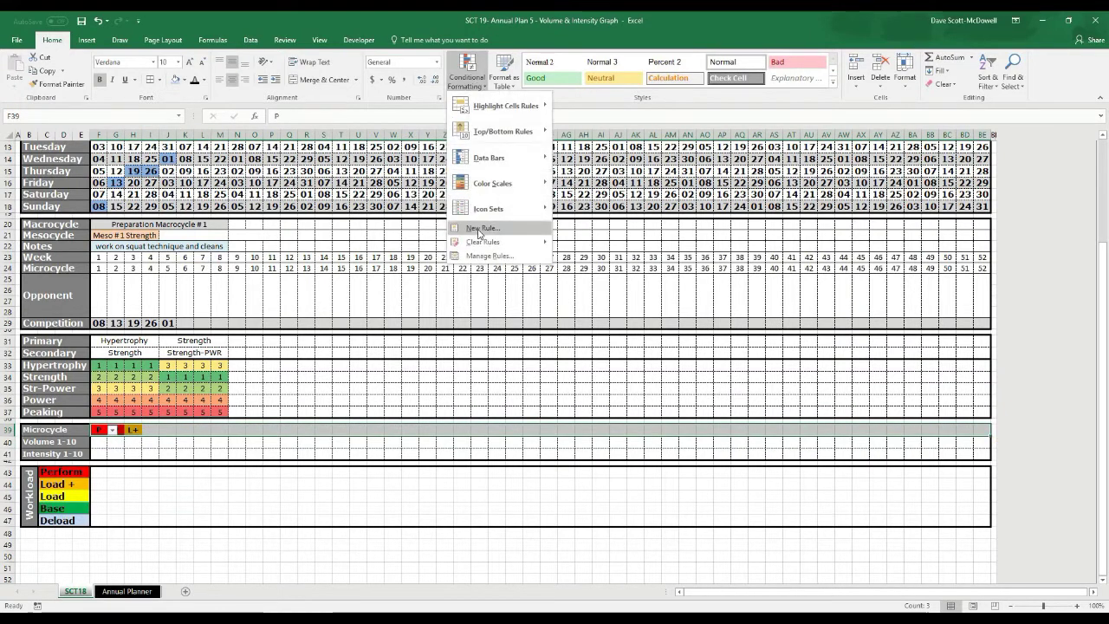
left_click(489, 227)
left_click(235, 180)
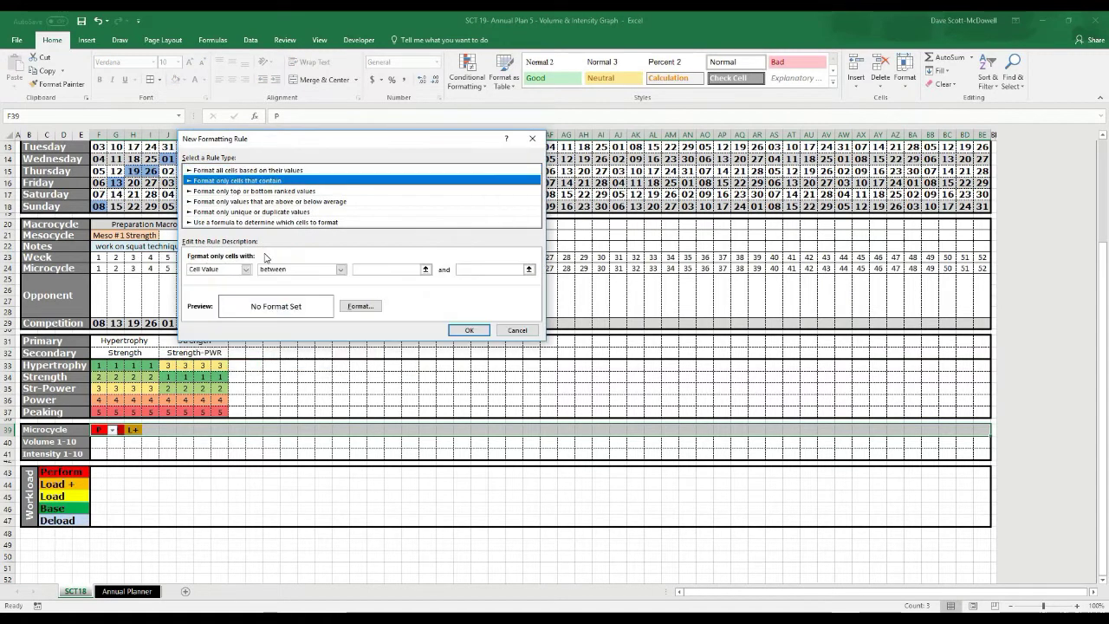
left_click(248, 269)
left_click(223, 287)
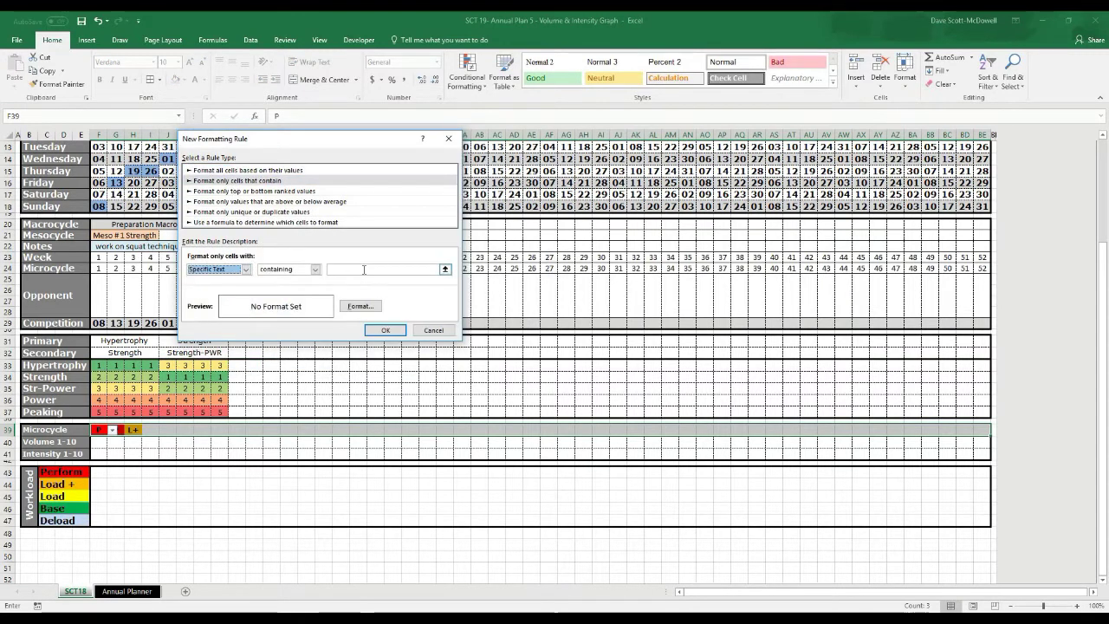
left_click(364, 269)
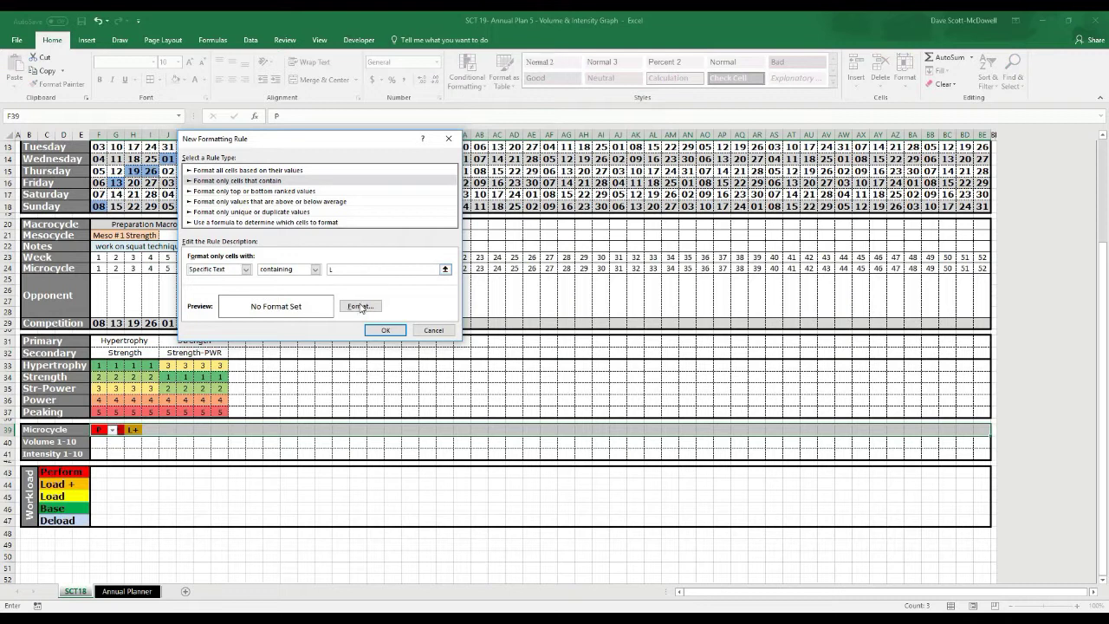
left_click(361, 306)
left_click(224, 227)
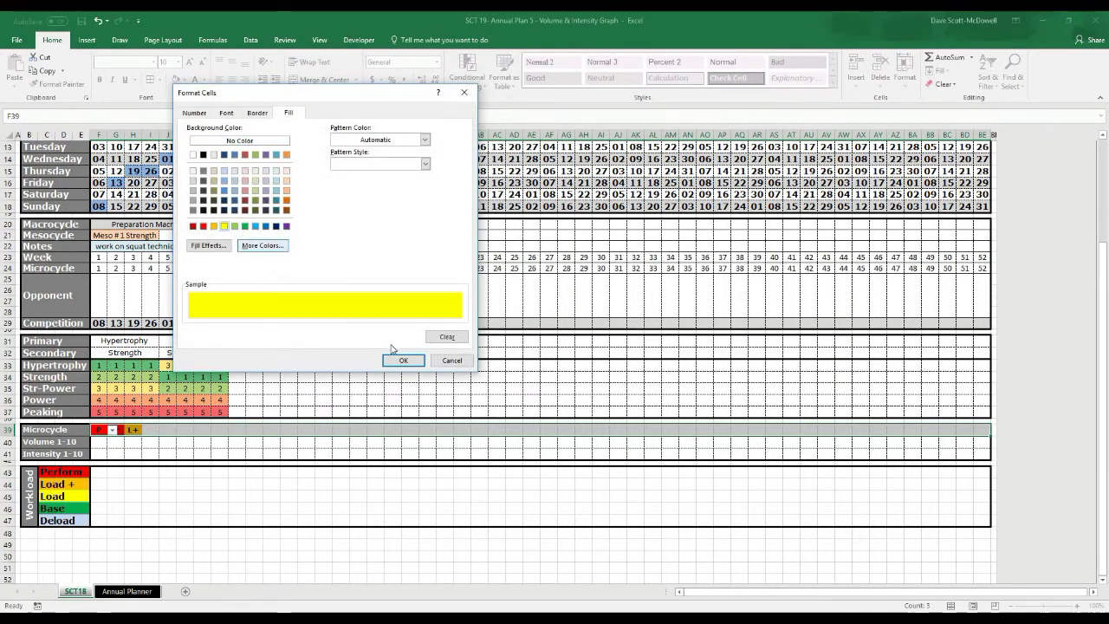
left_click(398, 361)
left_click(385, 332)
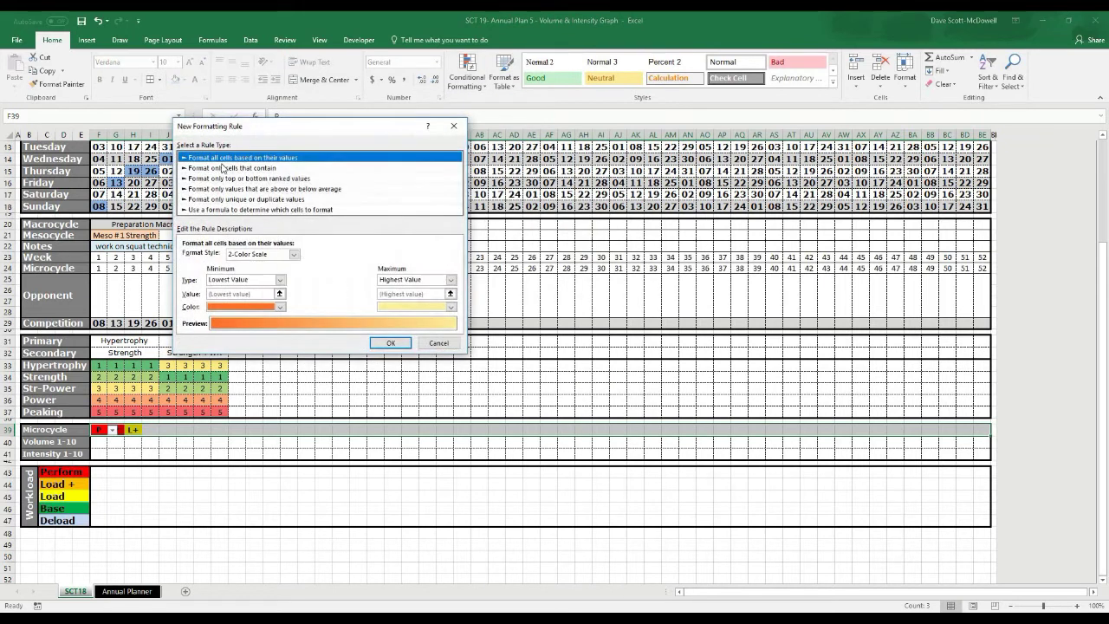
Add a Specific Text rule filling cells containing B with green, then reselect the Microcycle row
left_click(221, 168)
left_click(238, 257)
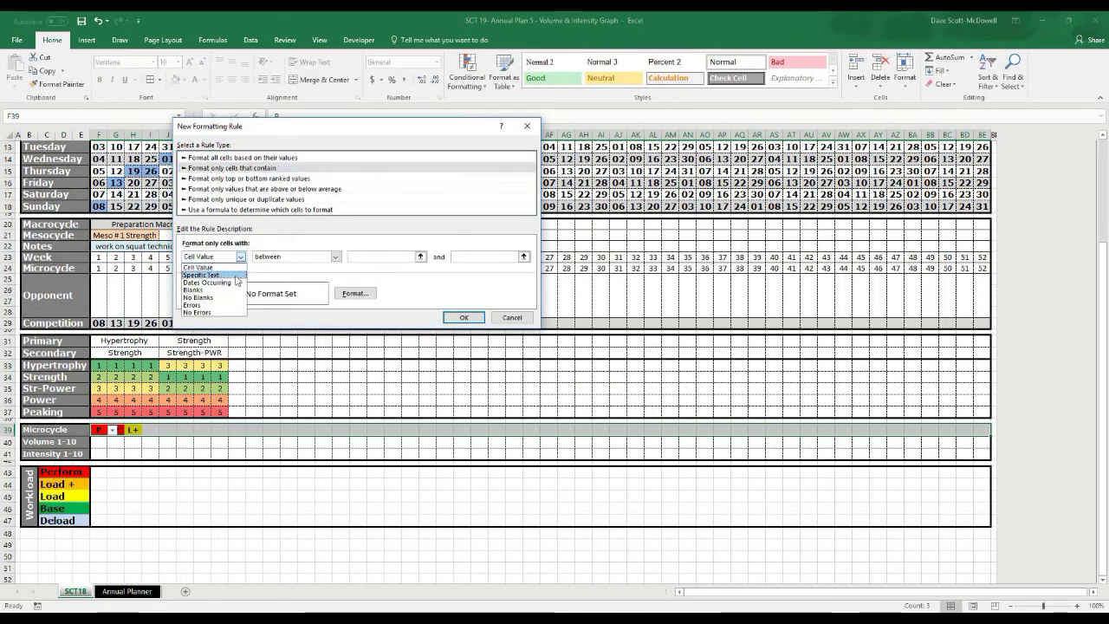
left_click(218, 276)
left_click(311, 257)
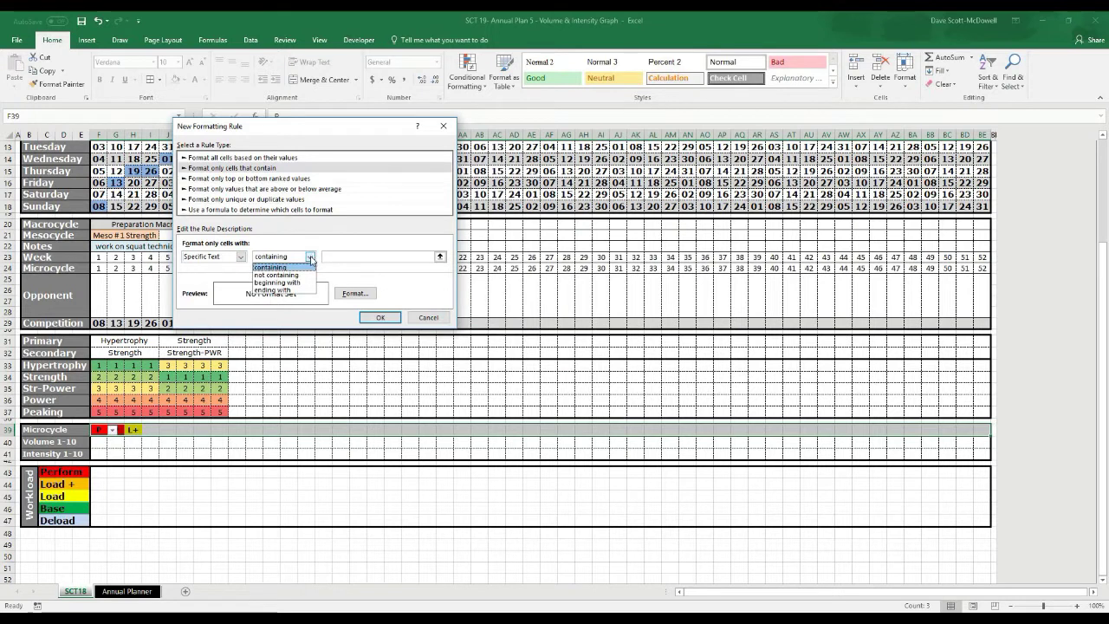
left_click(312, 258)
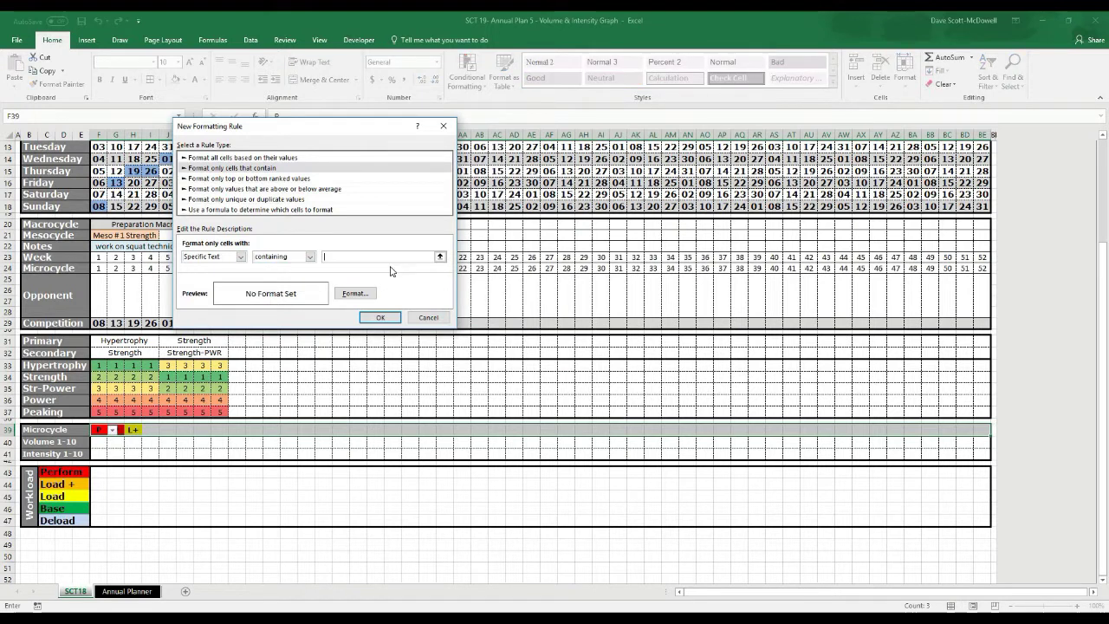
left_click(356, 293)
left_click(240, 214)
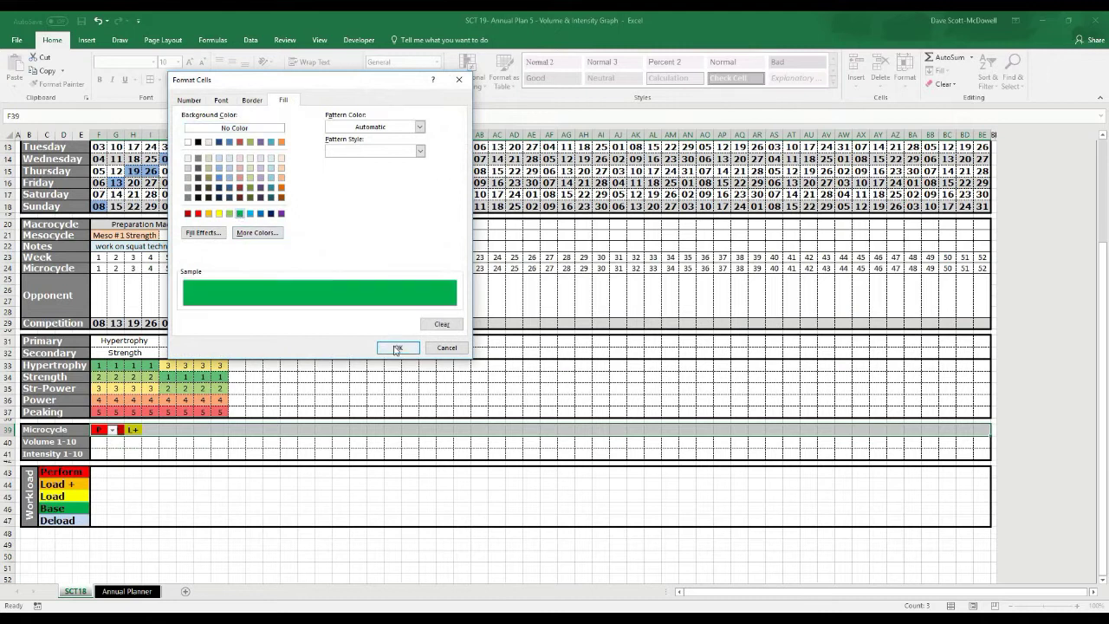
left_click(398, 347)
left_click(382, 317)
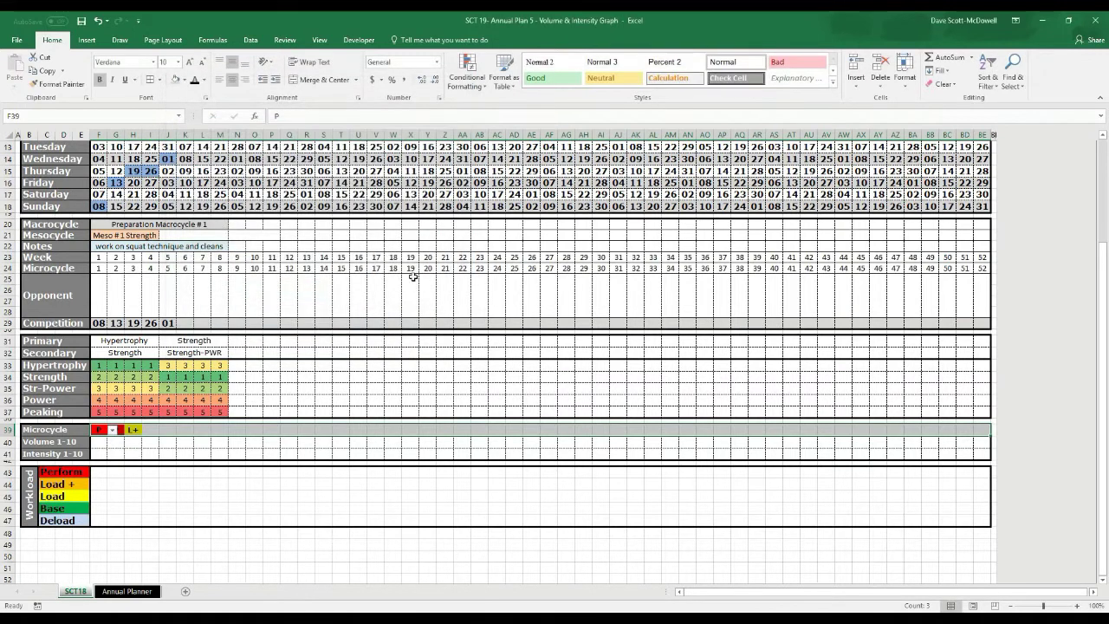
left_click(203, 483)
left_click_drag(99, 430, 987, 430)
Start a new Specific Text rule matching Microcycle cells containing D
left_click(472, 85)
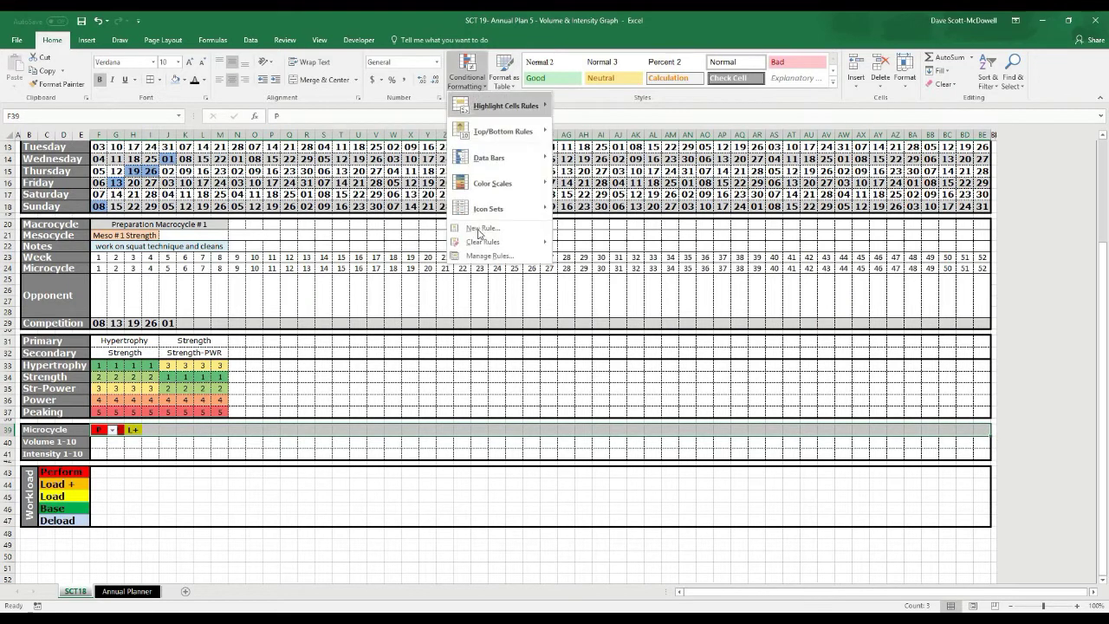
left_click(490, 227)
left_click(286, 241)
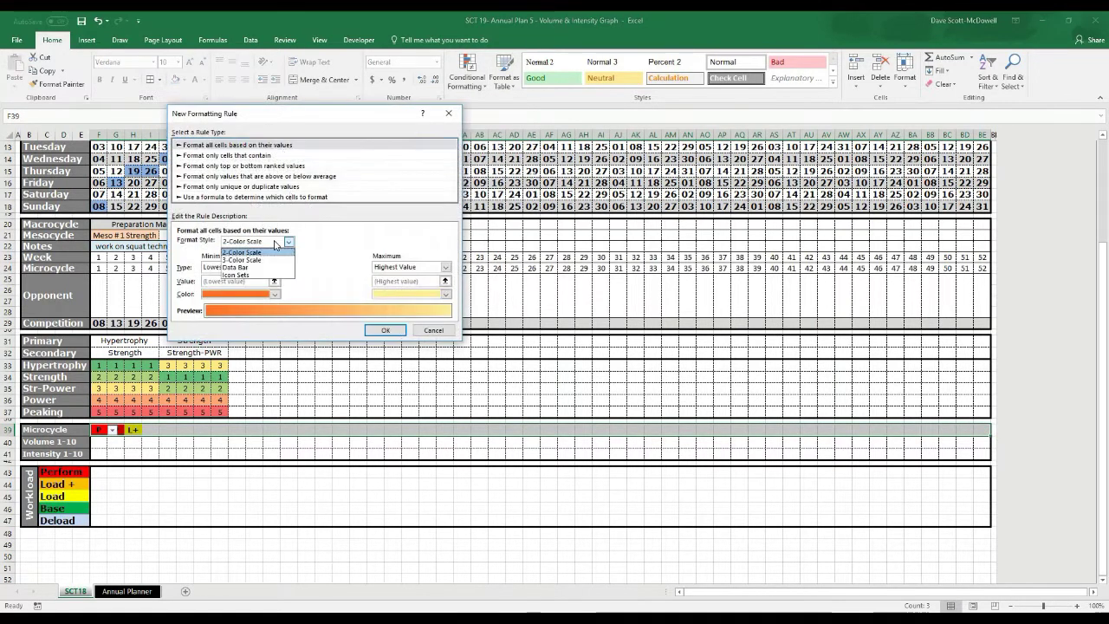
left_click(275, 243)
left_click(192, 155)
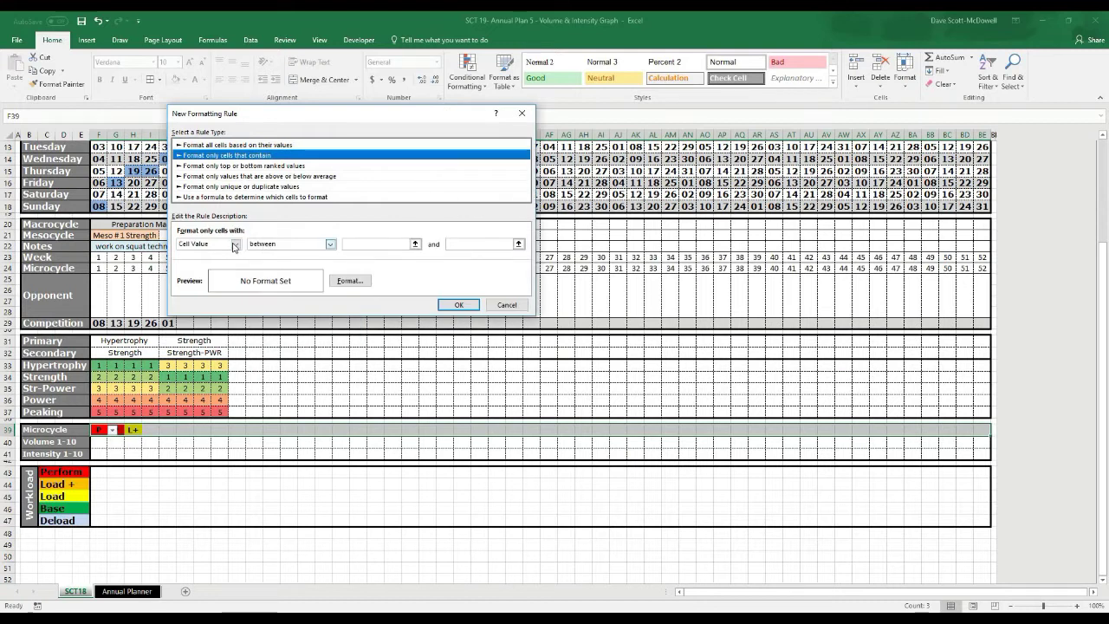
left_click(235, 244)
left_click(222, 264)
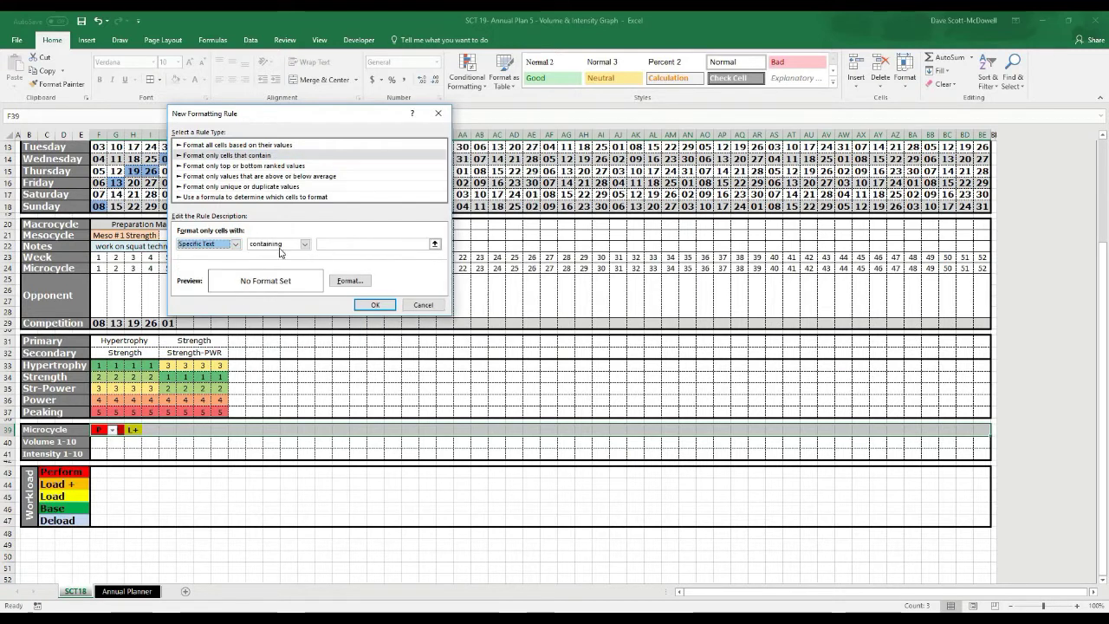
left_click(286, 243)
left_click(269, 253)
left_click(332, 243)
type("D")
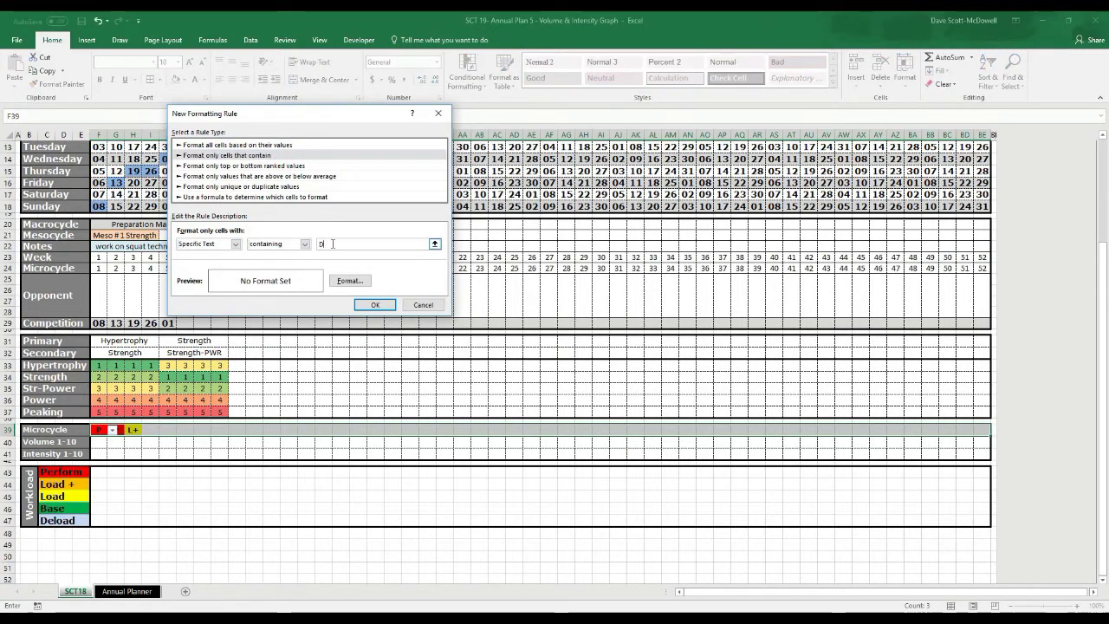
Choose a light blue fill for the D rule's format
left_click(350, 279)
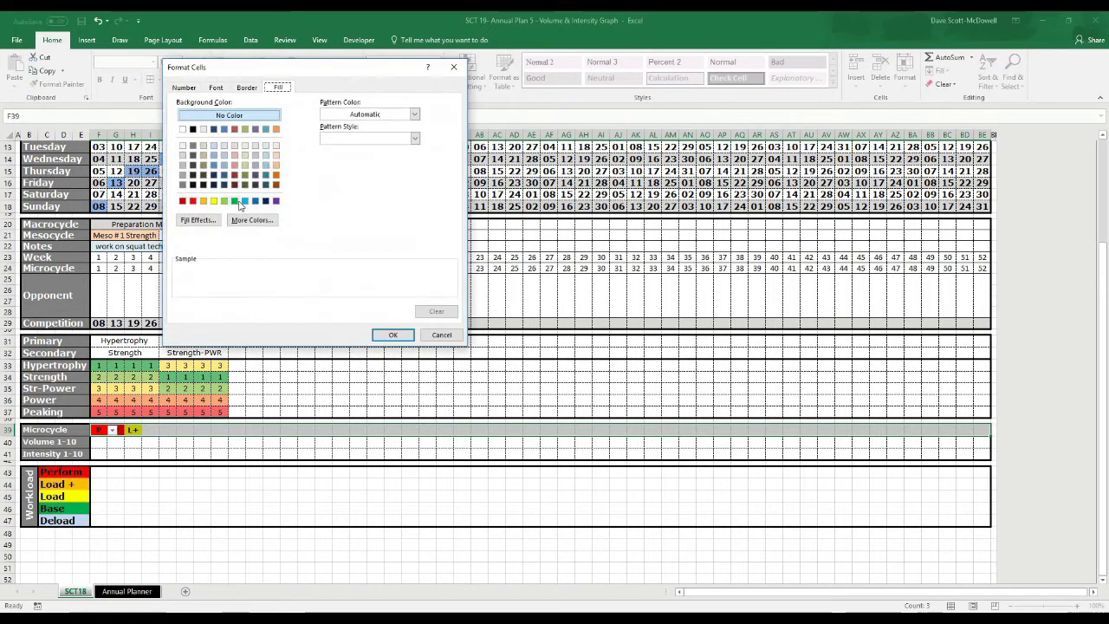
left_click(215, 156)
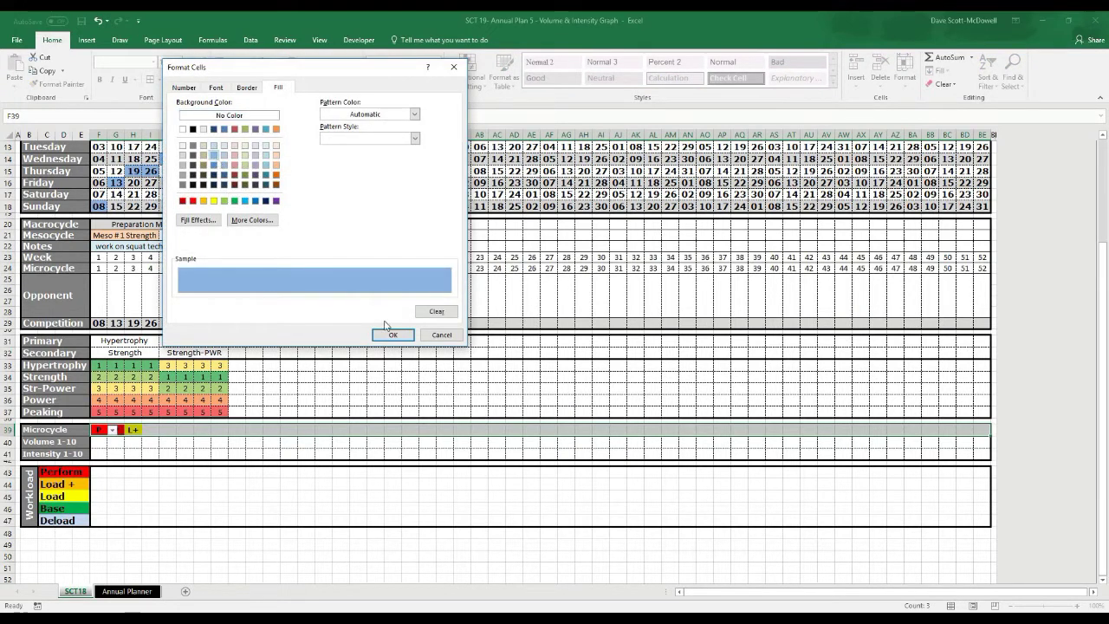
left_click(214, 147)
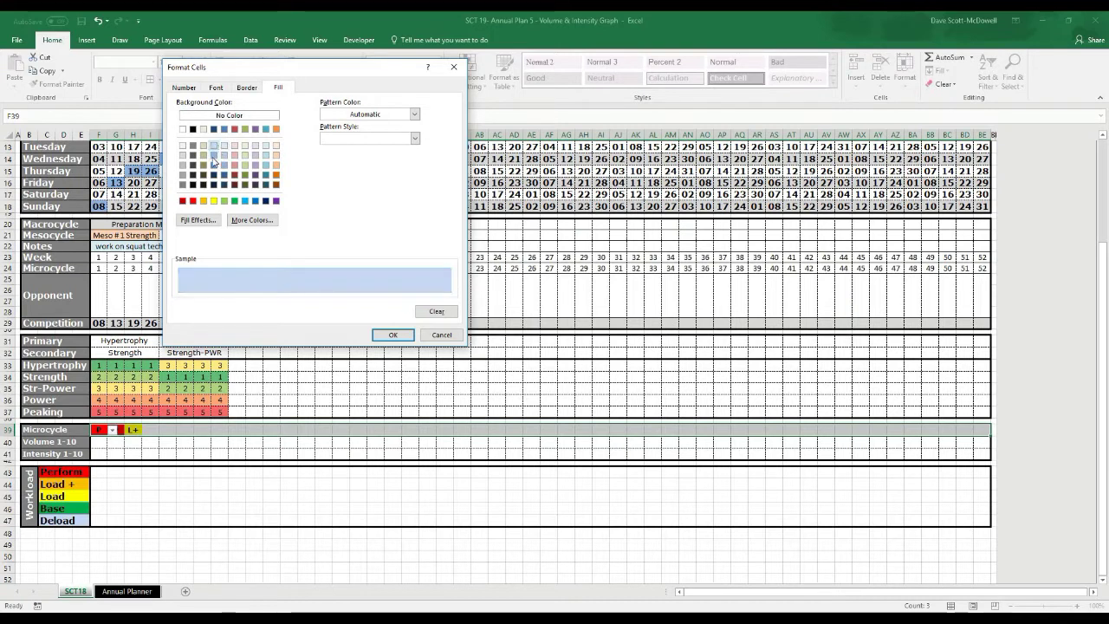
left_click(213, 161)
Save the new D rule with its light blue fill
left_click(392, 335)
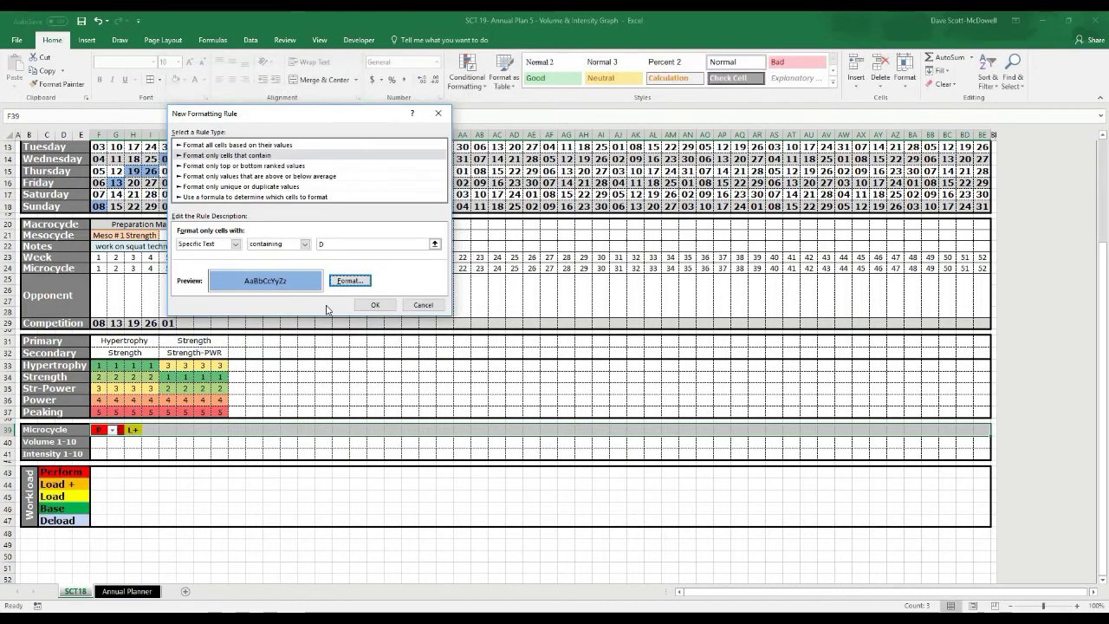
left_click(379, 305)
left_click(171, 463)
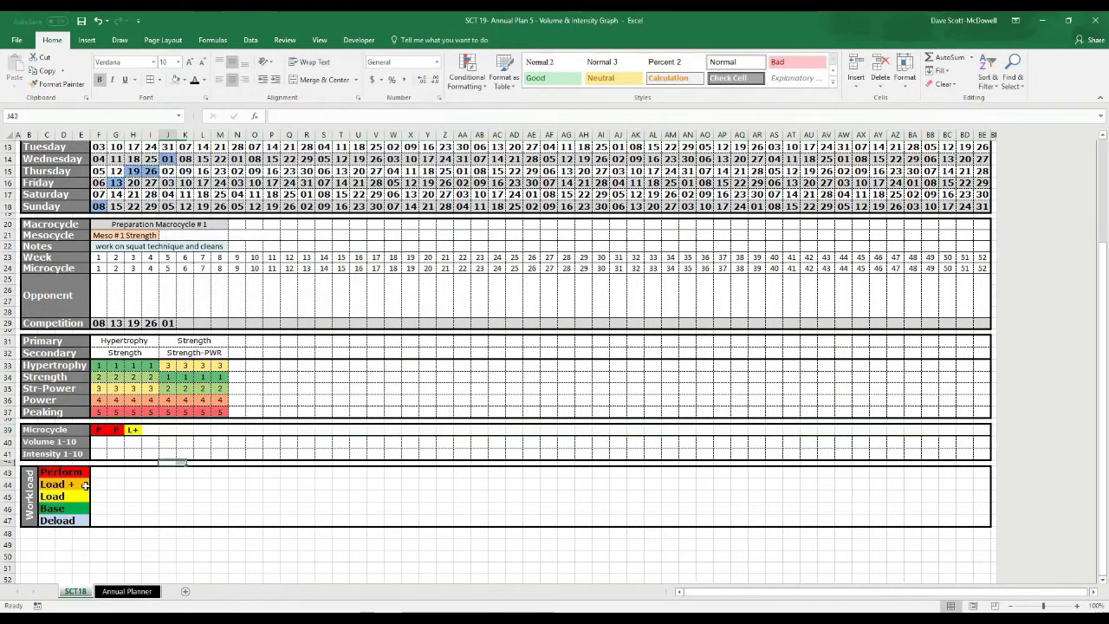
Fill the Deload legend cell C47 light blue
left_click(63, 520)
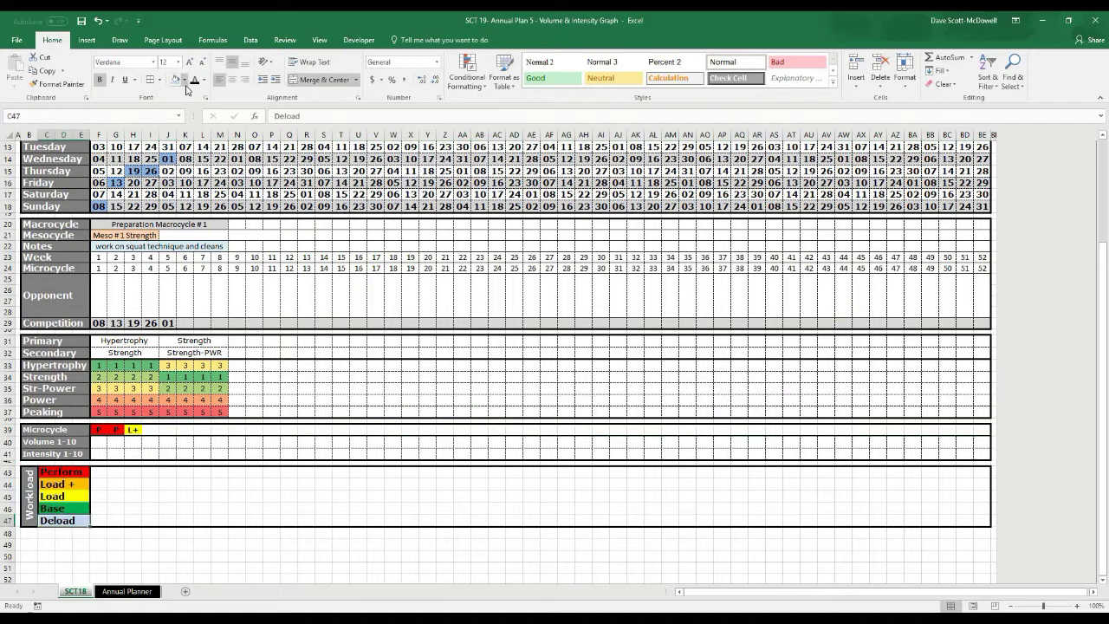
left_click(184, 78)
left_click(214, 118)
left_click(323, 412)
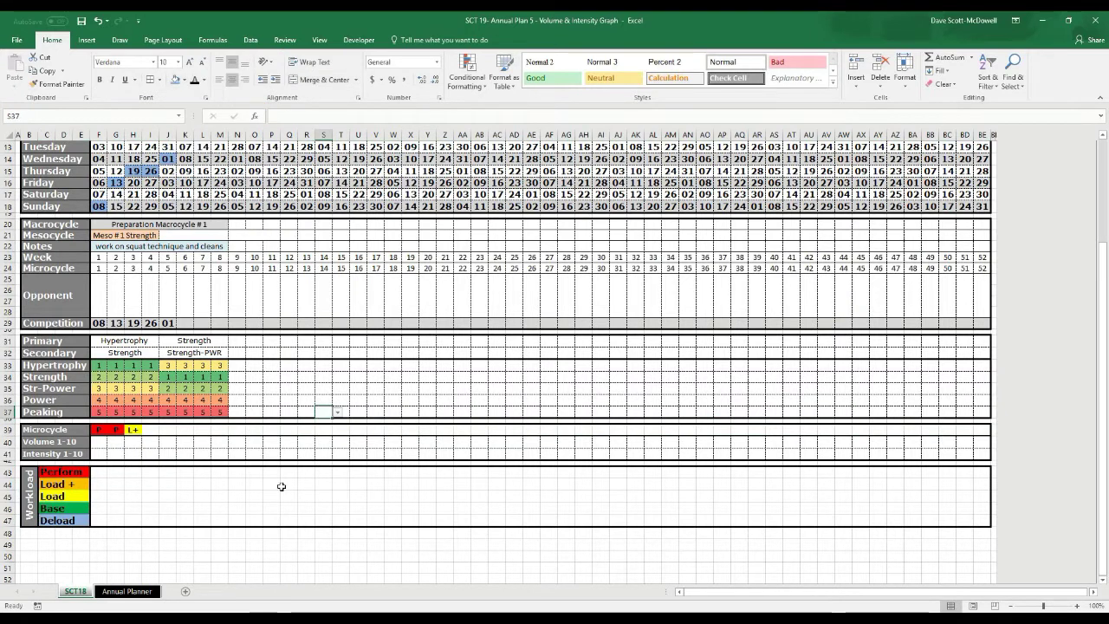
left_click(278, 485)
Set I39 to B and J39 to D from the Microcycle dropdowns
left_click(151, 430)
left_click(163, 430)
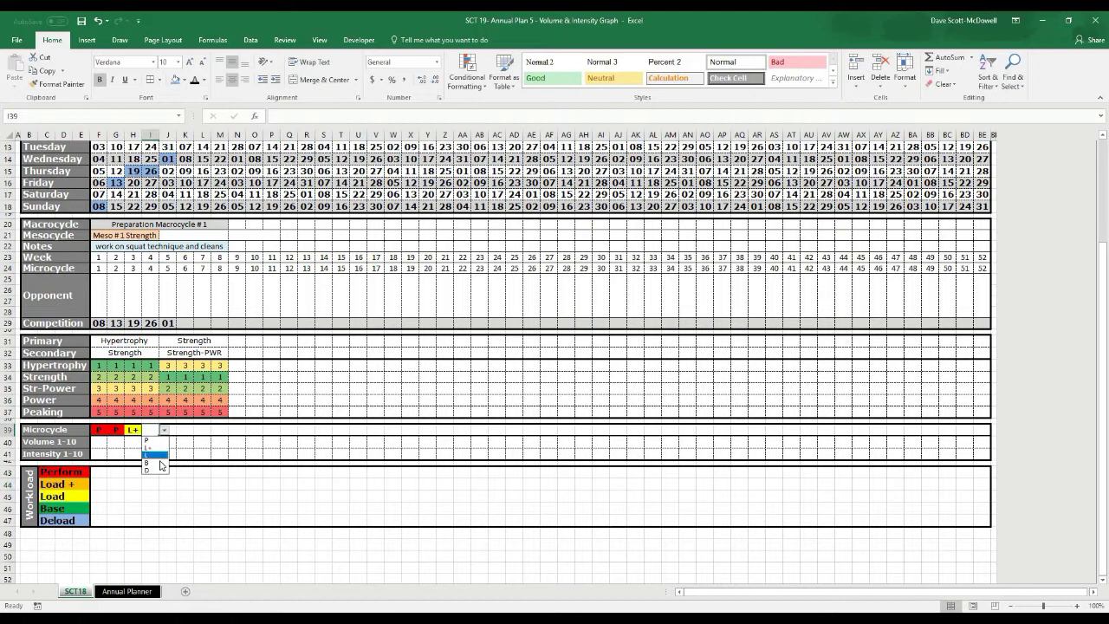
left_click(154, 464)
left_click(168, 430)
left_click(181, 430)
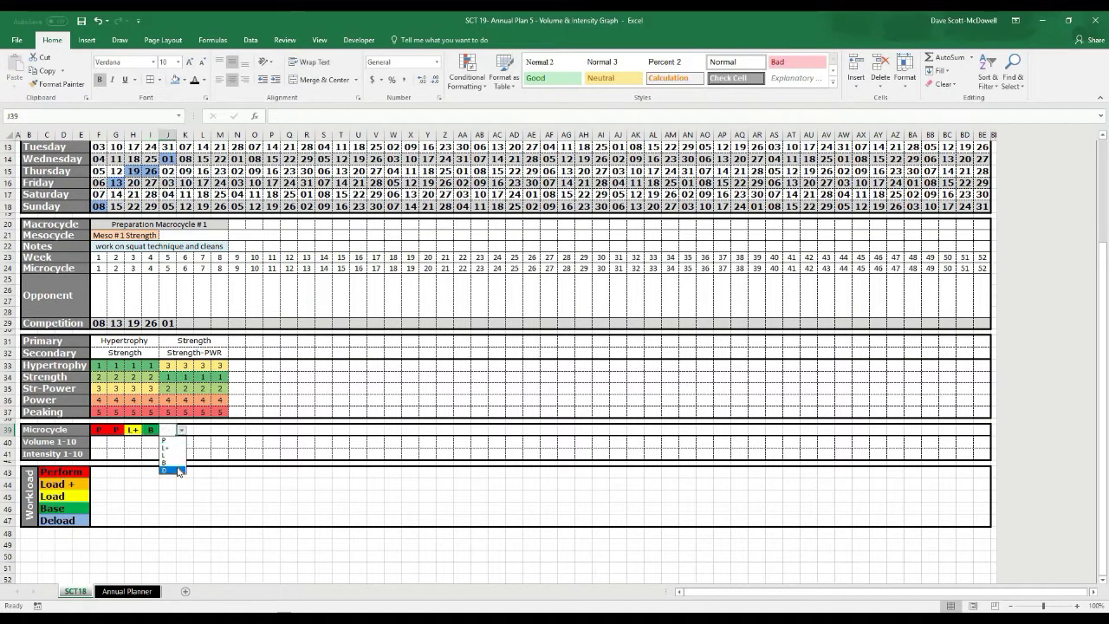
left_click(178, 473)
left_click(236, 508)
Try L in H39, then undo it so H39 stays L+
left_click(141, 431)
left_click(147, 430)
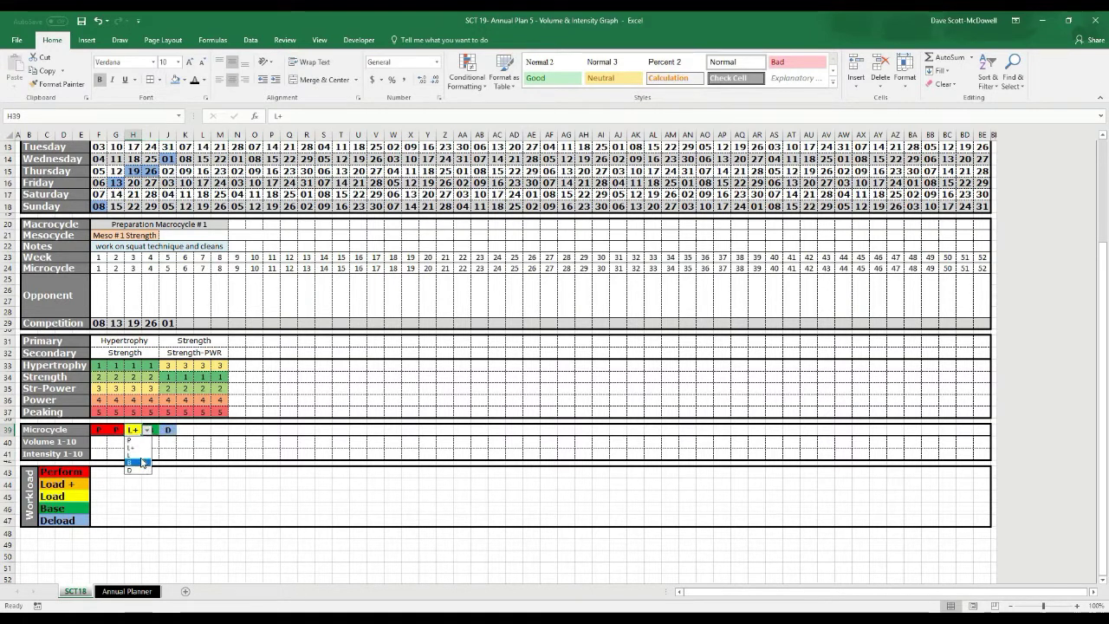
left_click(137, 456)
key("ctrl+z")
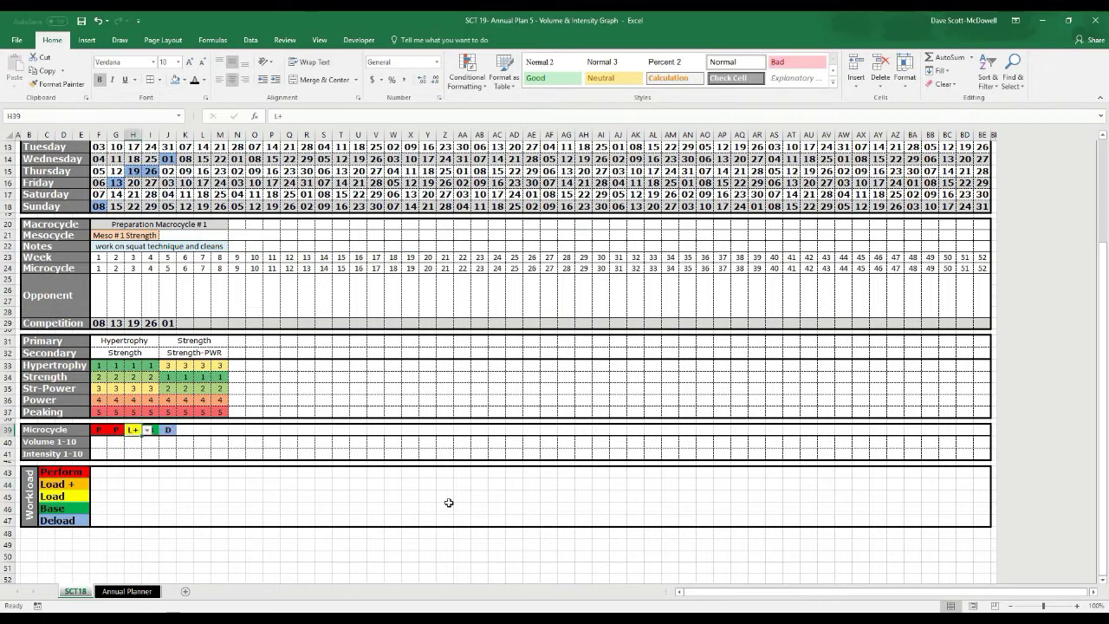
left_click(168, 472)
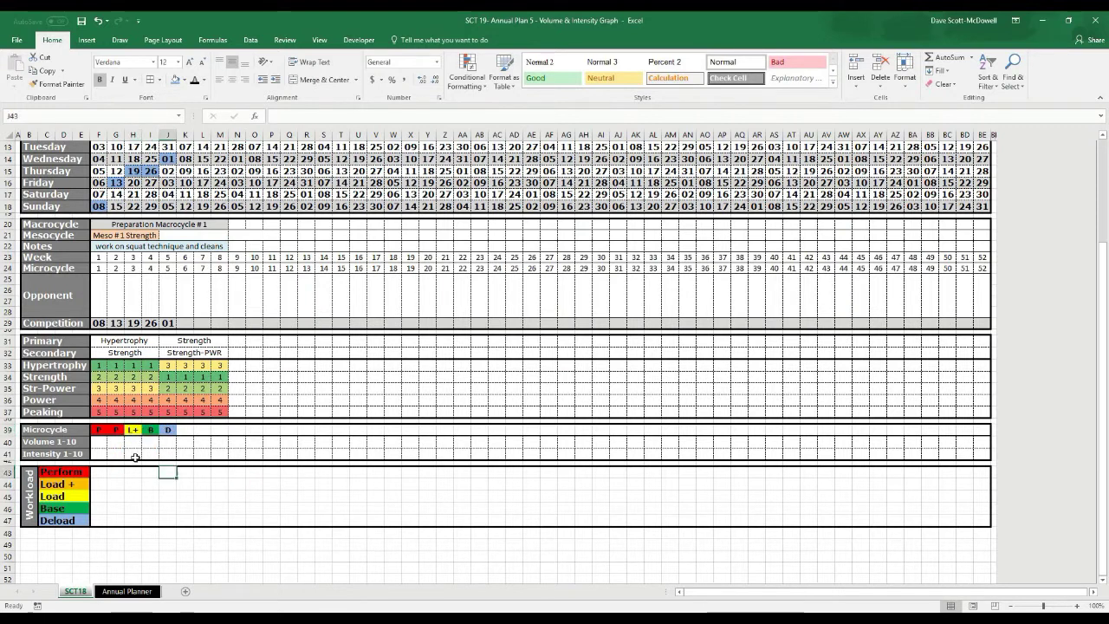
Enter P in G39 and select the Microcycle row from F39 across 52 weeks
left_click(93, 431)
key("Tab")
type("P")
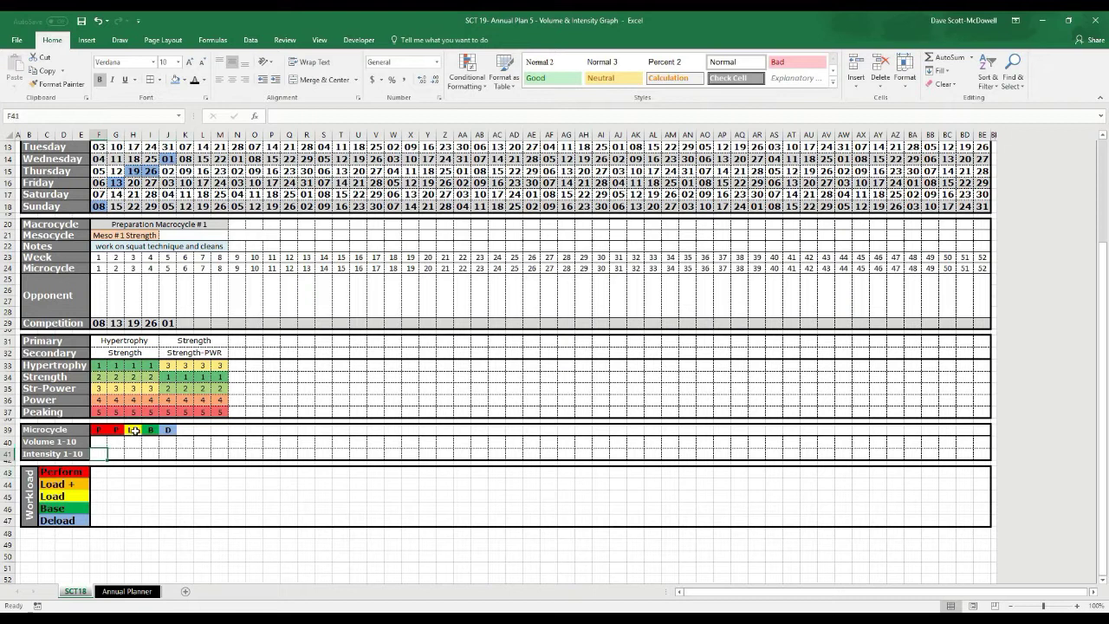
key("Tab")
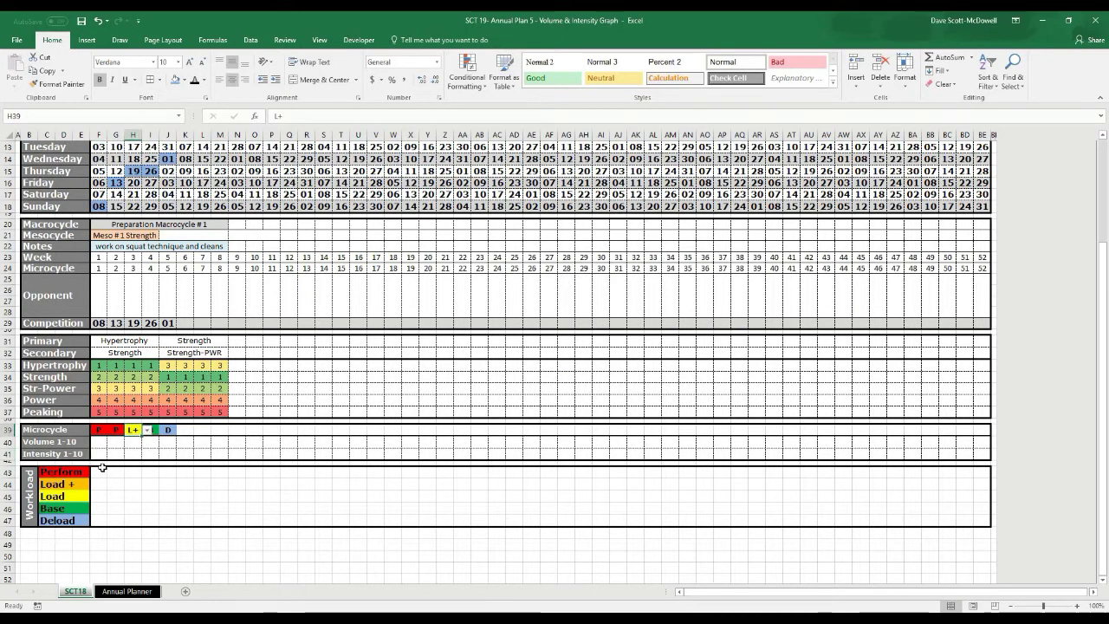
left_click(152, 496)
left_click(134, 431)
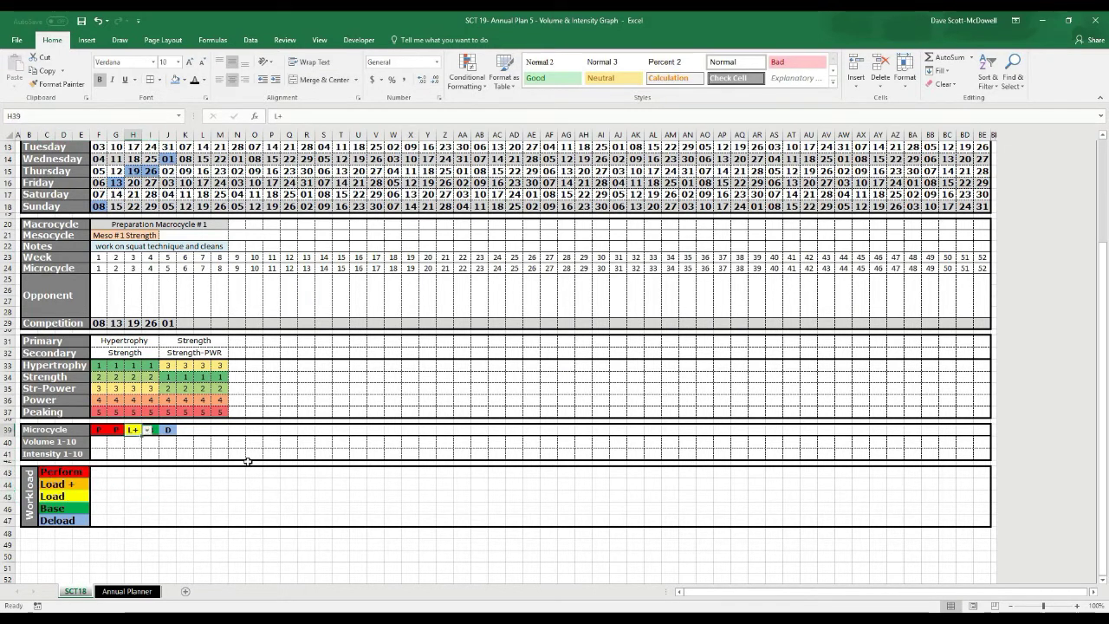
left_click(168, 456)
left_click_drag(97, 431, 980, 433)
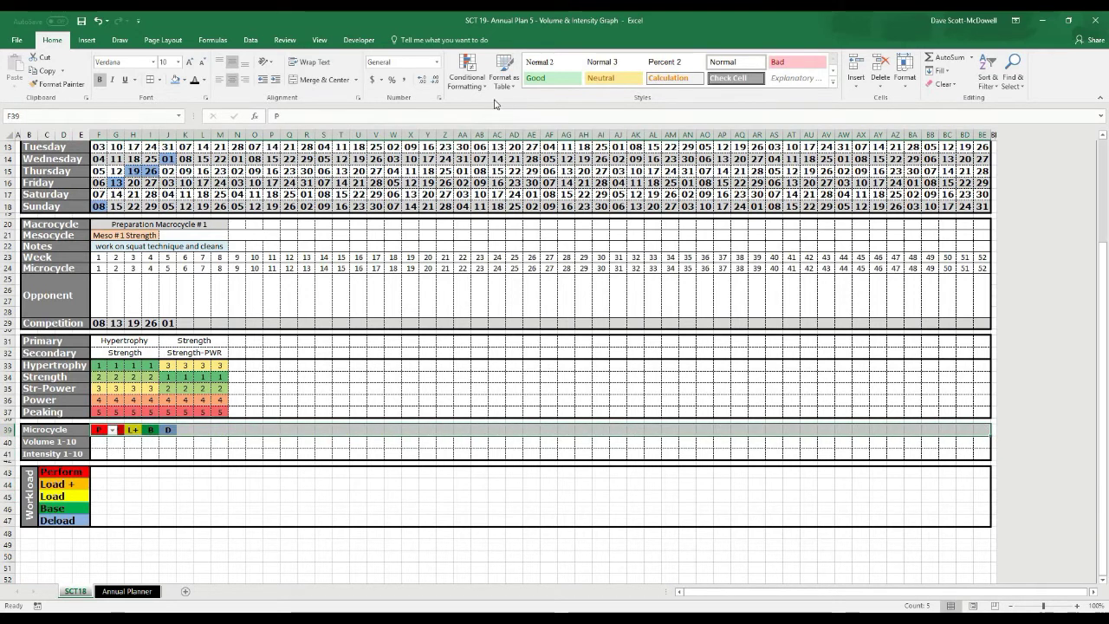
Move the L+ conditional formatting rule above the L rule and apply the new order
left_click(467, 77)
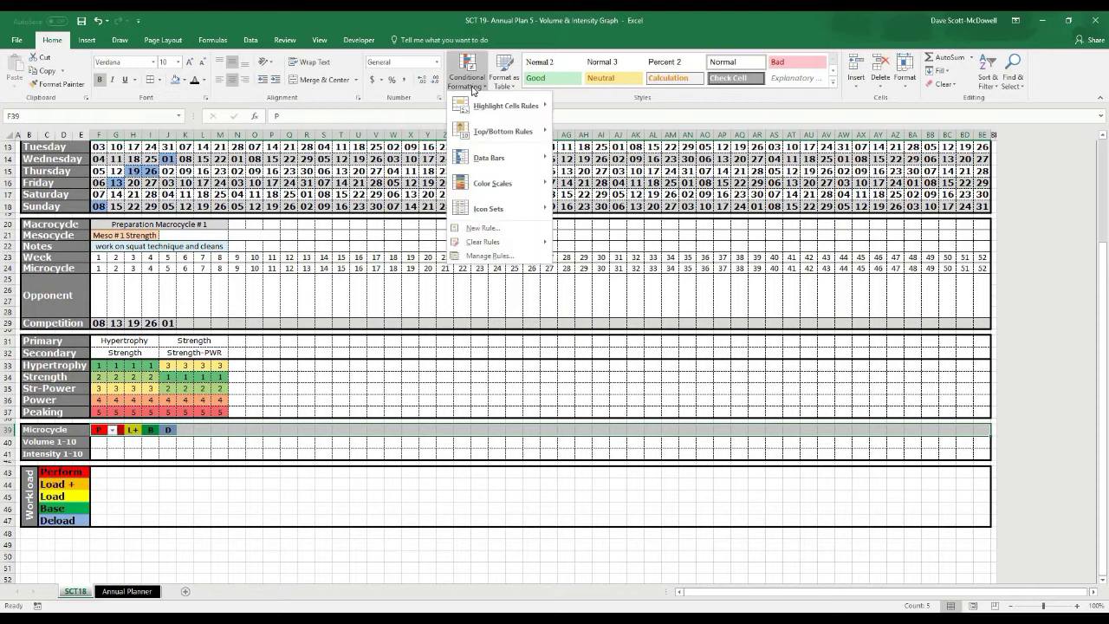
left_click(466, 257)
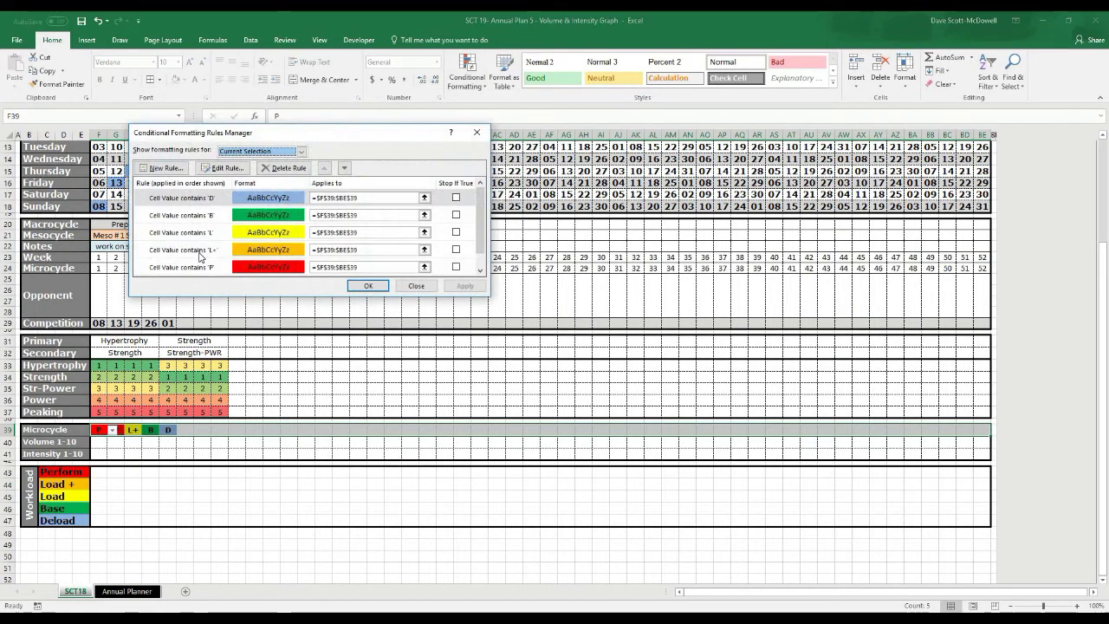
left_click(198, 253)
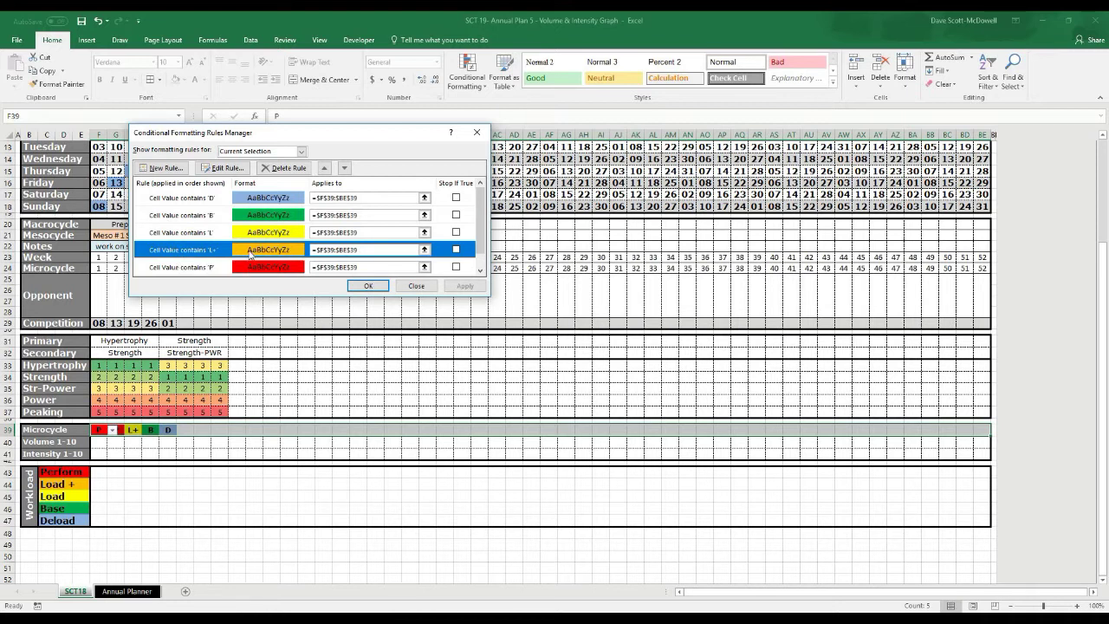
left_click(325, 168)
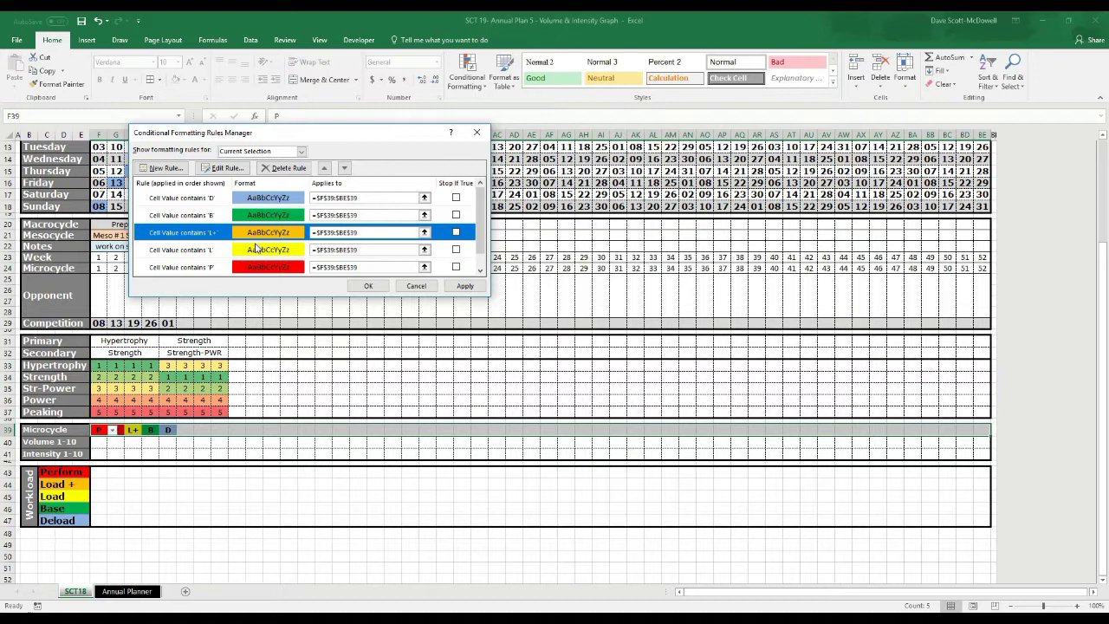
left_click(464, 286)
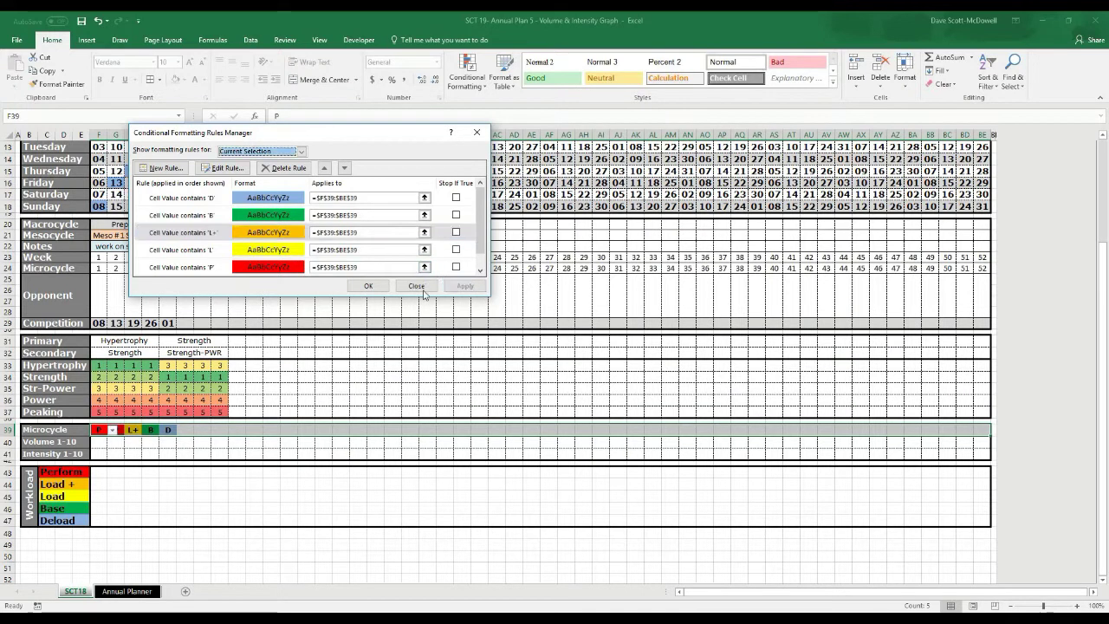
left_click(368, 286)
left_click(133, 430)
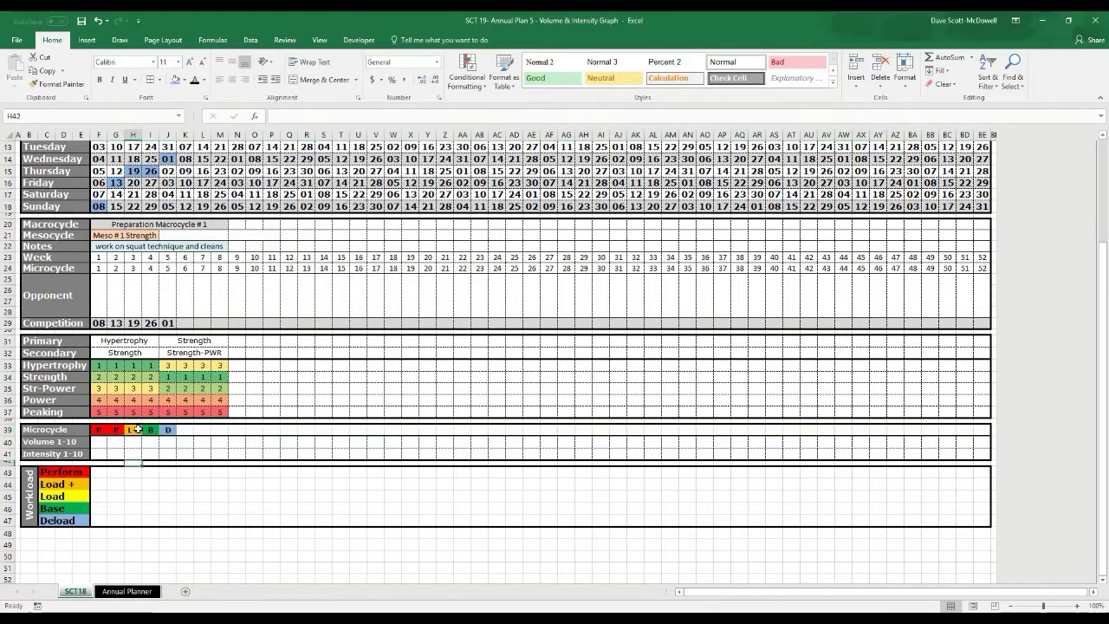
Set K39 to L from the Microcycle dropdown
left_click(188, 432)
left_click(198, 430)
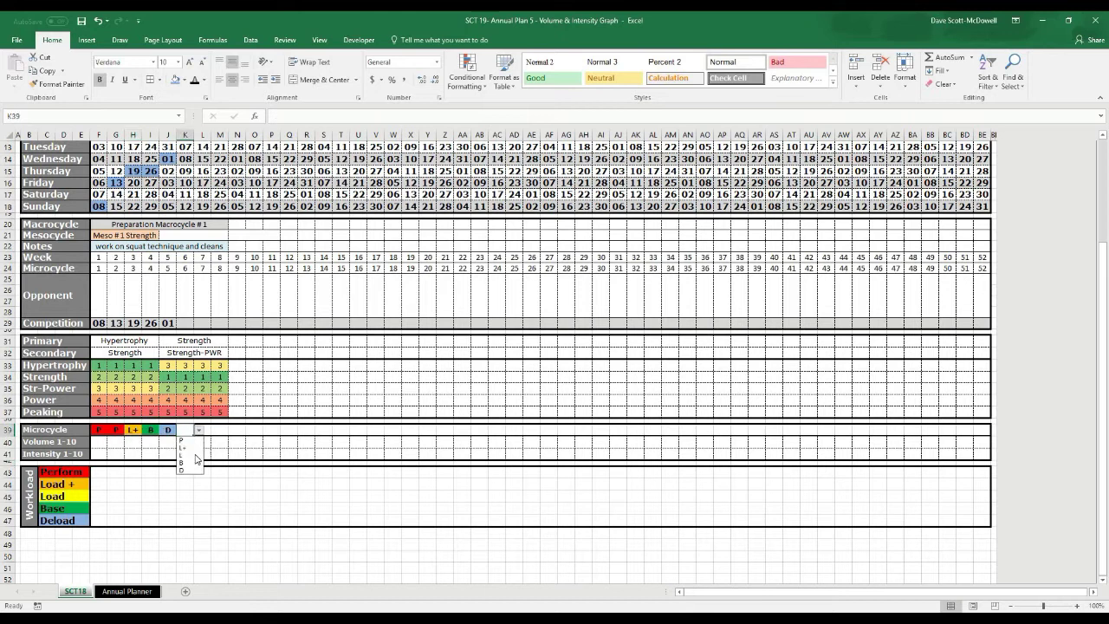
left_click(185, 456)
key("Down")
key("Down")
key("Down")
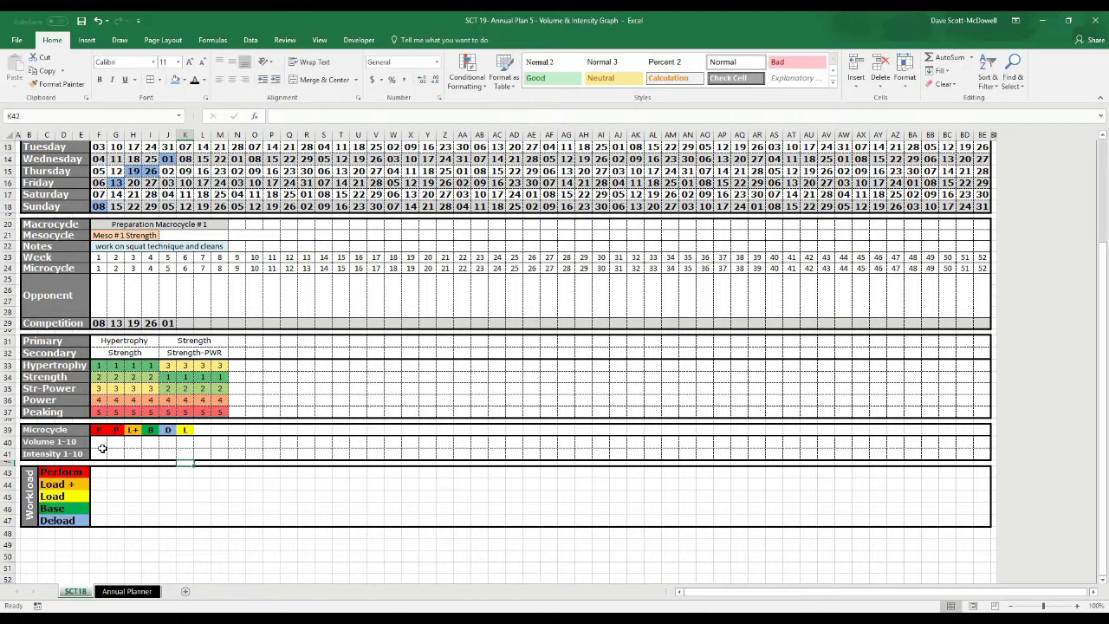
Enter 1, 2 and 3 in cells F40, G40 and H40
left_click(101, 442)
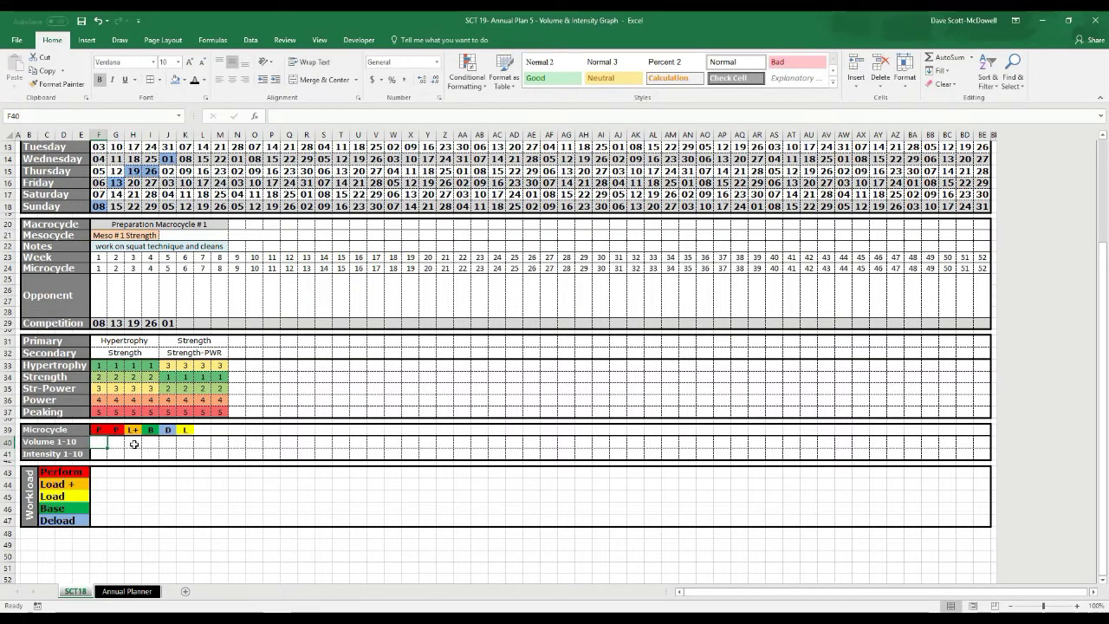
type("1")
scroll(135, 444, "up", 1)
key("Tab")
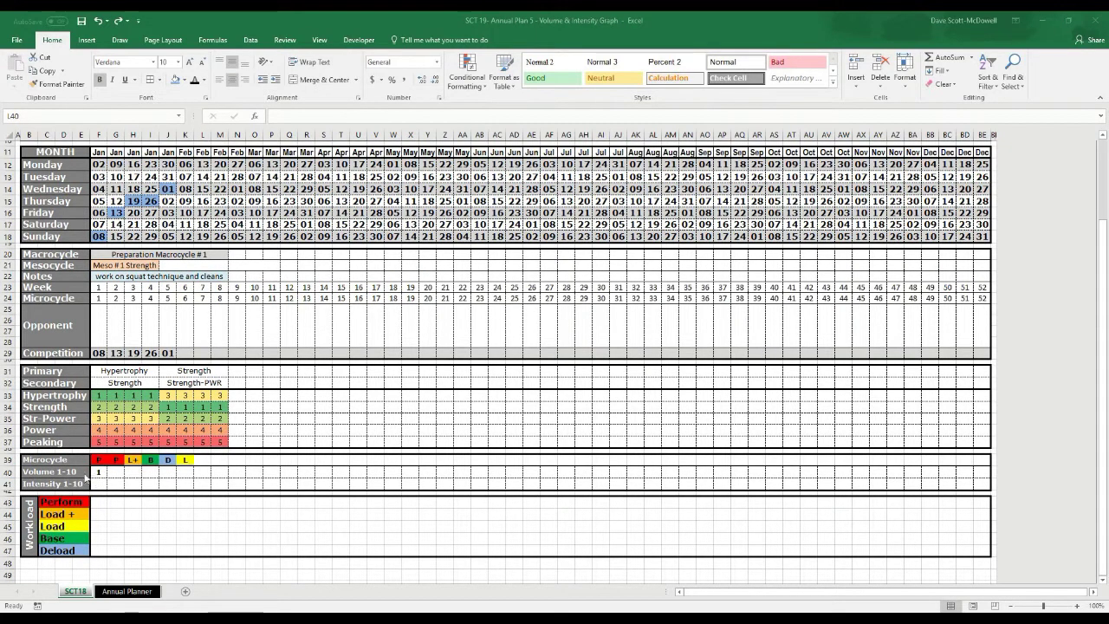
left_click(122, 473)
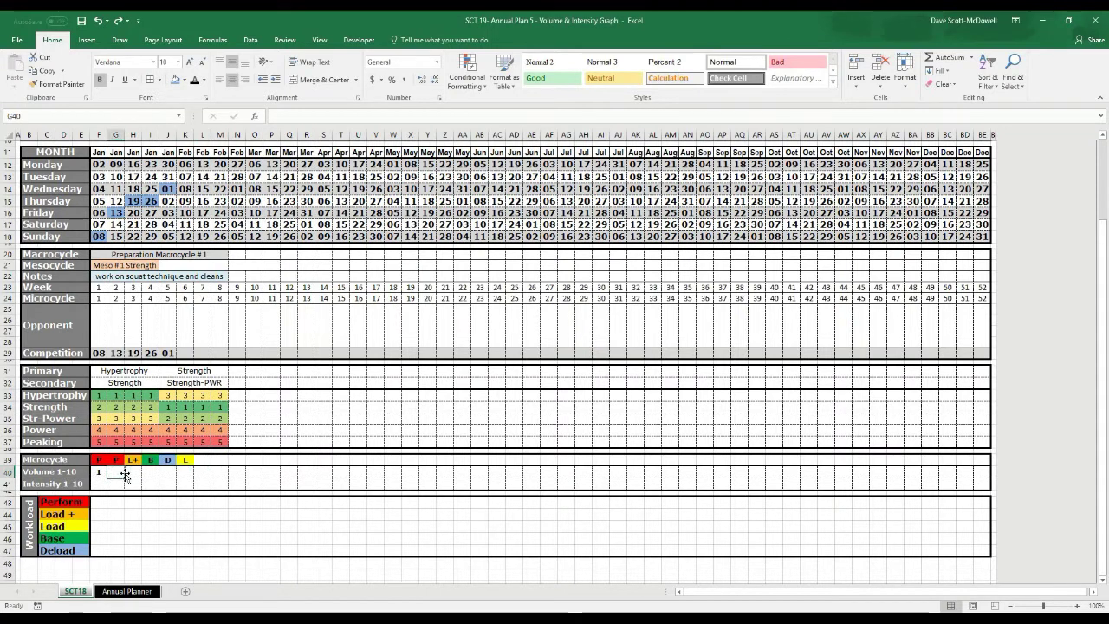
type("2")
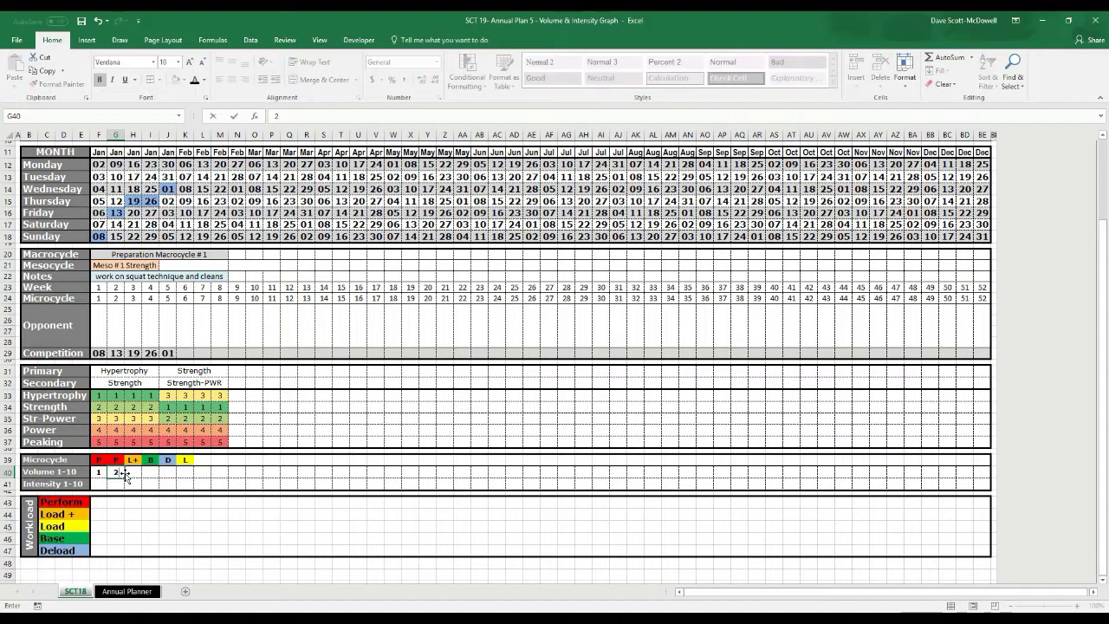
key("Tab")
type("3")
key("Tab")
Fill the volume series to 10, clear the extra 11 and 12, and select row 40
left_click_drag(107, 467, 305, 476)
left_click(276, 472)
left_click(307, 473, "shift")
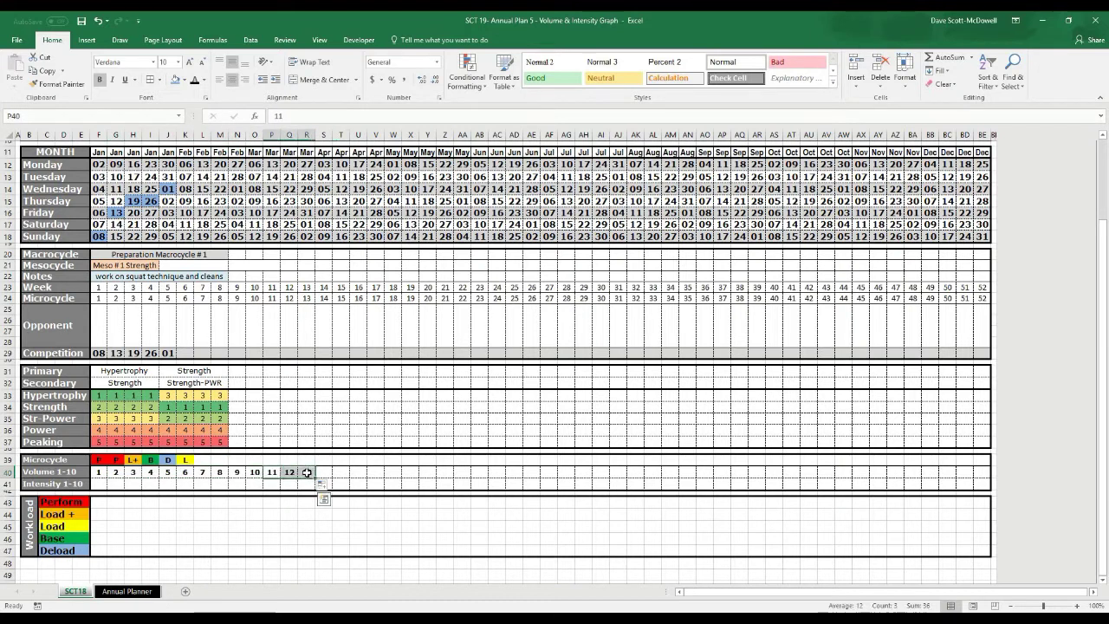
key("Delete")
left_click(202, 484)
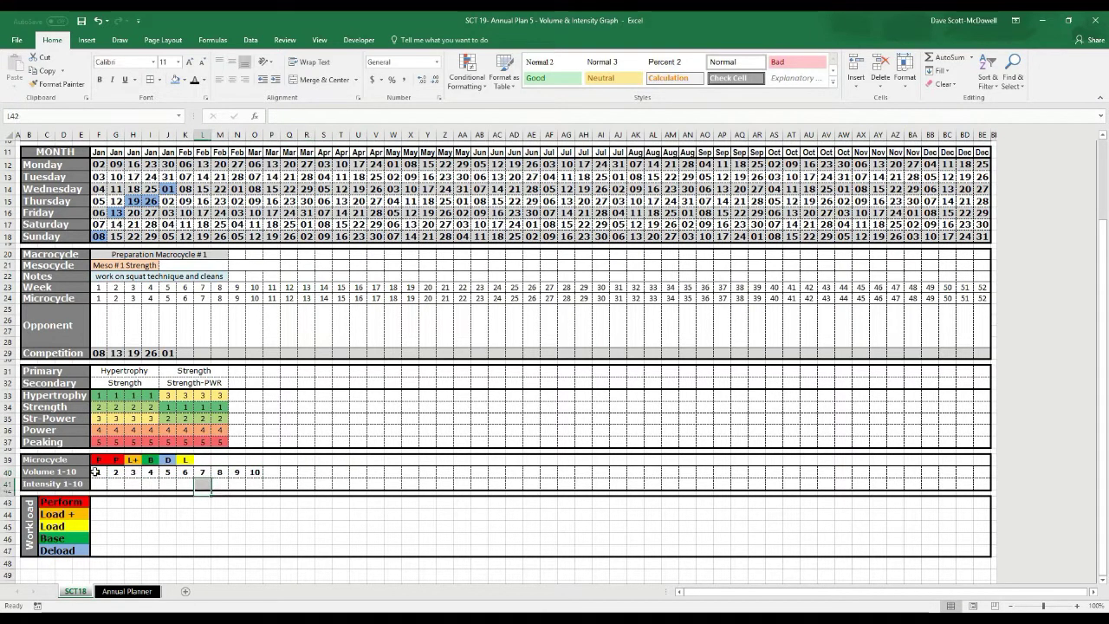
left_click_drag(95, 472, 502, 513)
left_click_drag(348, 455, 984, 472)
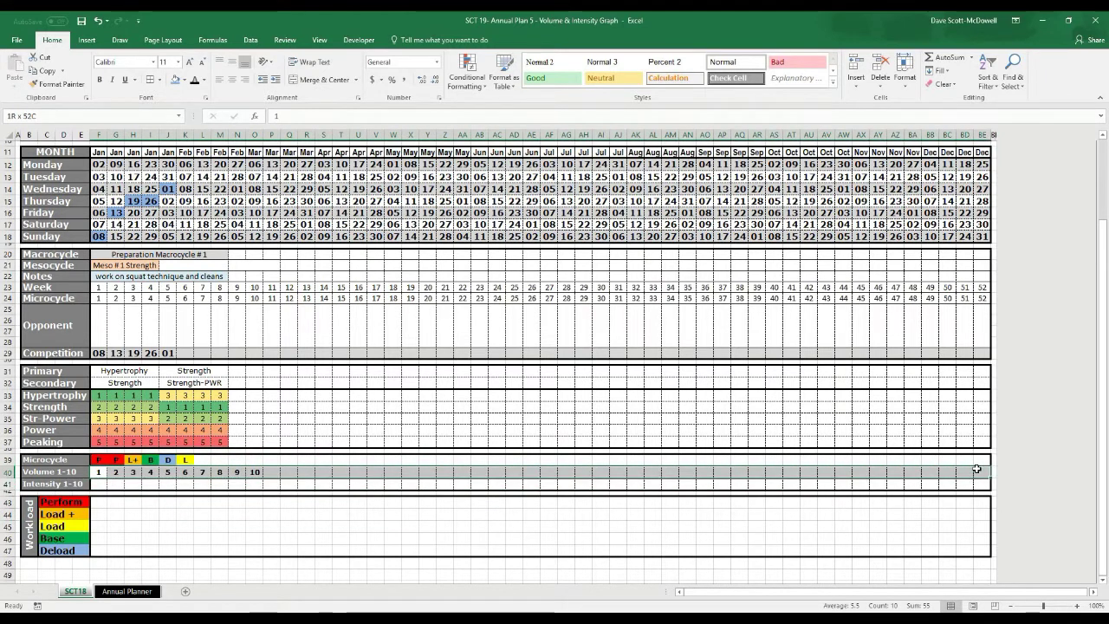
Start a new 2-Color Scale rule with a pale minimum and dark blue maximum
left_click(482, 85)
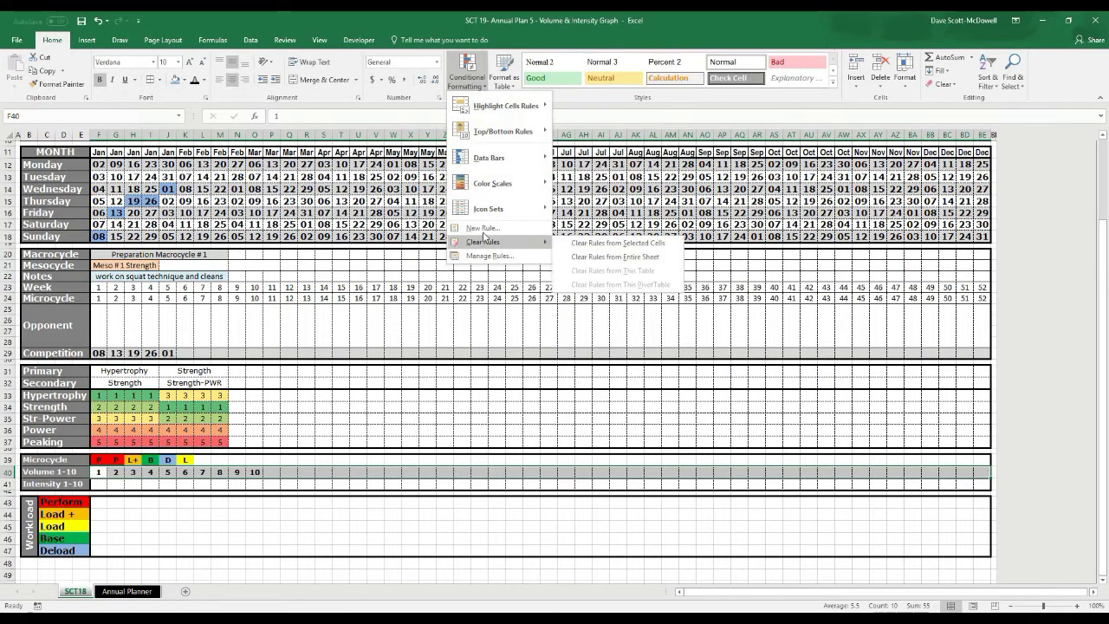
left_click(482, 227)
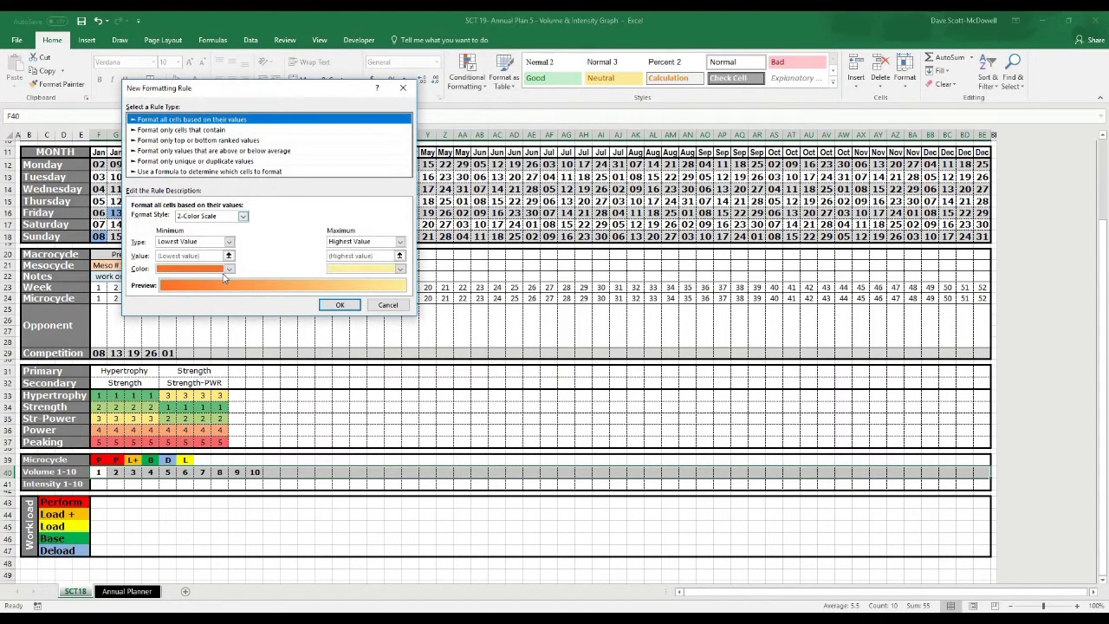
left_click(229, 270)
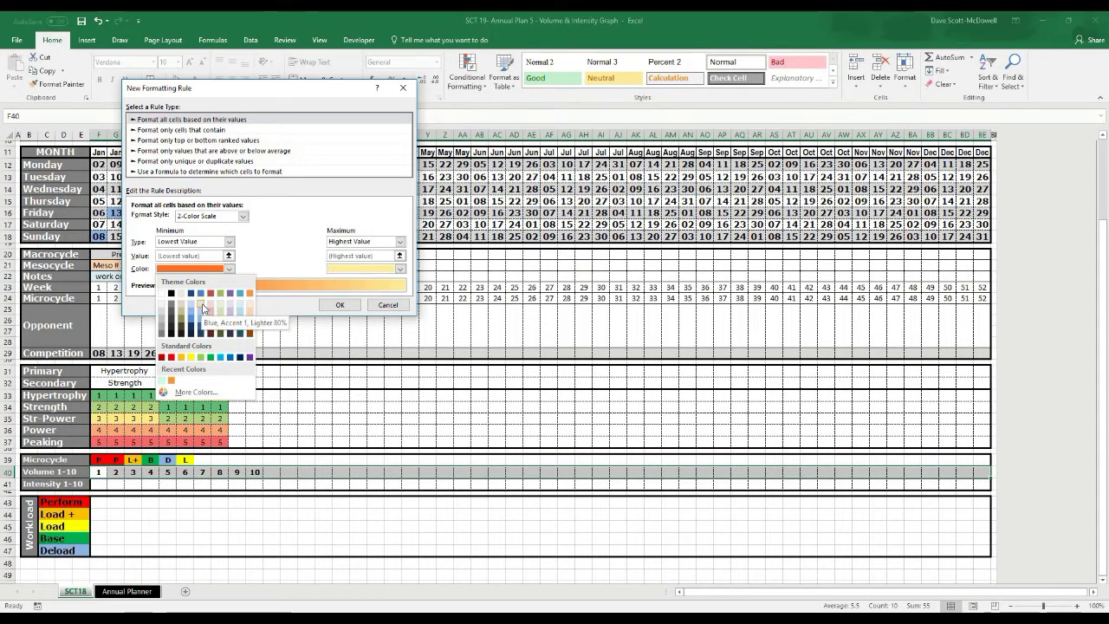
left_click(203, 308)
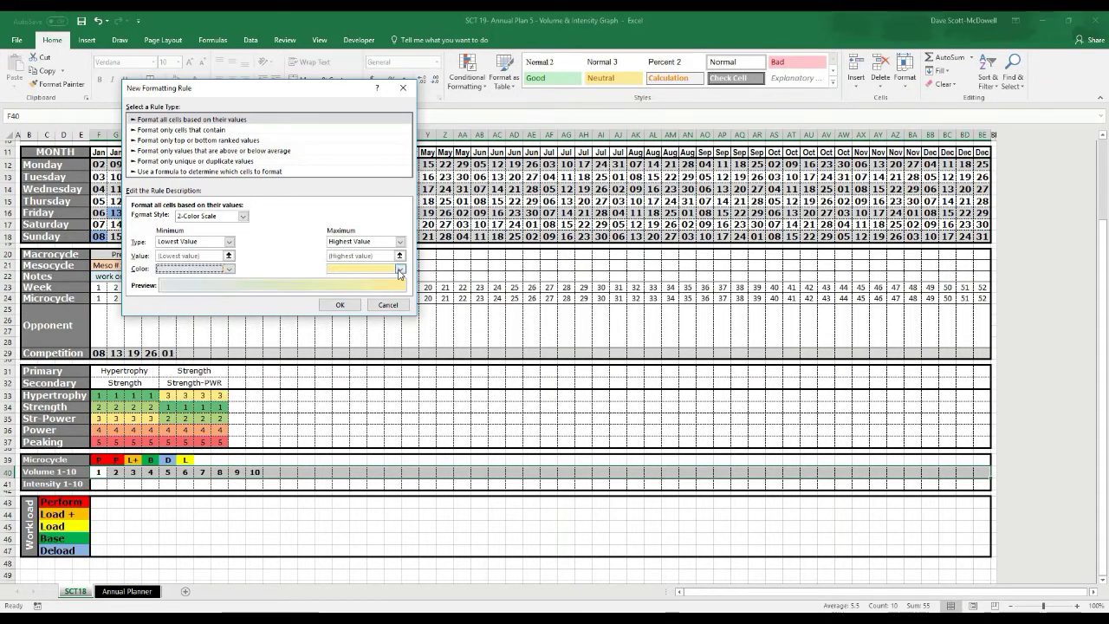
left_click(399, 270)
left_click(373, 332)
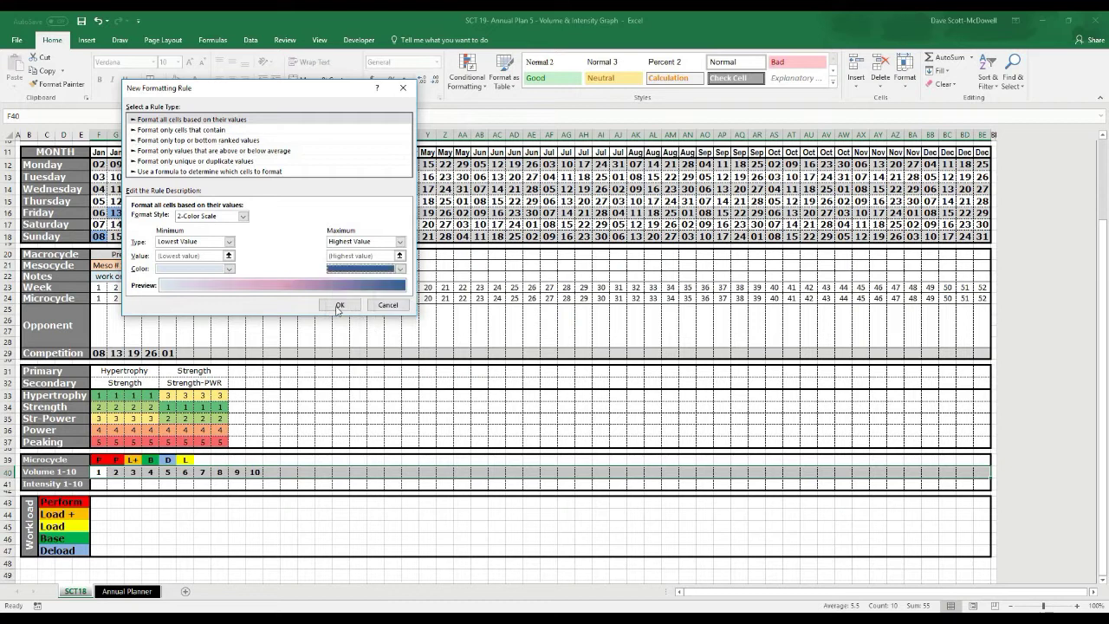
Set the minimum colour to light blue and maximum to blue, then apply the scale
left_click(229, 269)
left_click(202, 317)
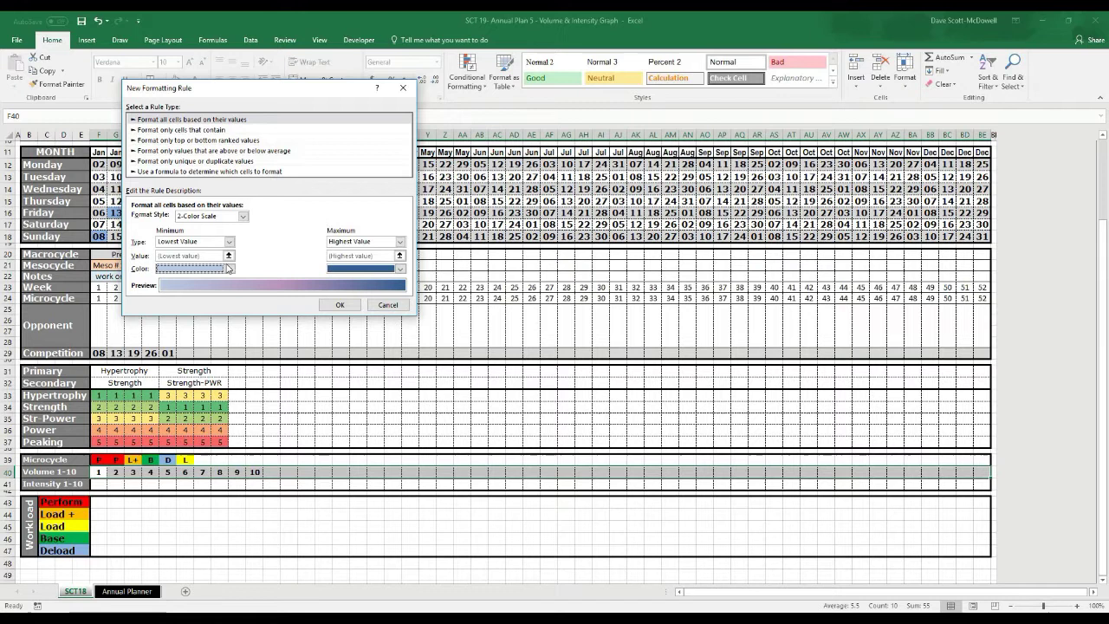
left_click(199, 269)
left_click(199, 310)
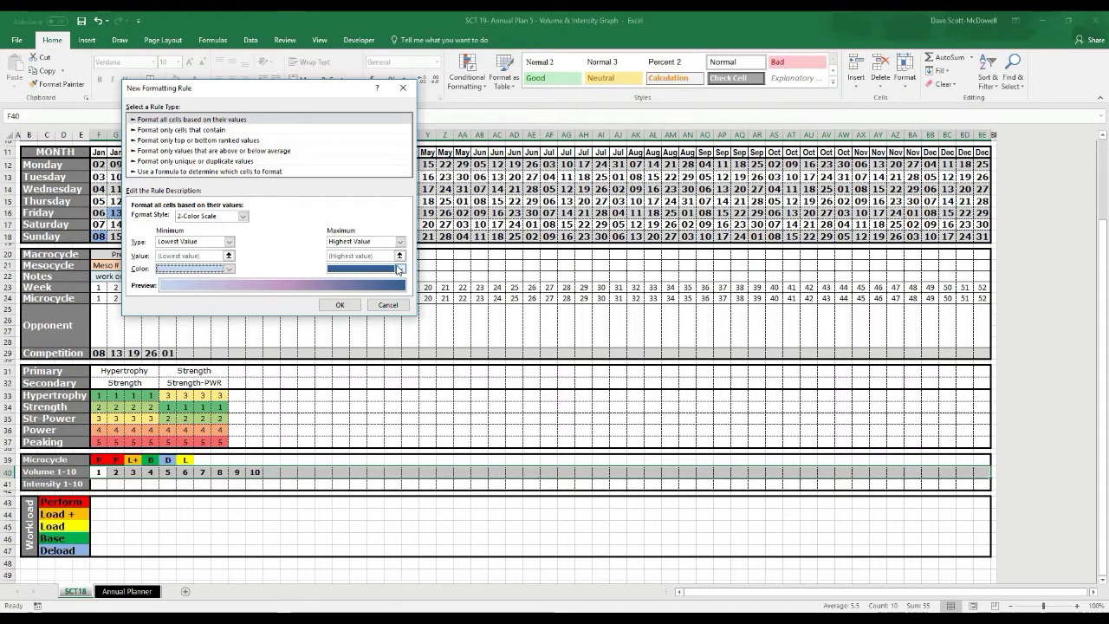
left_click(399, 269)
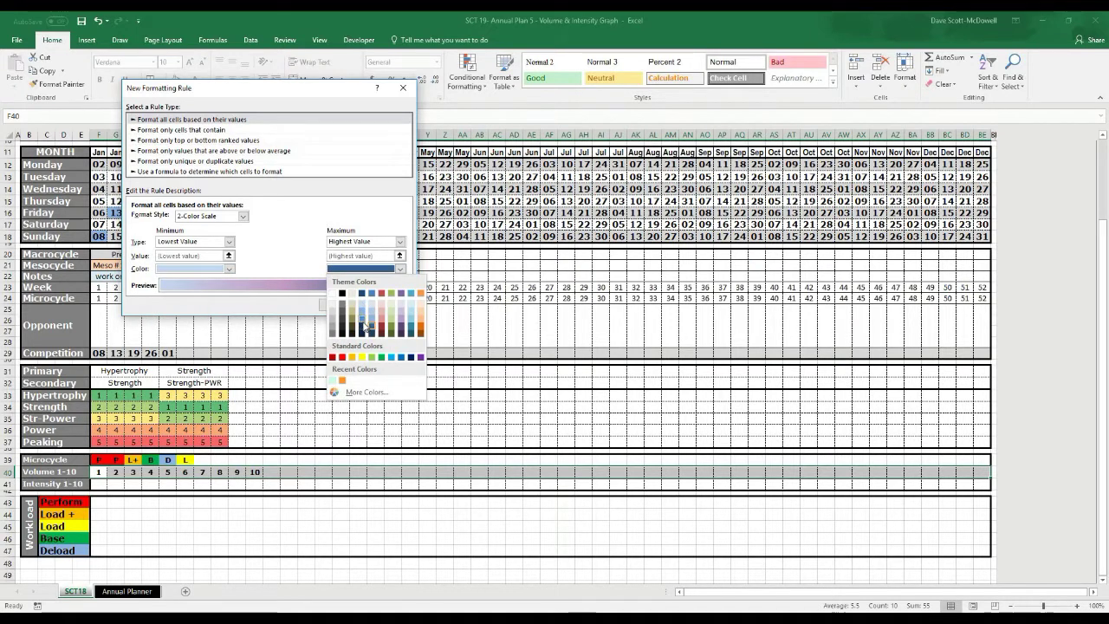
left_click(365, 326)
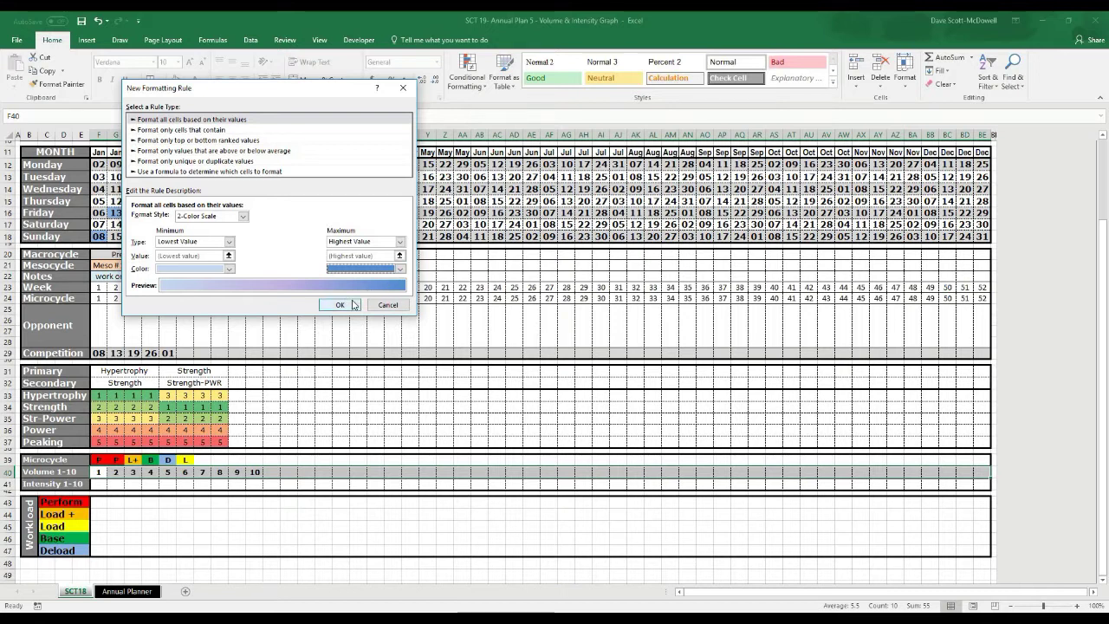
left_click(340, 304)
left_click(236, 485)
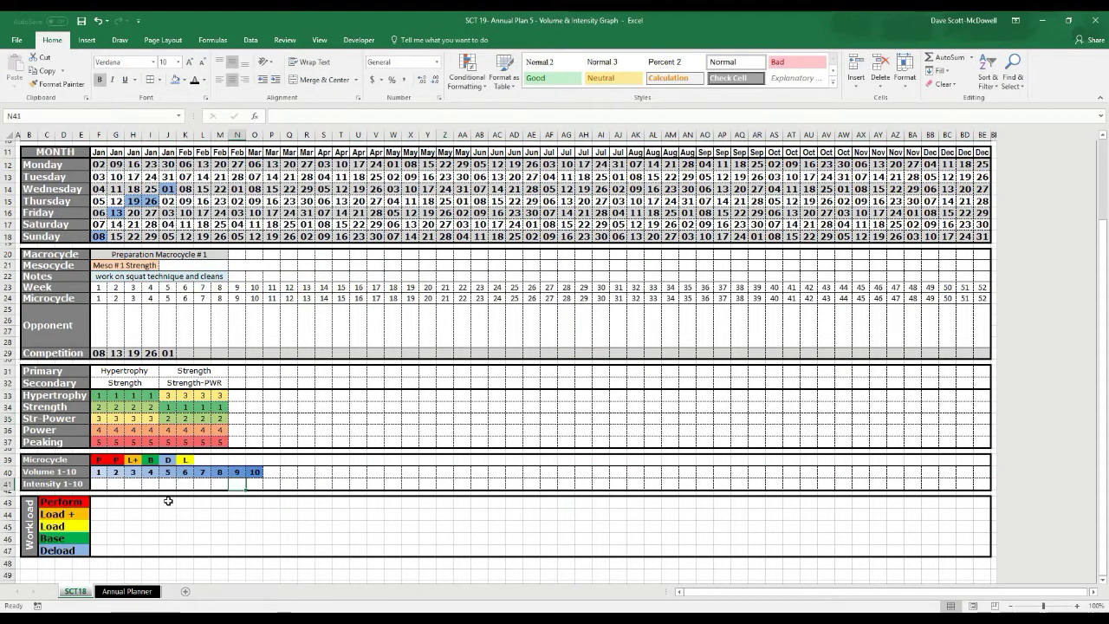
Enter 7, 3, 2 and 1 in P40:S40, then select F40:R40
left_click(99, 474)
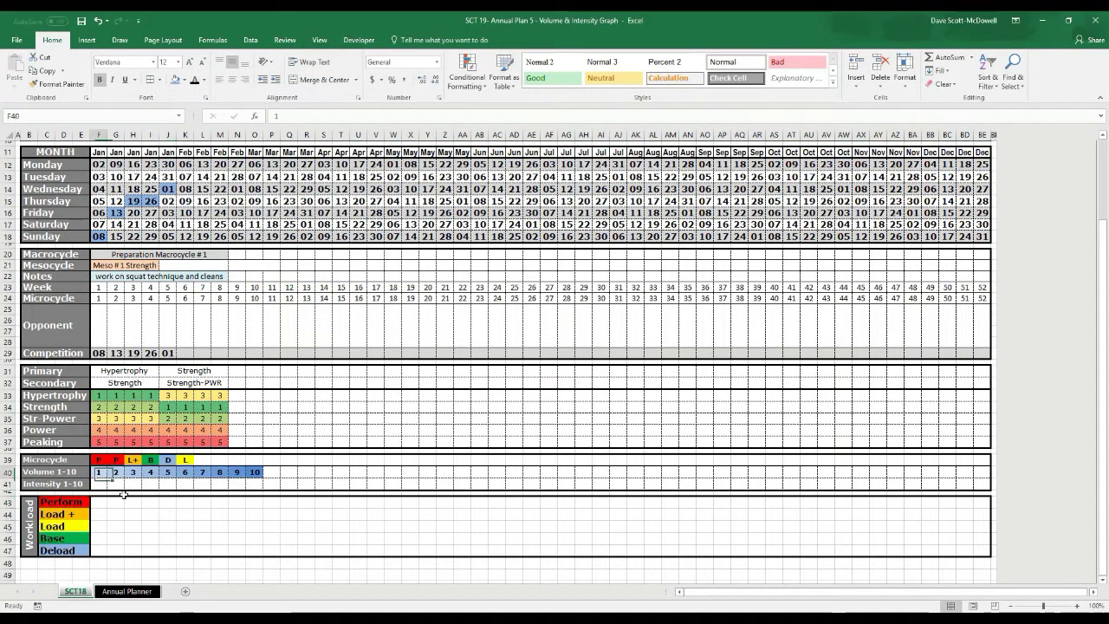
left_click(276, 472)
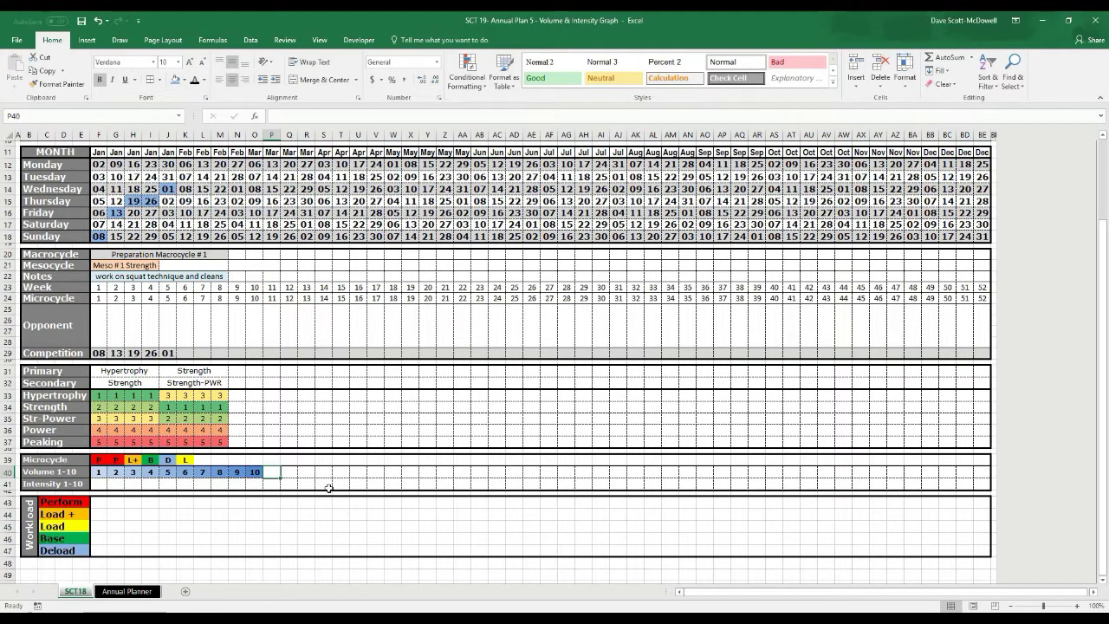
type("7")
key("Tab")
type("3")
key("Tab")
type("2")
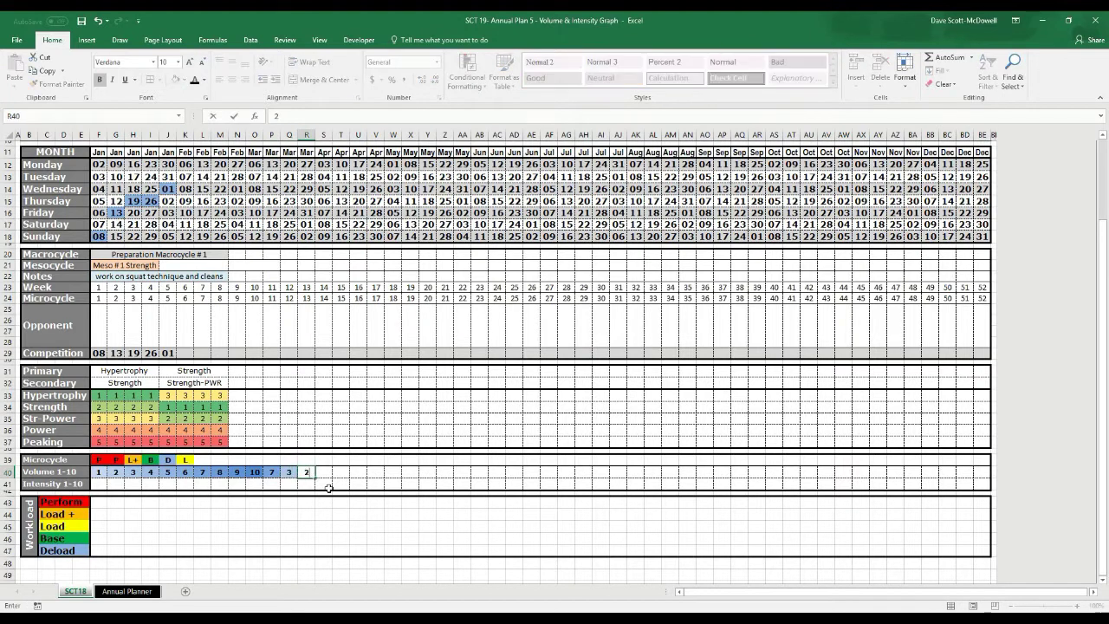
type("1")
key("BackSpace")
key("Tab")
type("1")
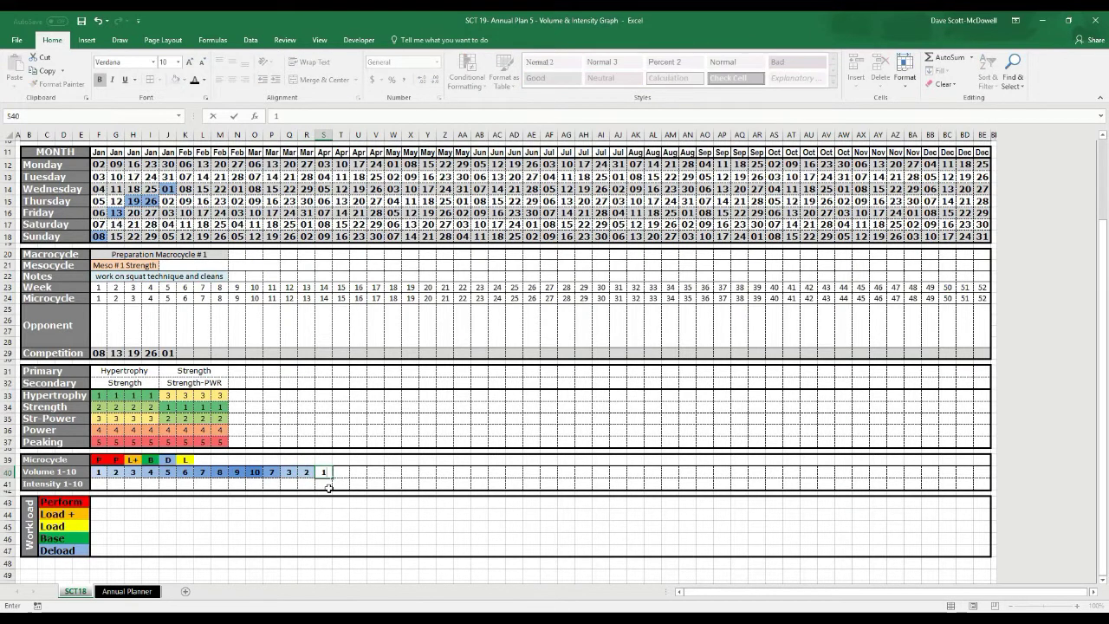
key("Tab")
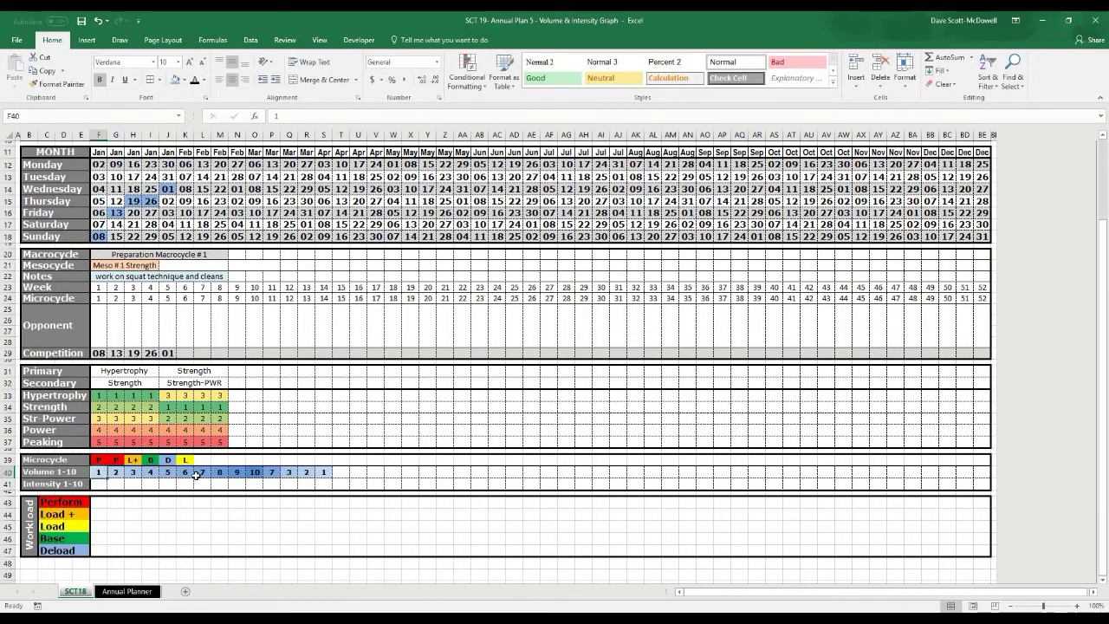
left_click_drag(98, 472, 329, 479)
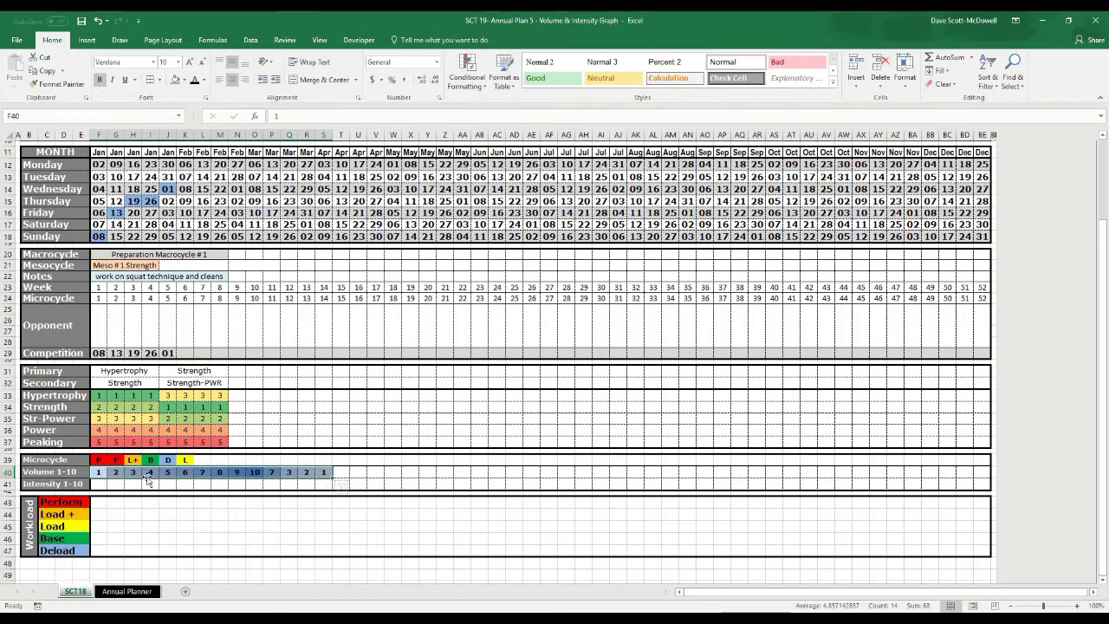
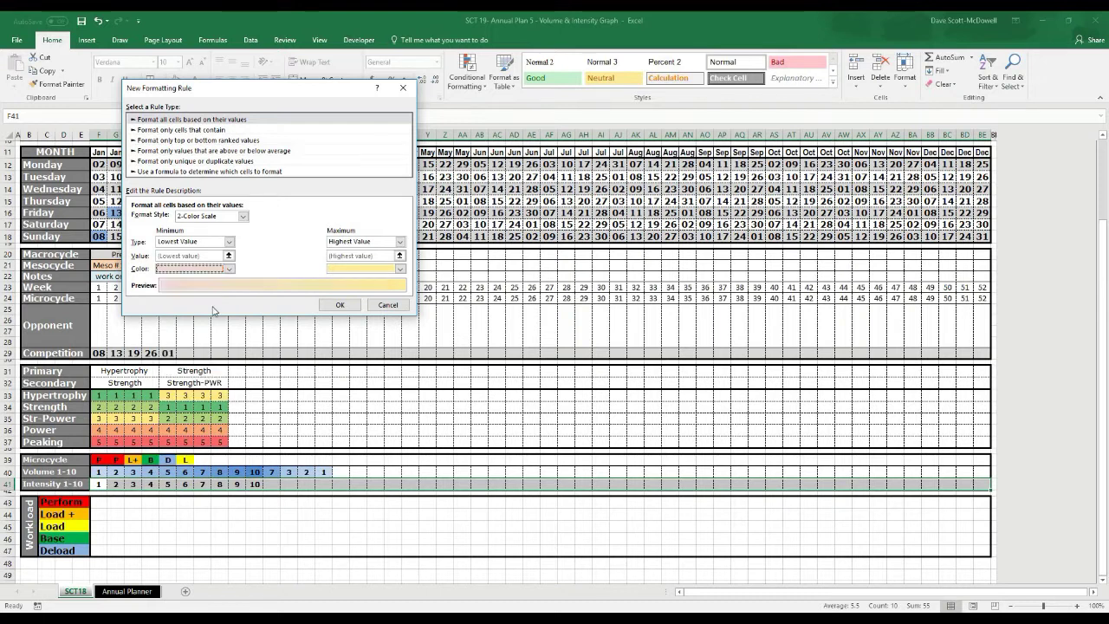
Set the colour scale's maximum colour to red and confirm the 2-Color Scale rule
left_click(400, 270)
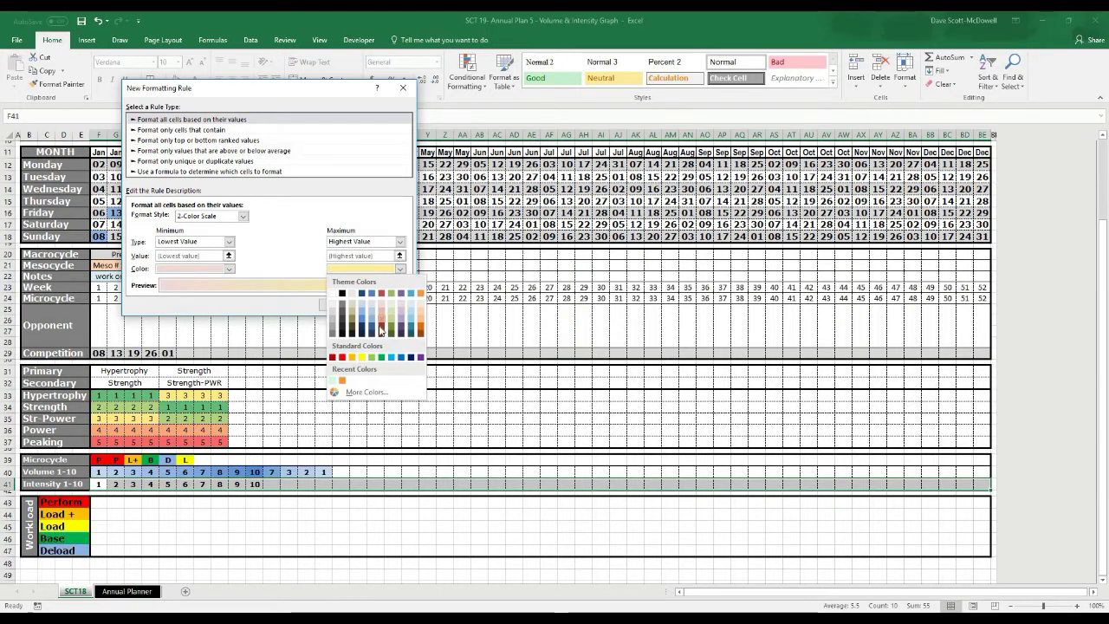
left_click(343, 357)
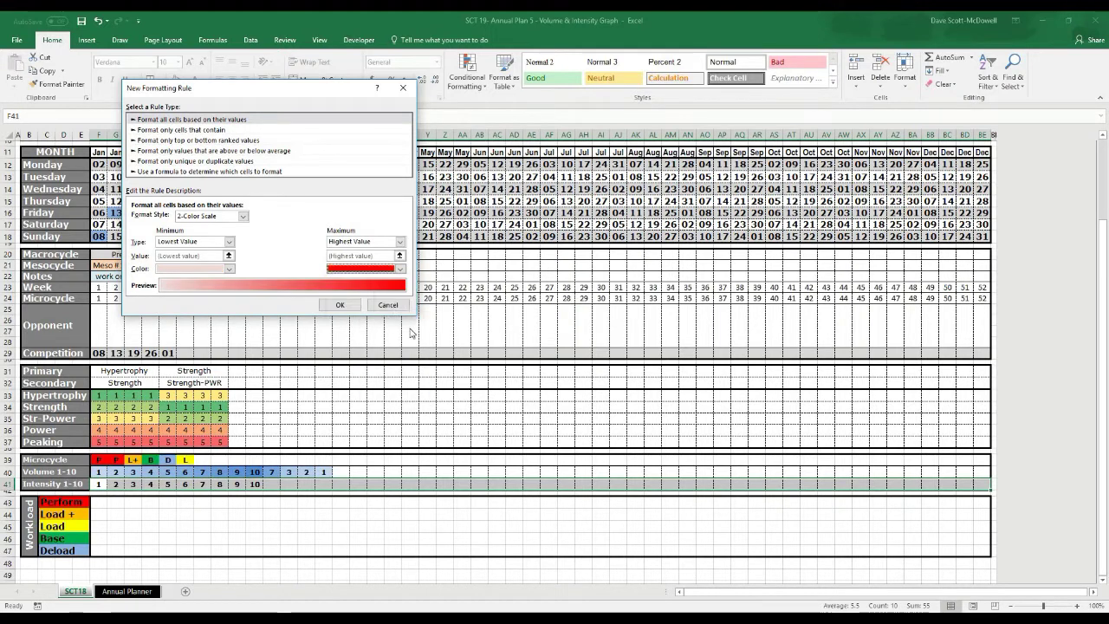
left_click(354, 304)
left_click(377, 527)
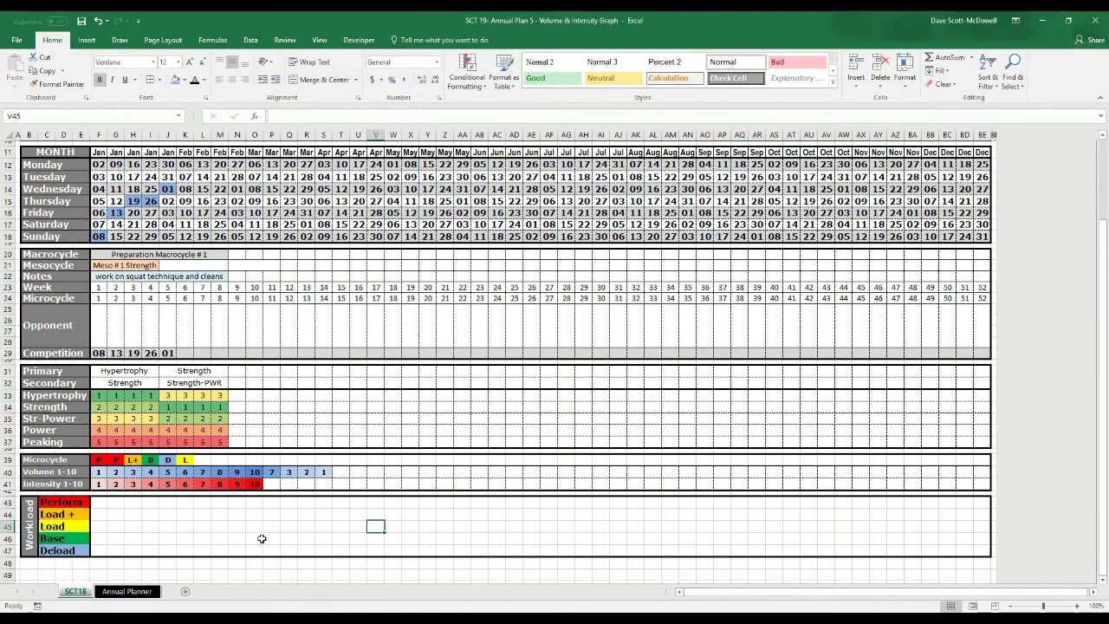
Select the top workload cells in column F and check the P code in F39
left_click(271, 538)
scroll(272, 531, "down", 1)
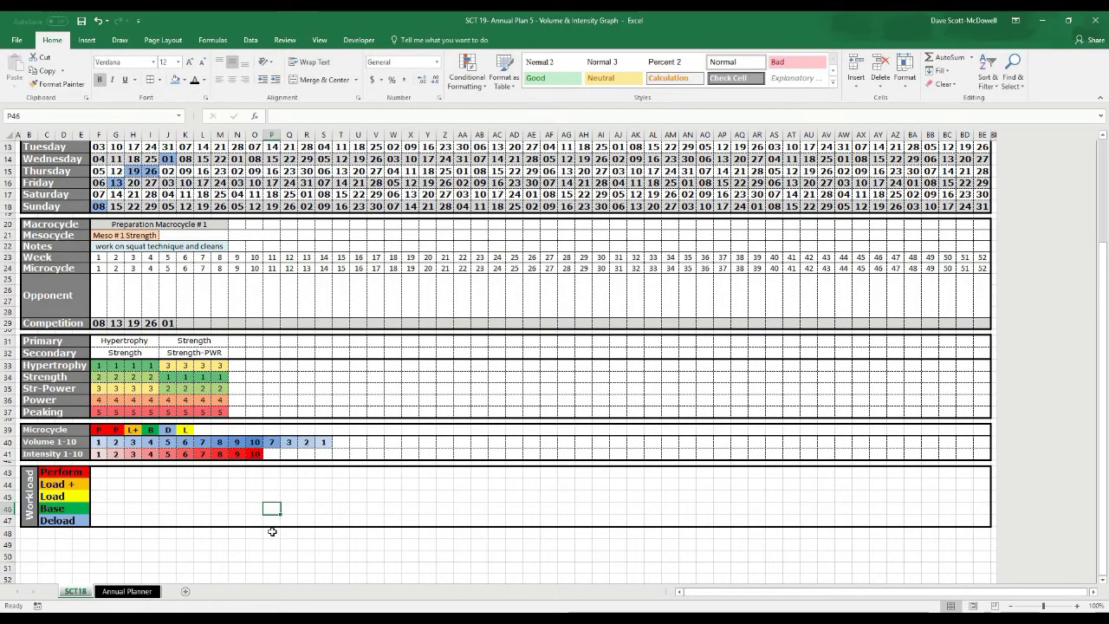
left_click(105, 519)
mouse_move(98, 473)
left_mouse_down()
mouse_move(116, 508)
mouse_move(99, 499)
mouse_move(104, 524)
left_mouse_up()
left_click(179, 514)
left_click(99, 430)
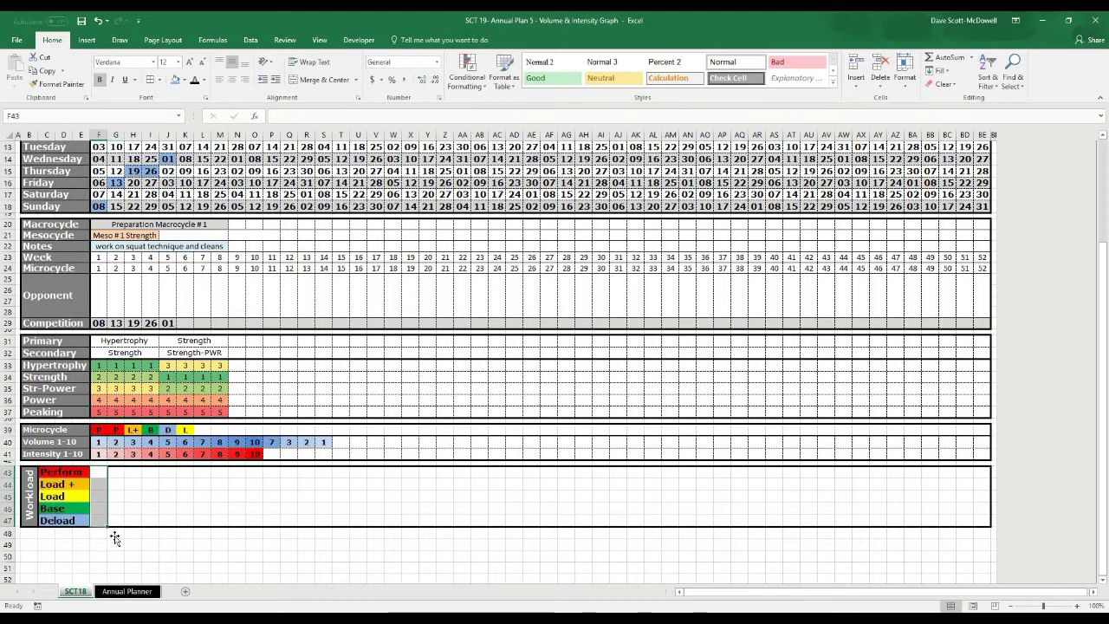
Start a new formula-based conditional formatting rule for workload cells F43:F47
left_click(97, 474)
left_click_drag(97, 473, 101, 520)
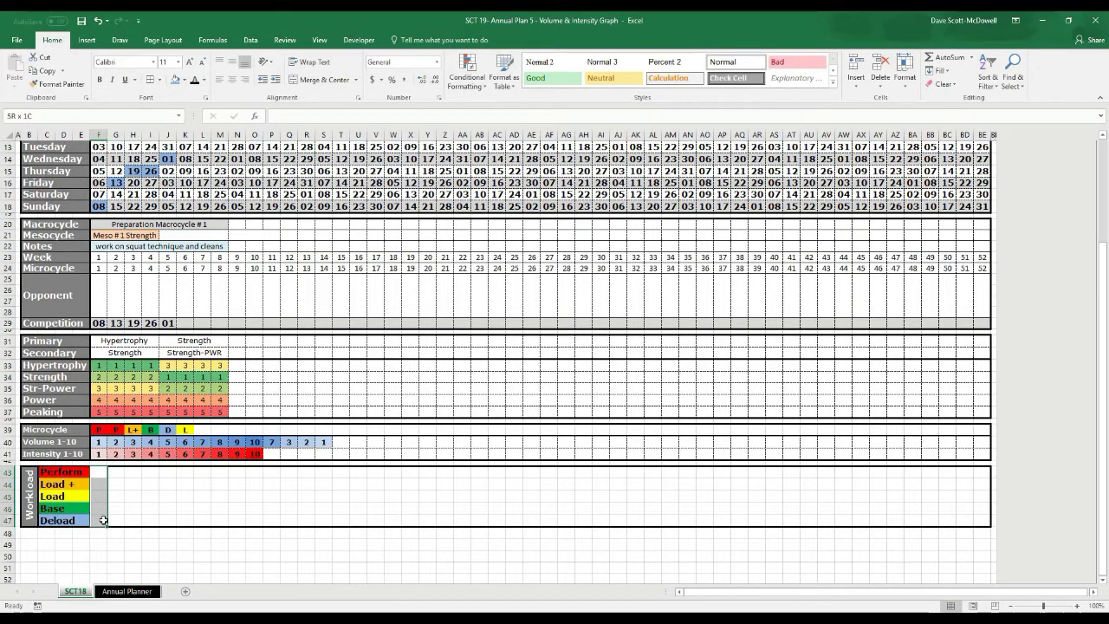
left_click(467, 69)
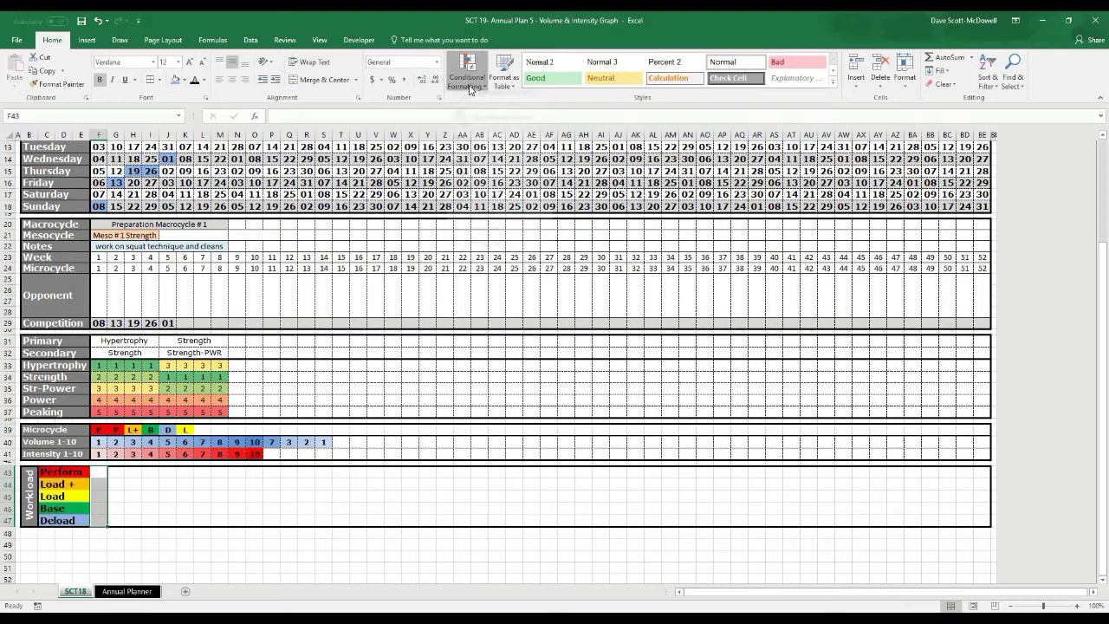
left_click(491, 232)
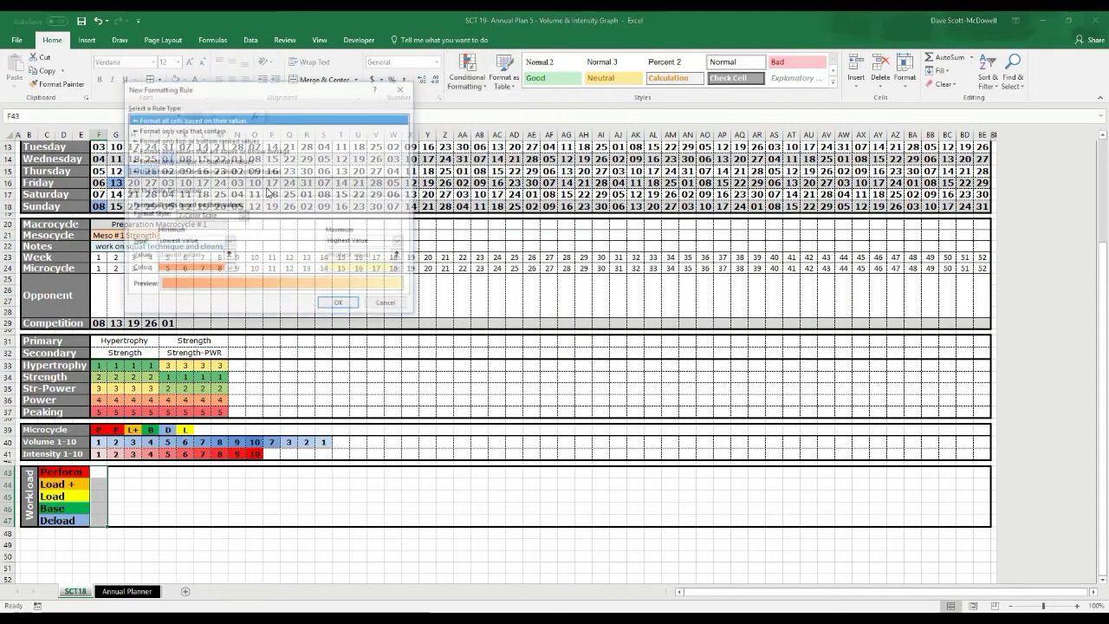
left_click(165, 171)
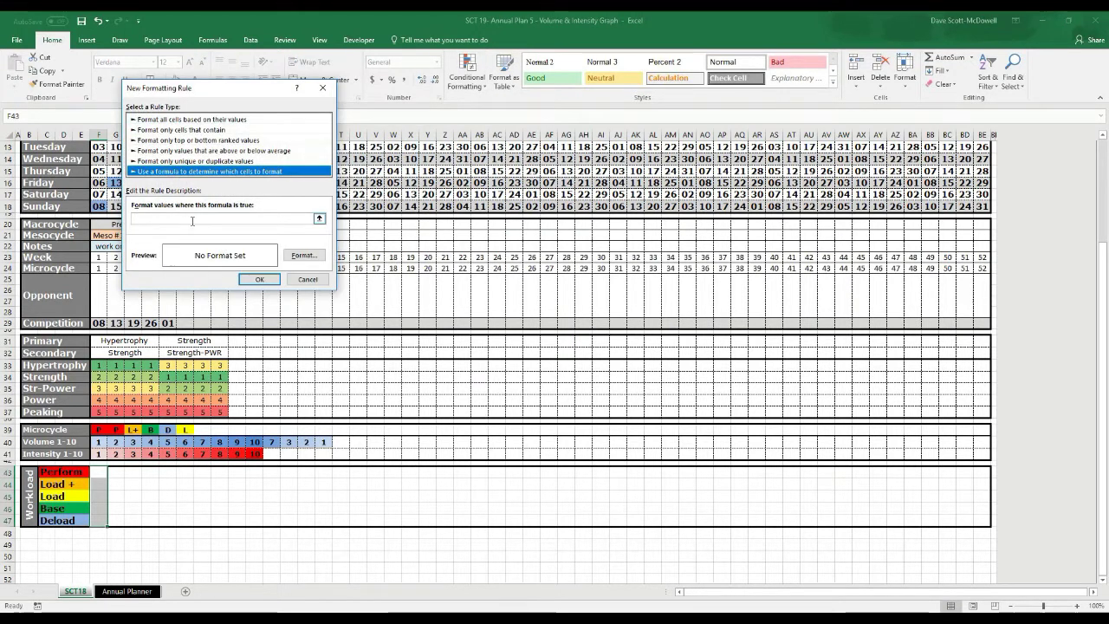
Enter the rule formula =F39="P" with a red fill and apply it
left_click(192, 221)
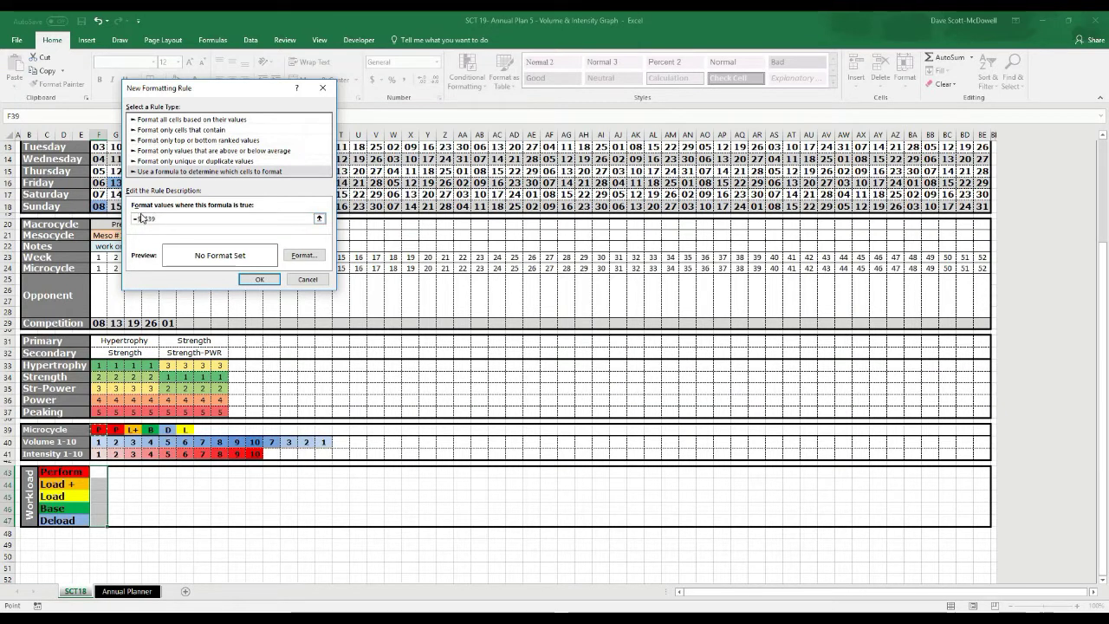
key("F2")
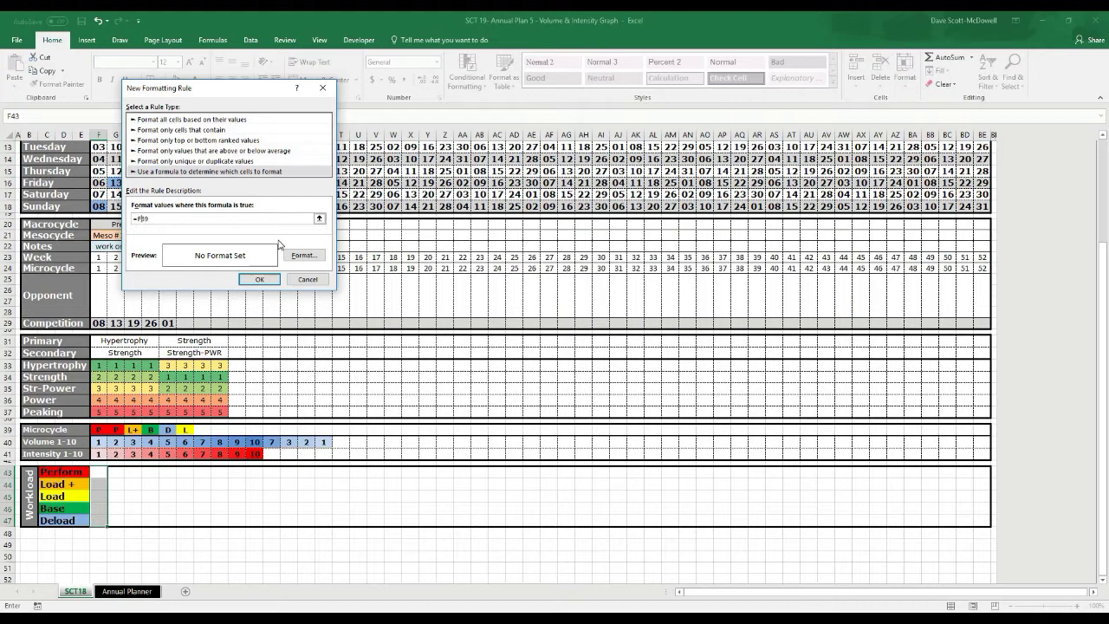
key("BackSpace")
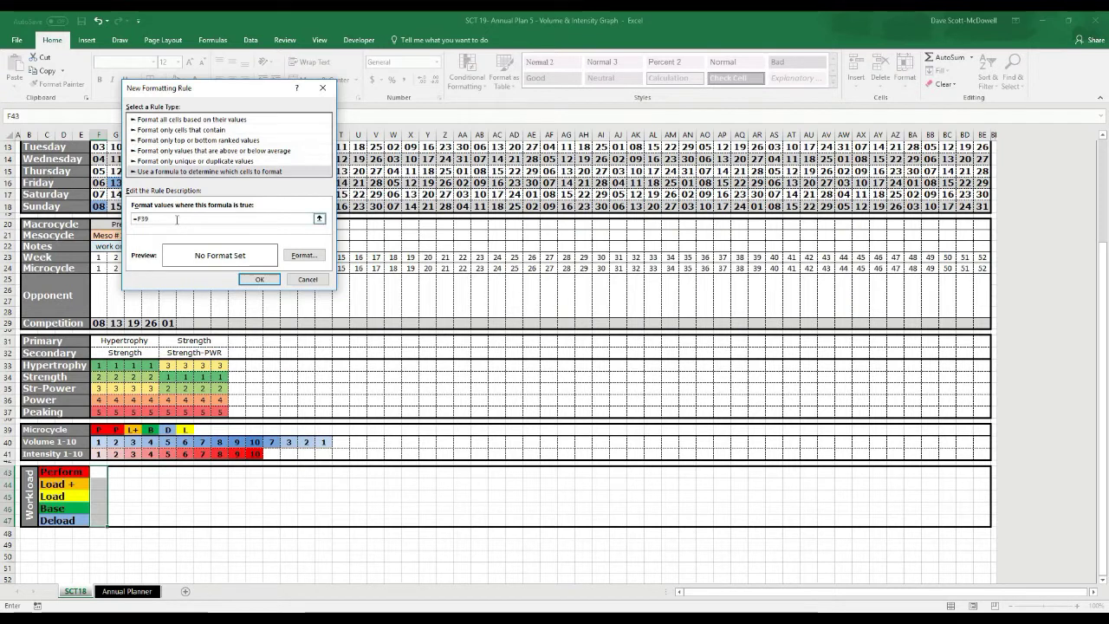
type("=\"P")
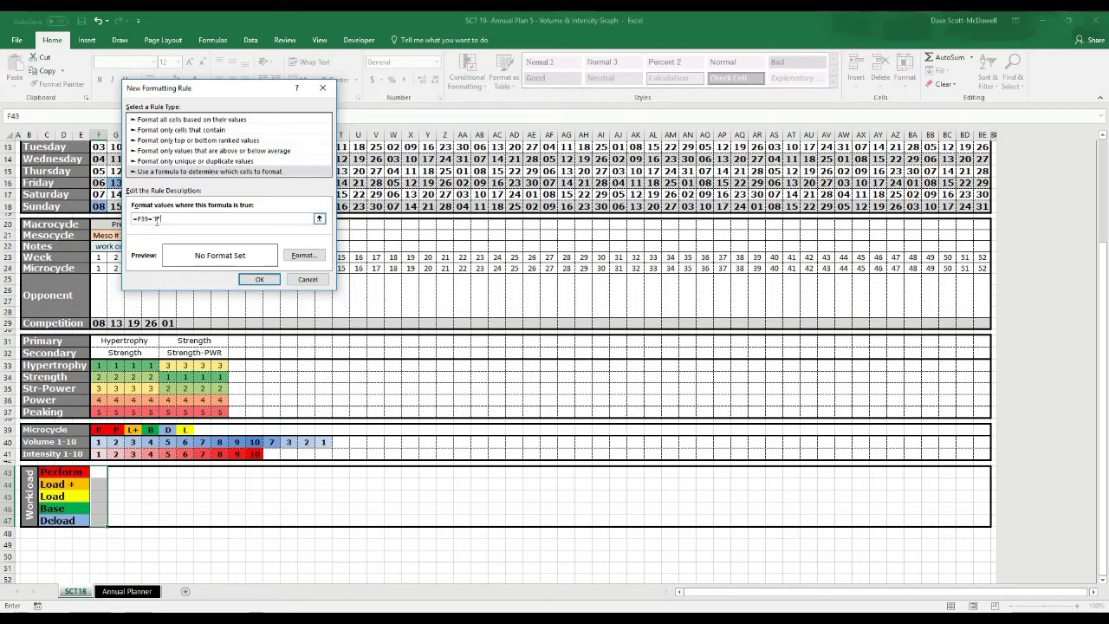
left_click(300, 255)
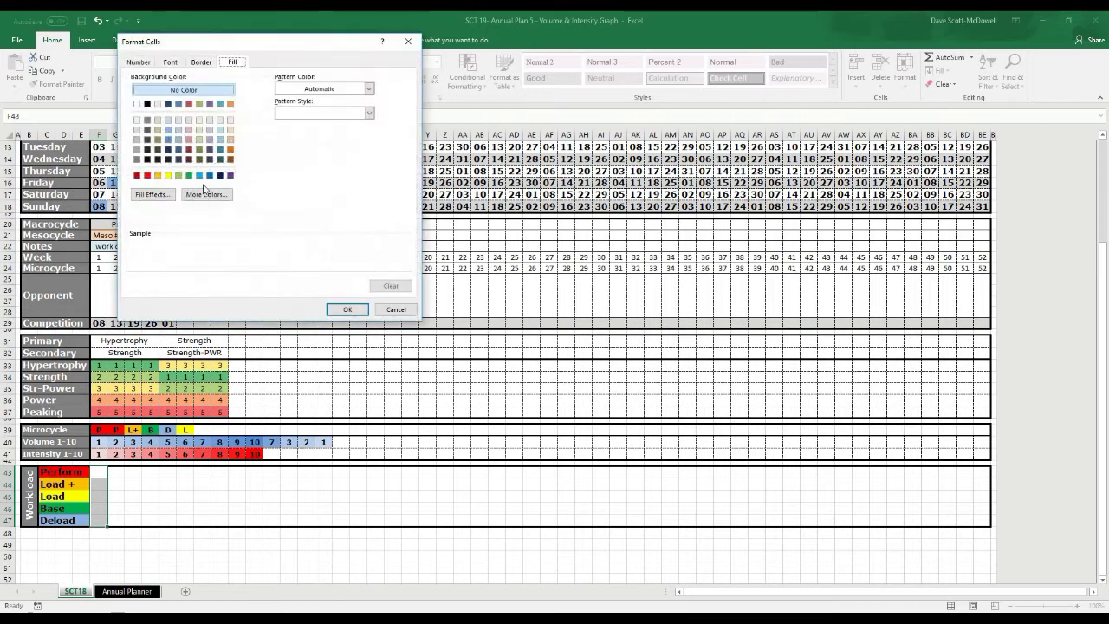
left_click(149, 177)
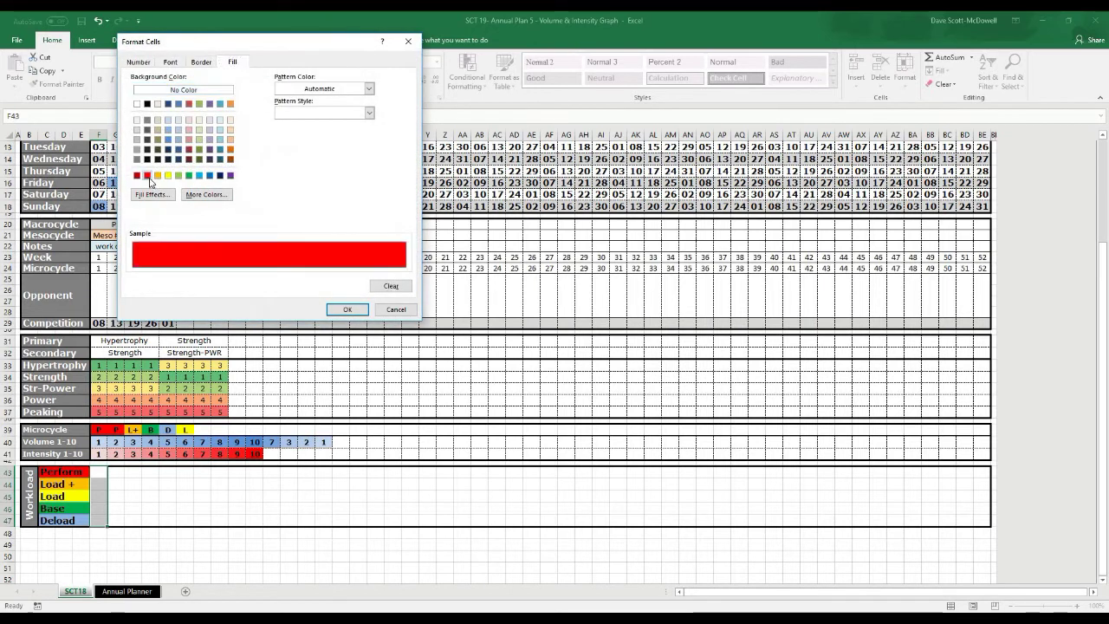
left_click(345, 311)
left_click(260, 279)
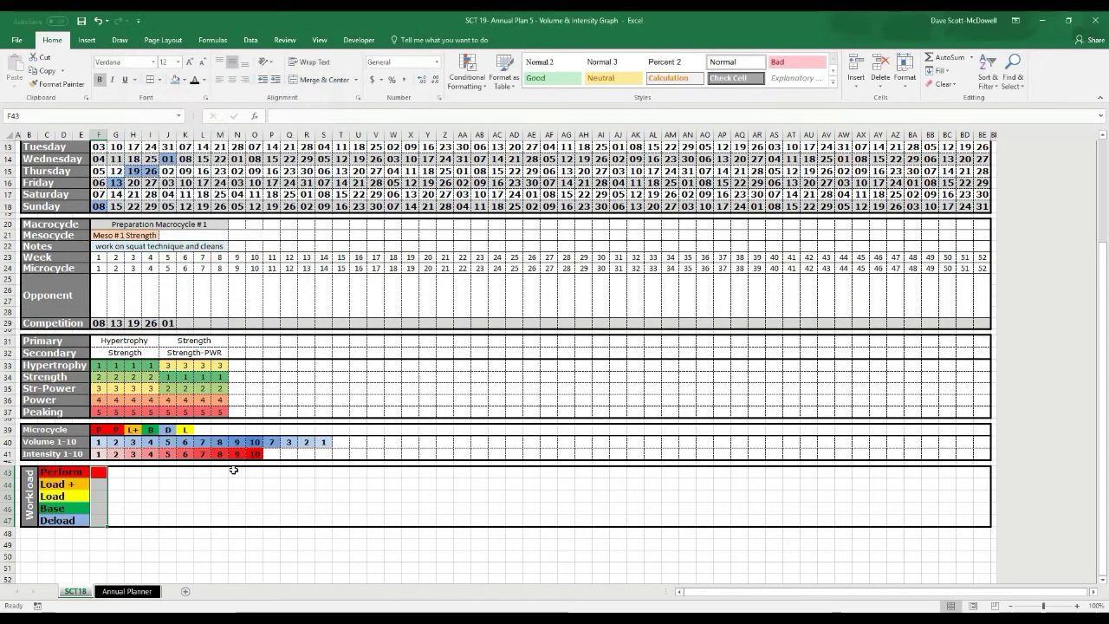
Check the result, where only F43 turns red, and reselect F43:F47
left_click(99, 484)
left_click(99, 472)
left_click(114, 495)
left_click(100, 475)
left_click_drag(99, 472, 98, 520)
left_click(467, 71)
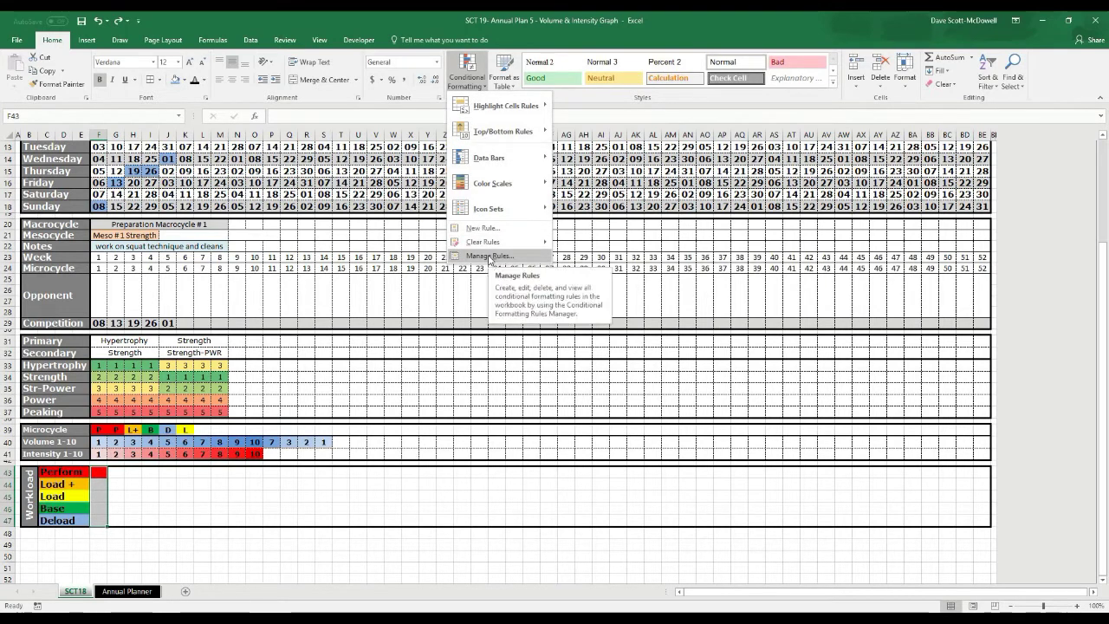
Edit the P rule's formula to =F$39="P" in Manage Rules and apply it
left_click(490, 257)
double_click(88, 173)
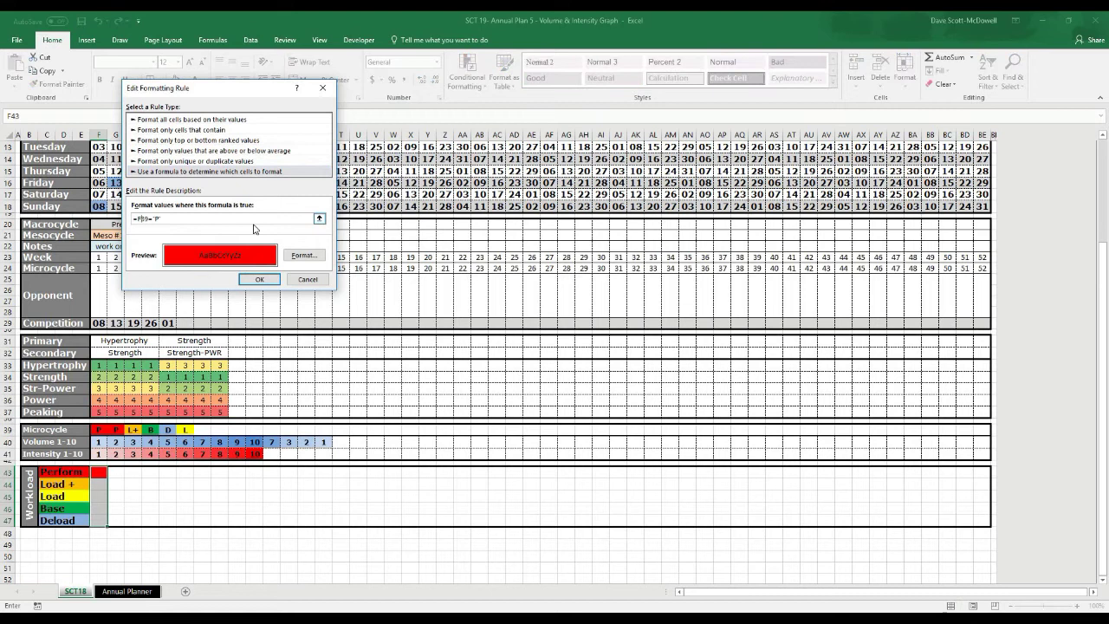
left_click(259, 279)
left_click(382, 261)
left_click(287, 259)
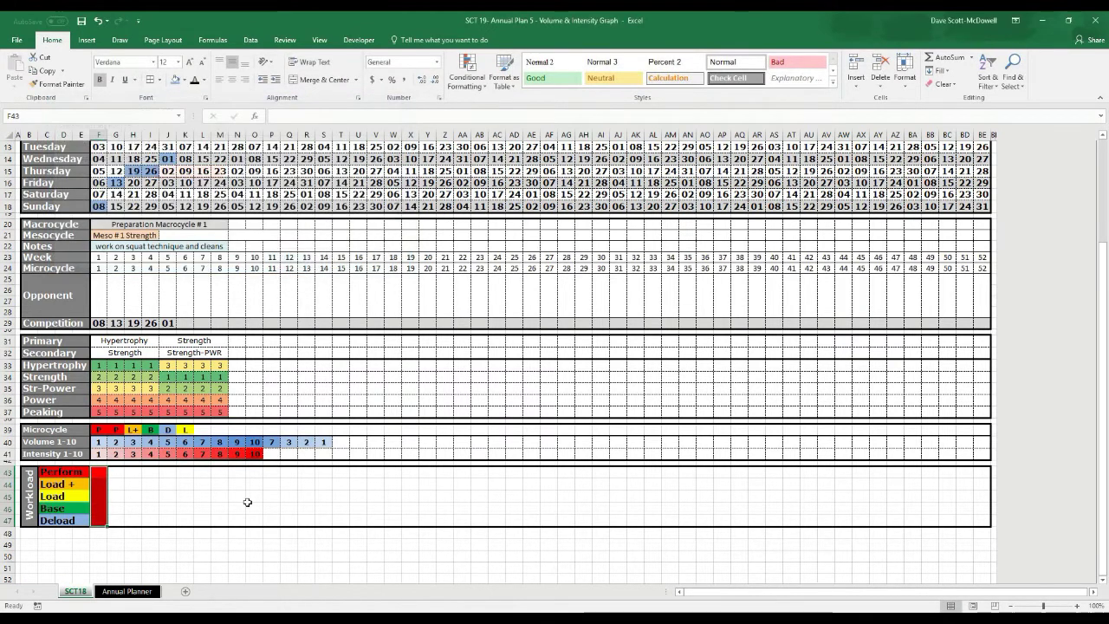
Verify the whole column turns red under P, then select workload cells F44:F47
left_click(208, 529)
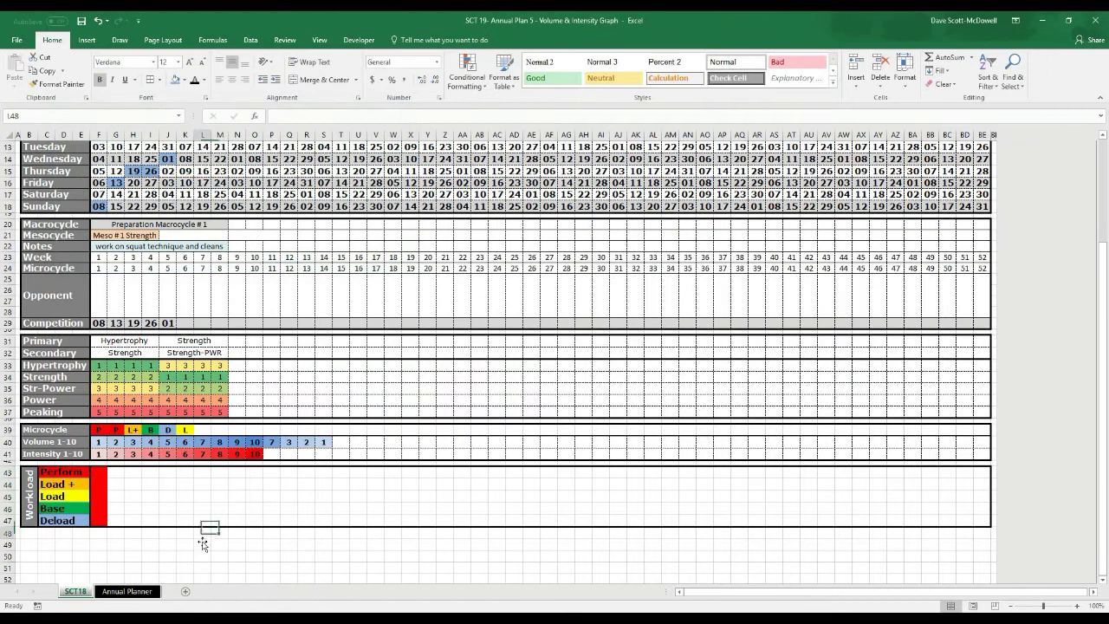
left_click(98, 430)
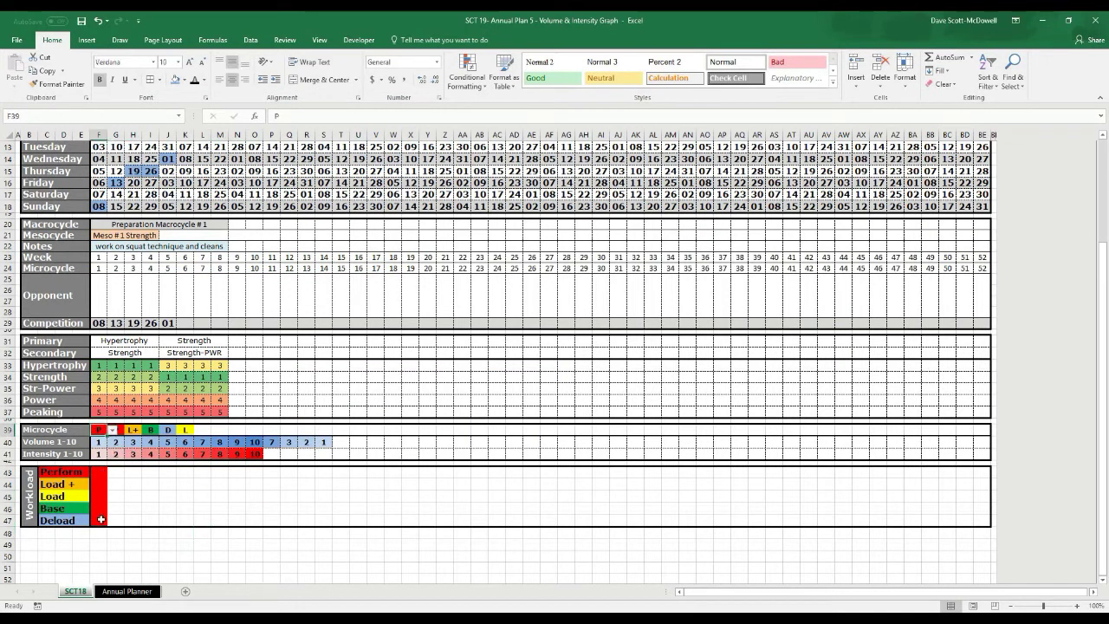
left_click(153, 507)
left_click(131, 508)
left_click(102, 482)
left_click_drag(102, 516, 102, 520)
left_click(466, 69)
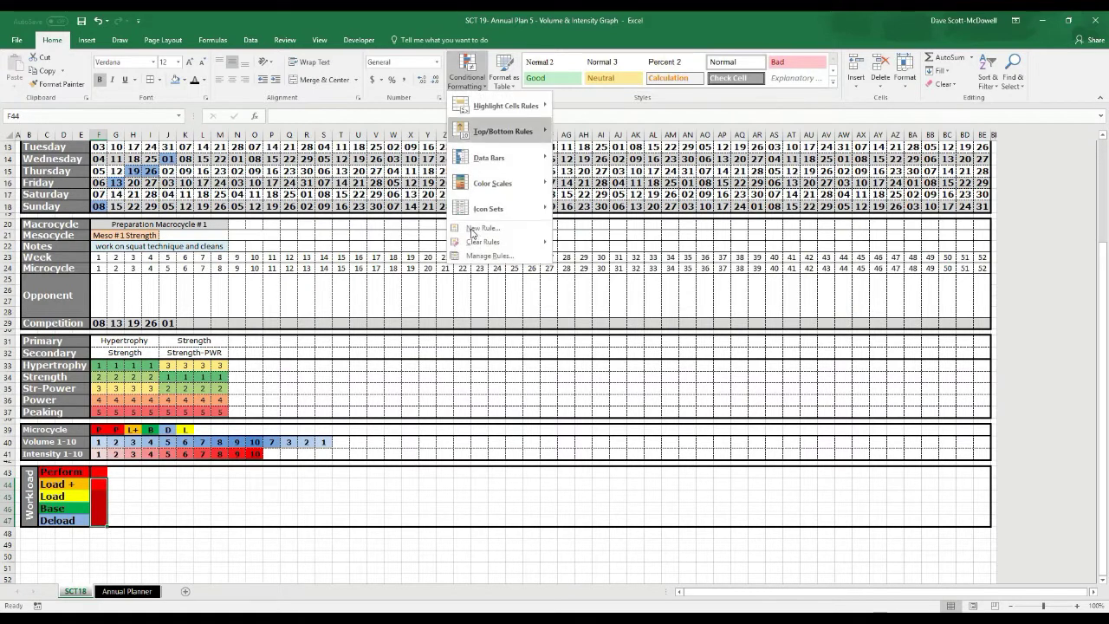
Create a new formula rule =F$39="L+" for the workload cells
left_click(459, 227)
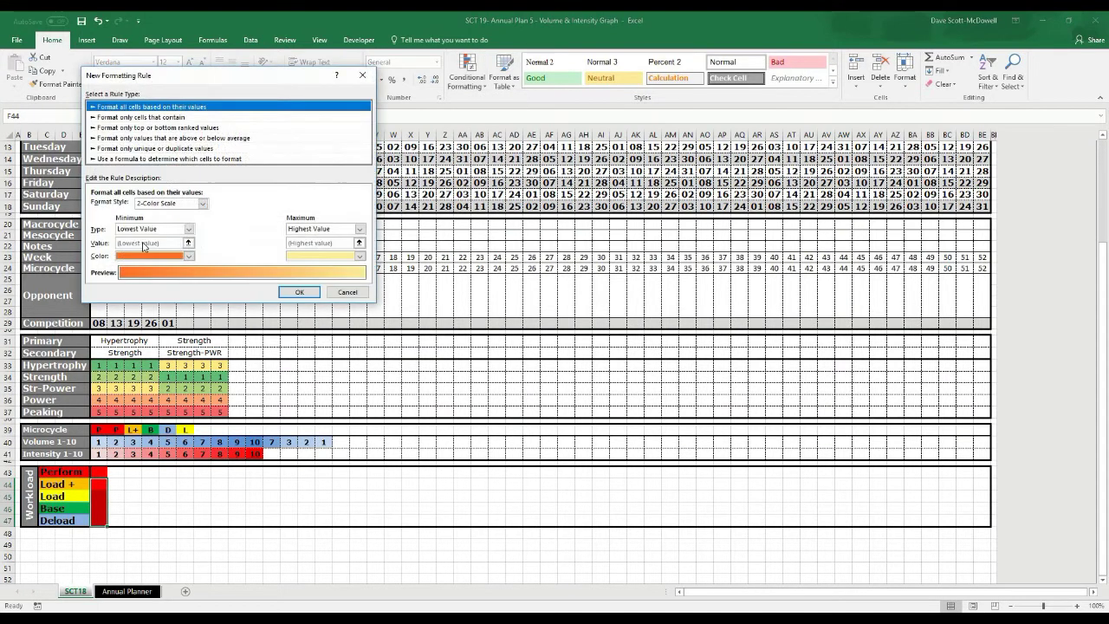
left_click(204, 160)
left_click(126, 207)
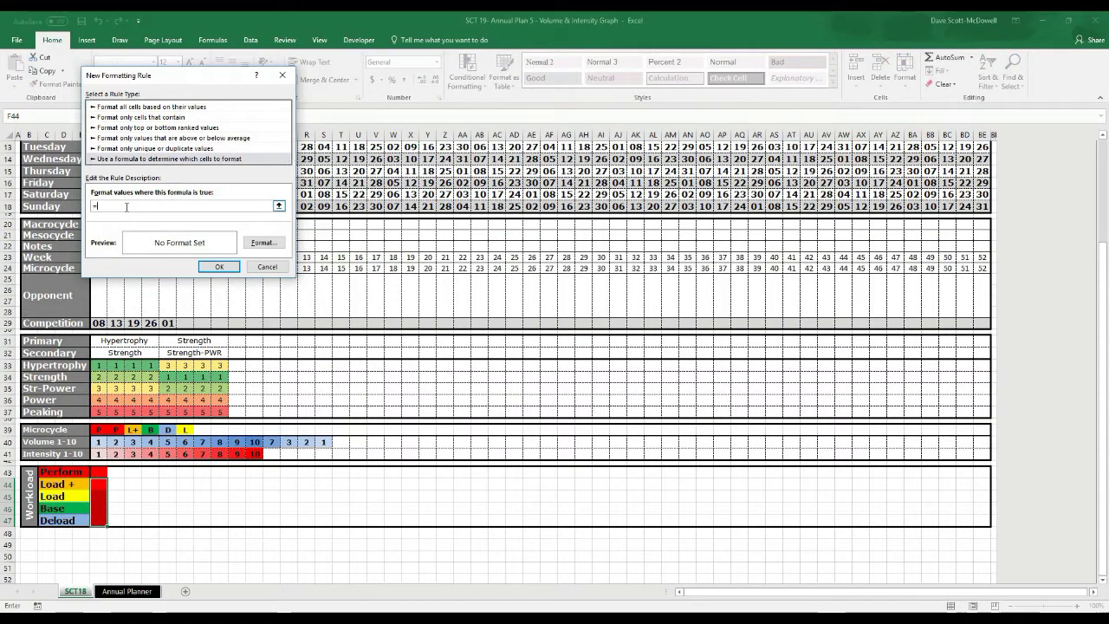
type("=")
left_click(95, 431)
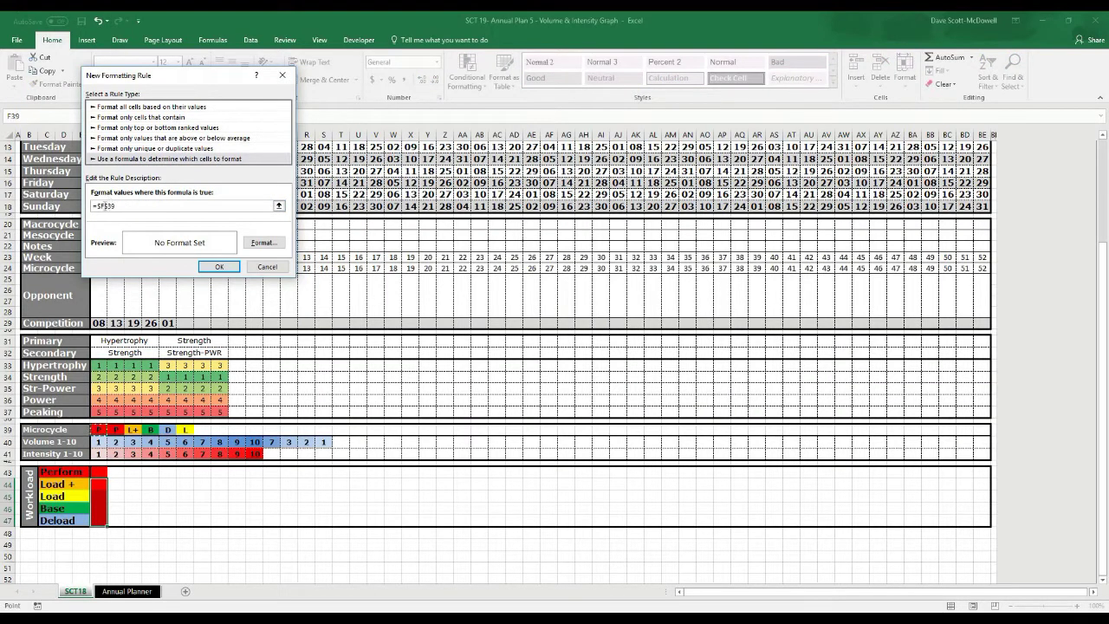
key("Delete")
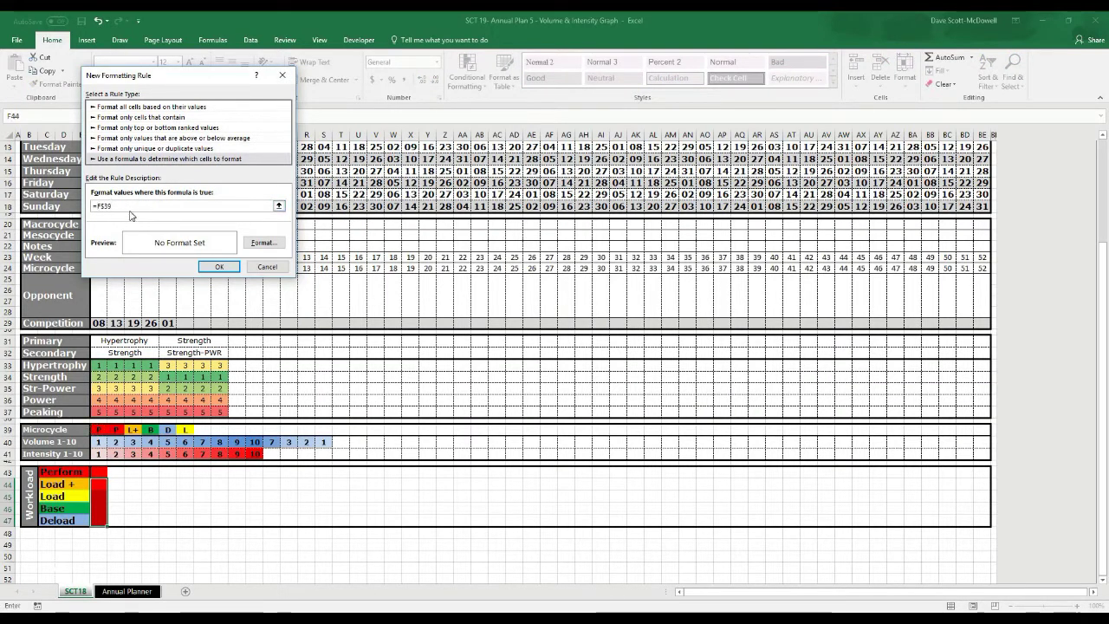
left_click(123, 206)
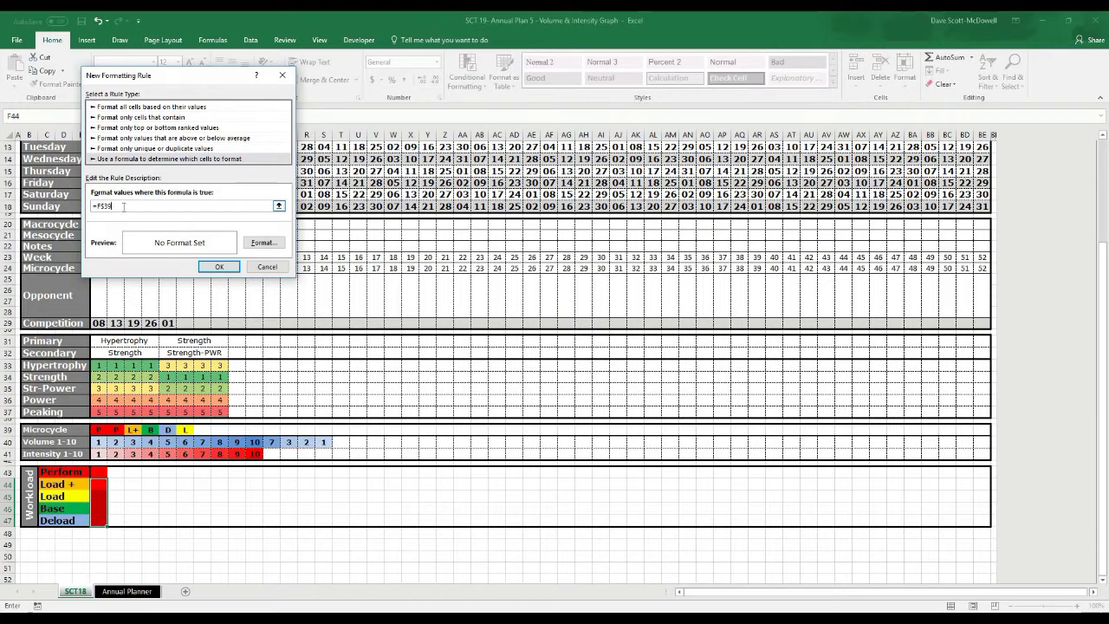
type("=\"L+")
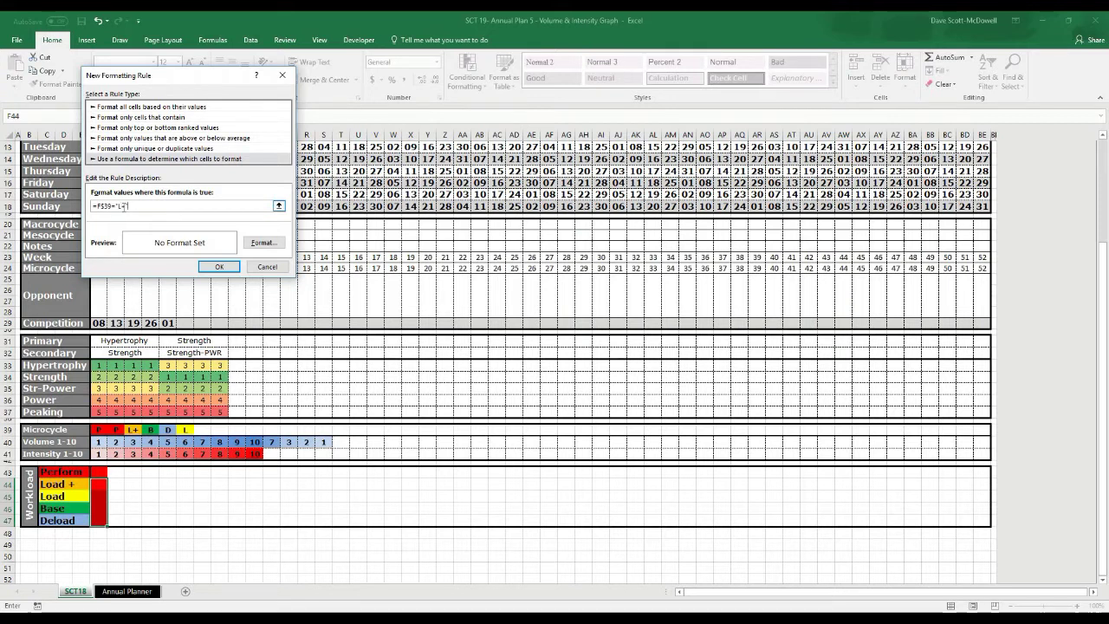
Give the L+ rule an orange fill and save it
left_click(263, 242)
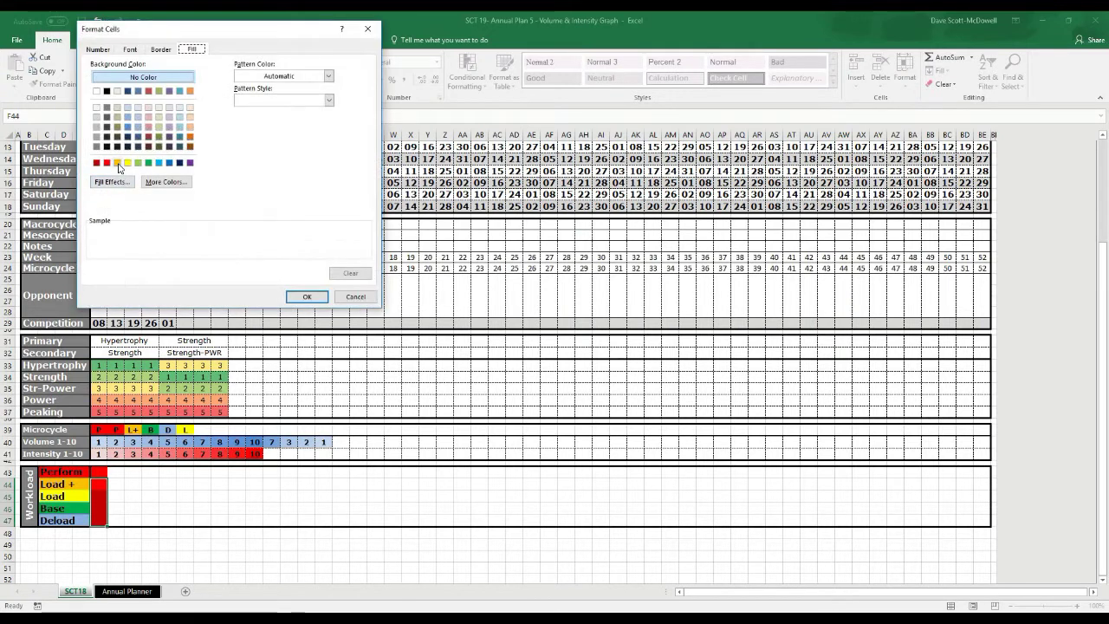
left_click(117, 162)
left_click(306, 296)
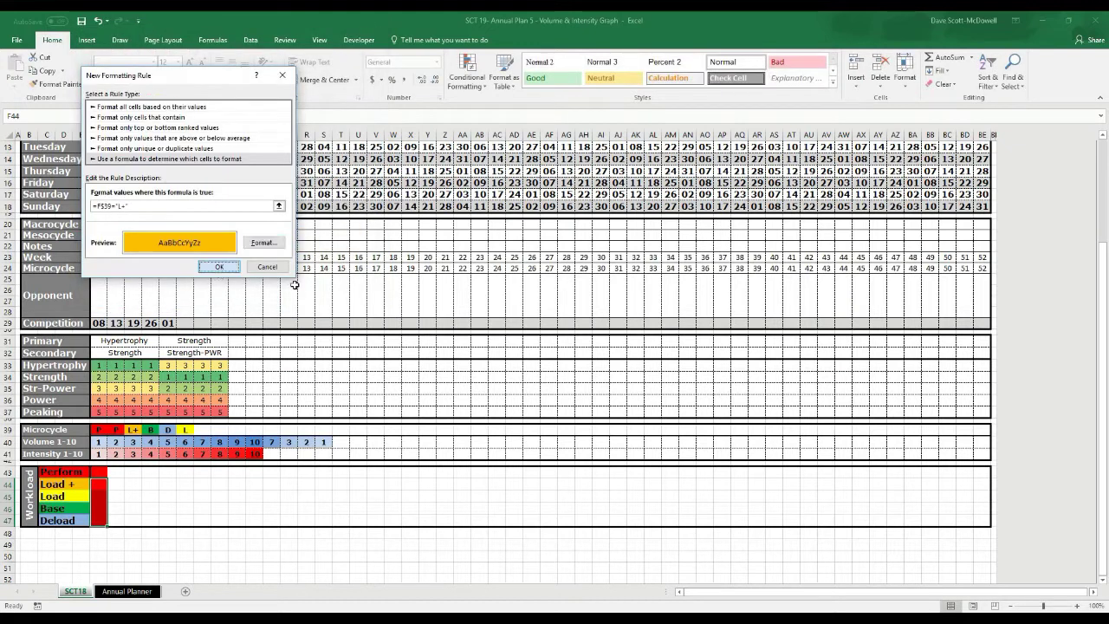
left_click(219, 266)
Set F39 to L+ to test the orange rule, then select F45:F47
left_click(98, 430)
left_click(112, 429)
left_click(108, 447)
left_click_drag(98, 496, 102, 520)
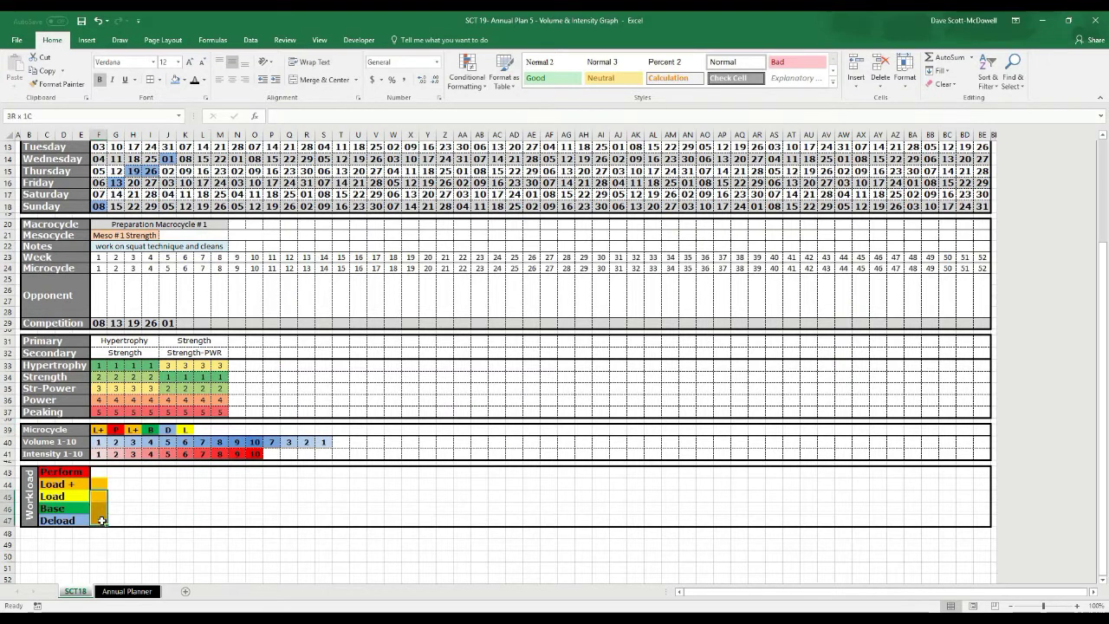
left_click(461, 90)
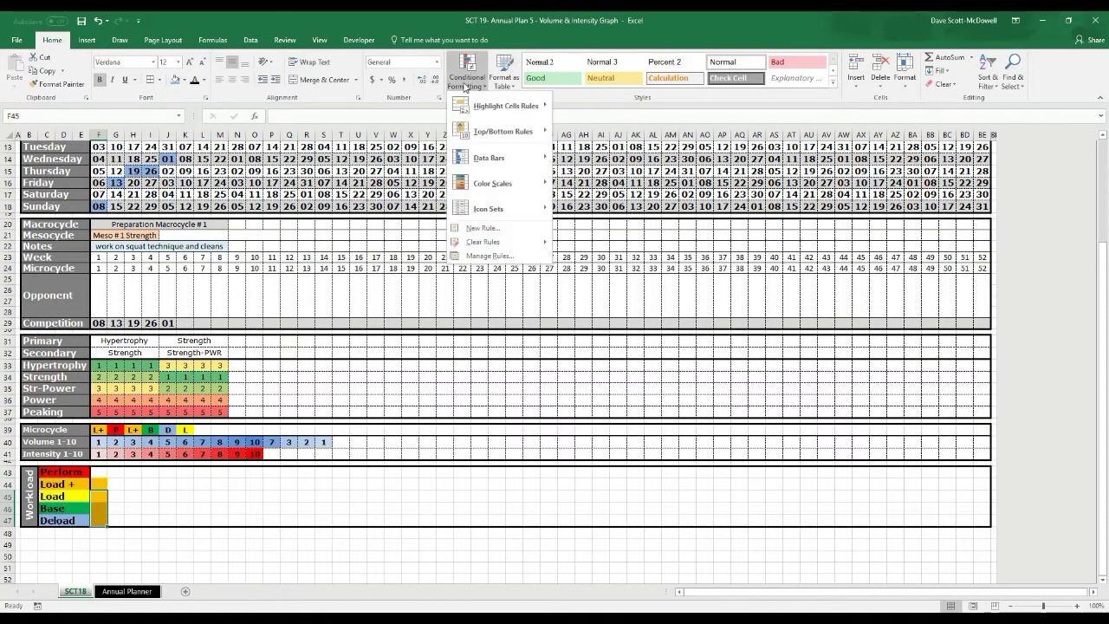
Create a new formula rule =F$39="L" for workload cells F45:F47
left_click(483, 228)
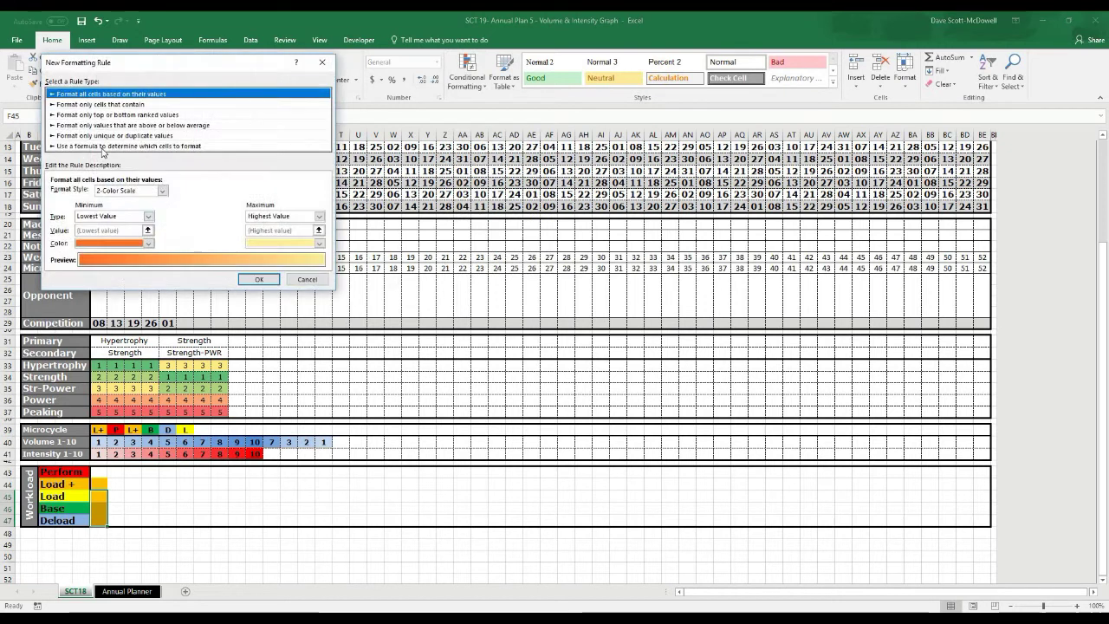
left_click(102, 146)
left_click(185, 192)
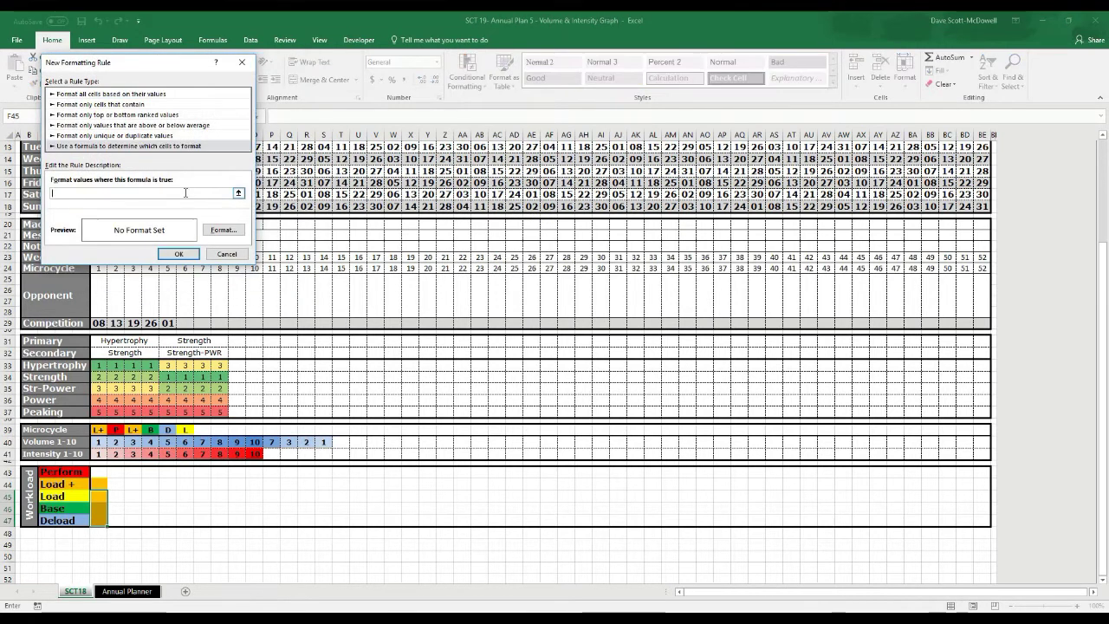
left_click(99, 429)
key("F4")
key("F4")
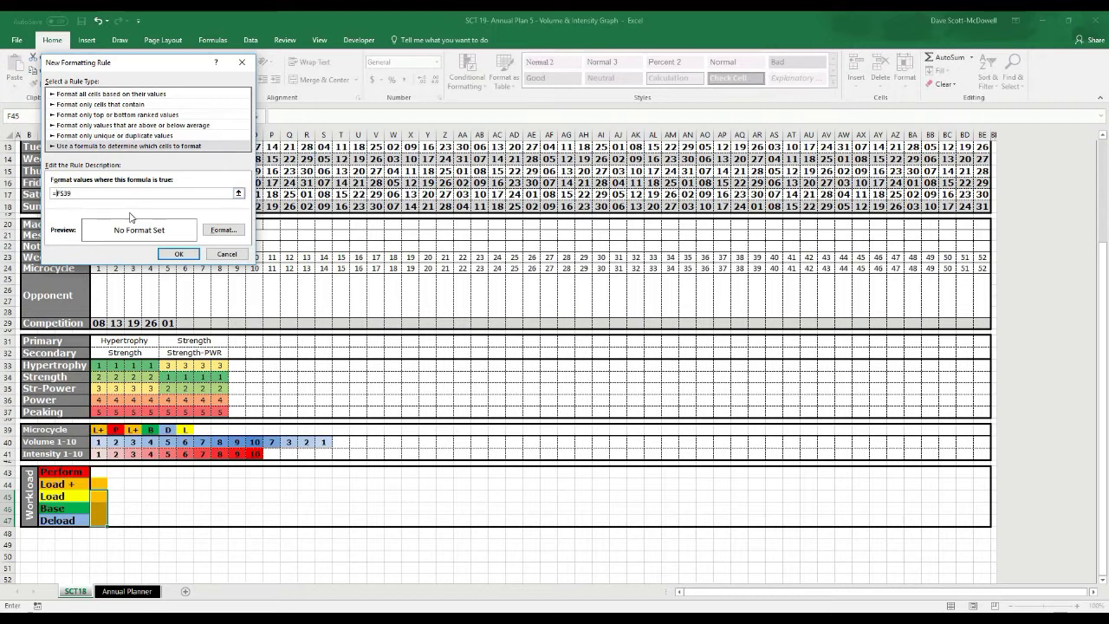
type("=\"L")
Give the L rule a yellow fill, save it, and select F46:F47
left_click(224, 229)
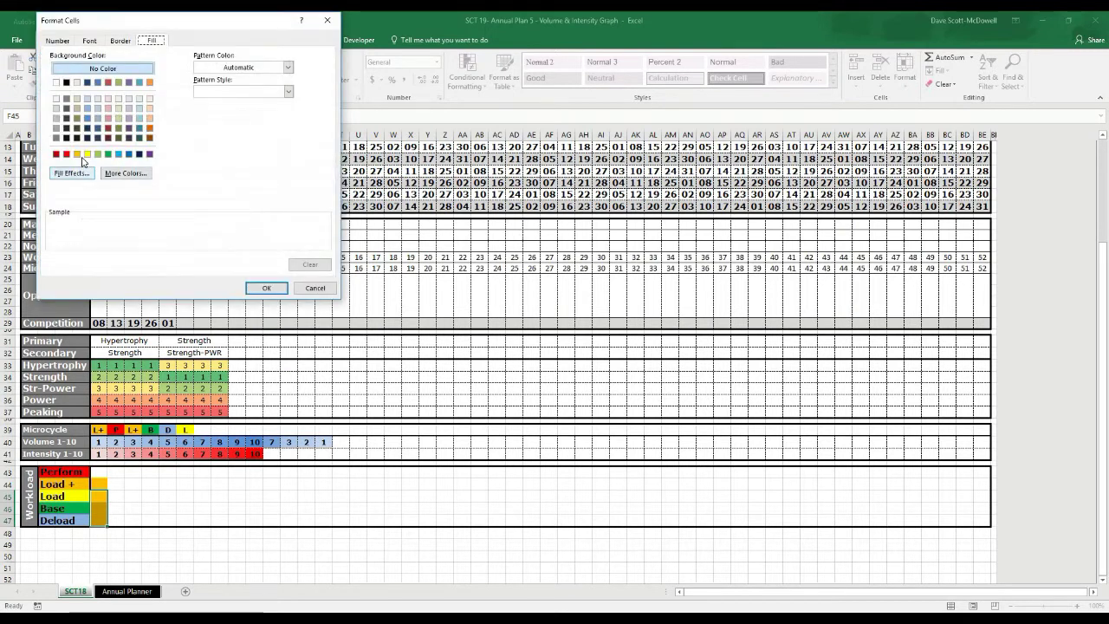
left_click(86, 154)
left_click(267, 287)
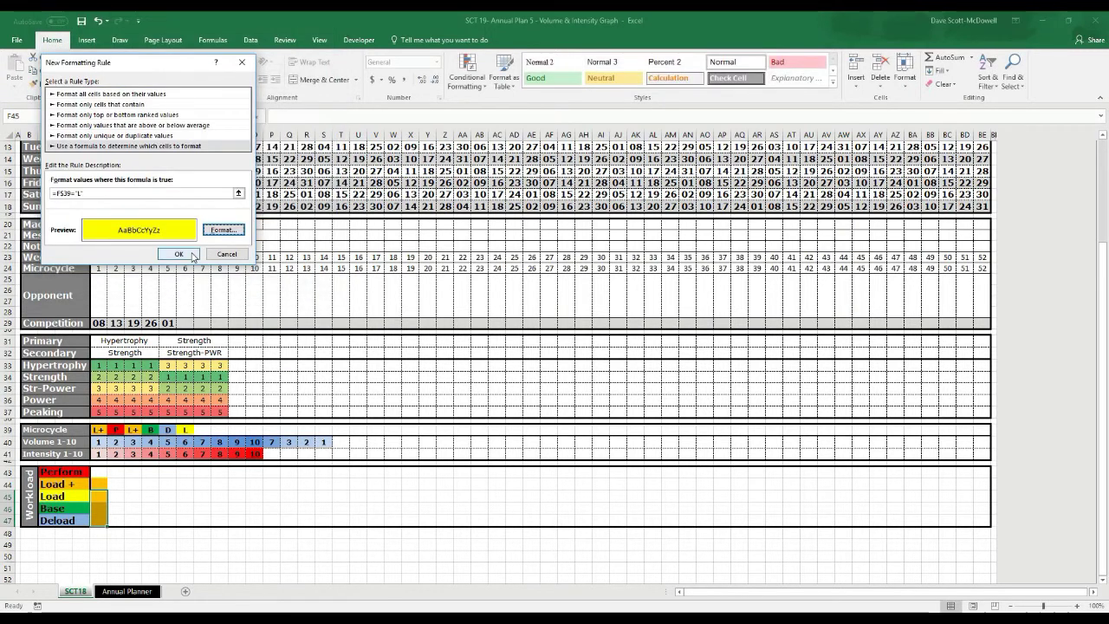
left_click(193, 255)
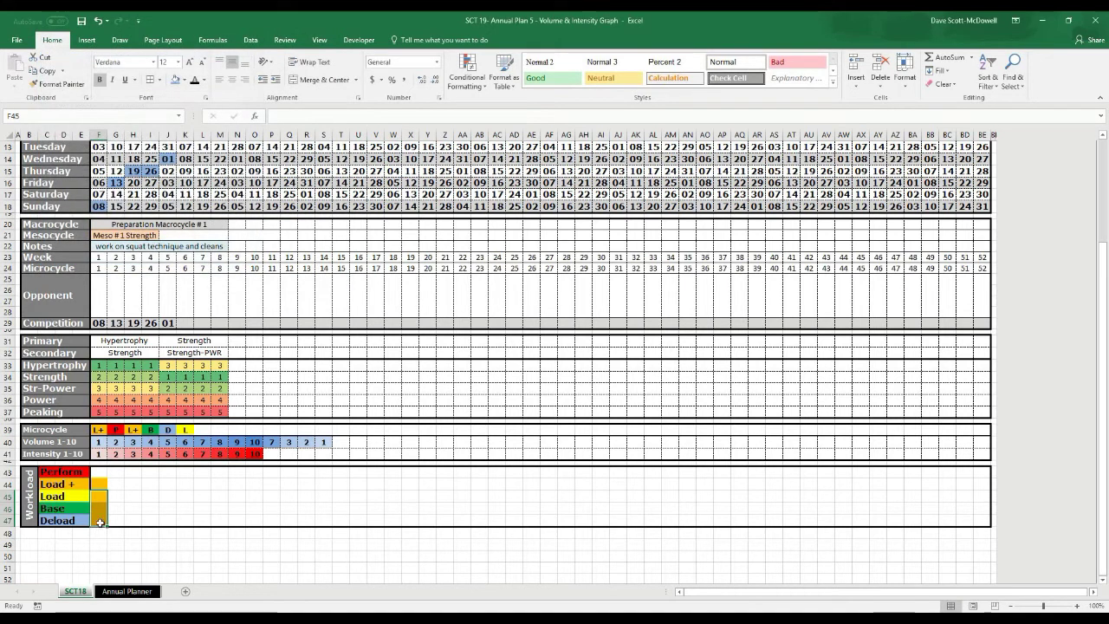
left_click_drag(101, 511, 100, 518)
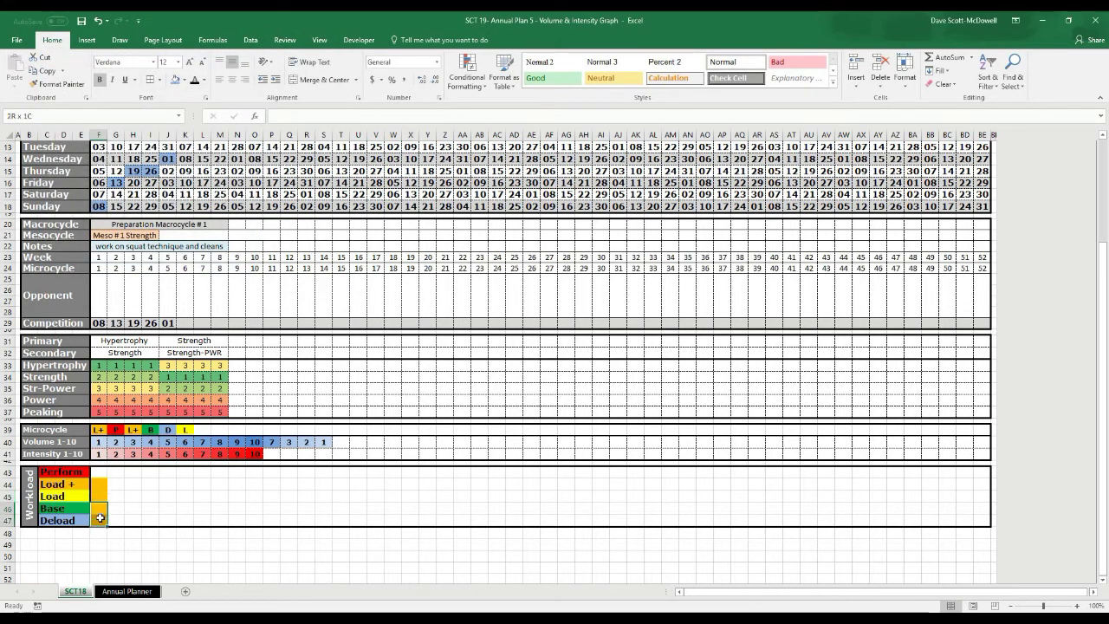
left_click(466, 79)
Create a new formula rule =F$39="B" for workload cells F46:F47
left_click(489, 312)
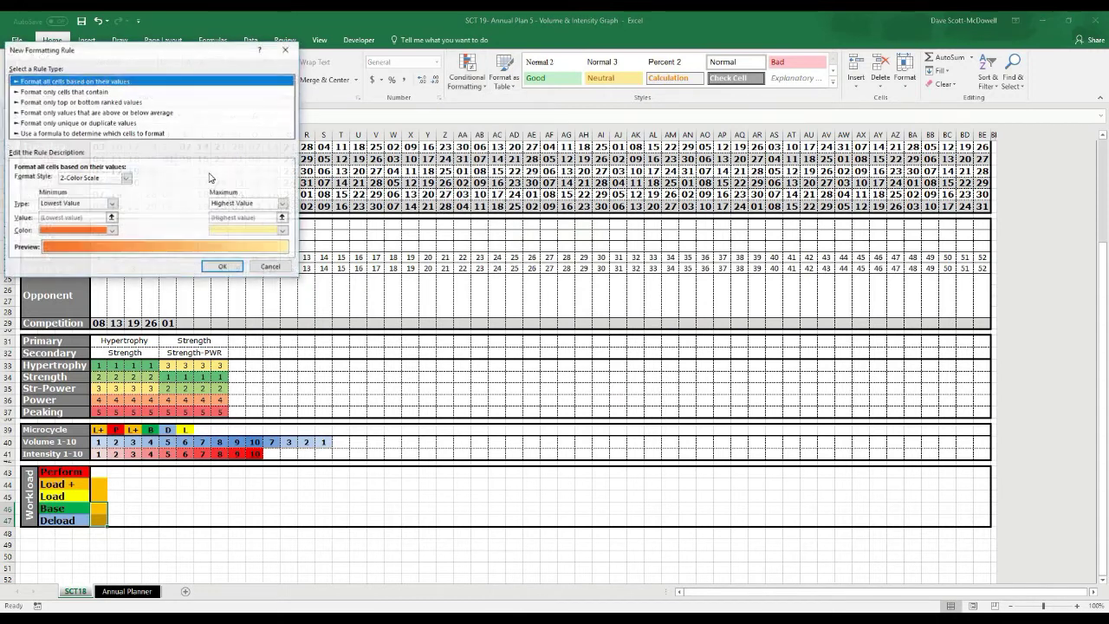
left_click(94, 133)
left_click(109, 181)
type("=")
left_click(96, 430)
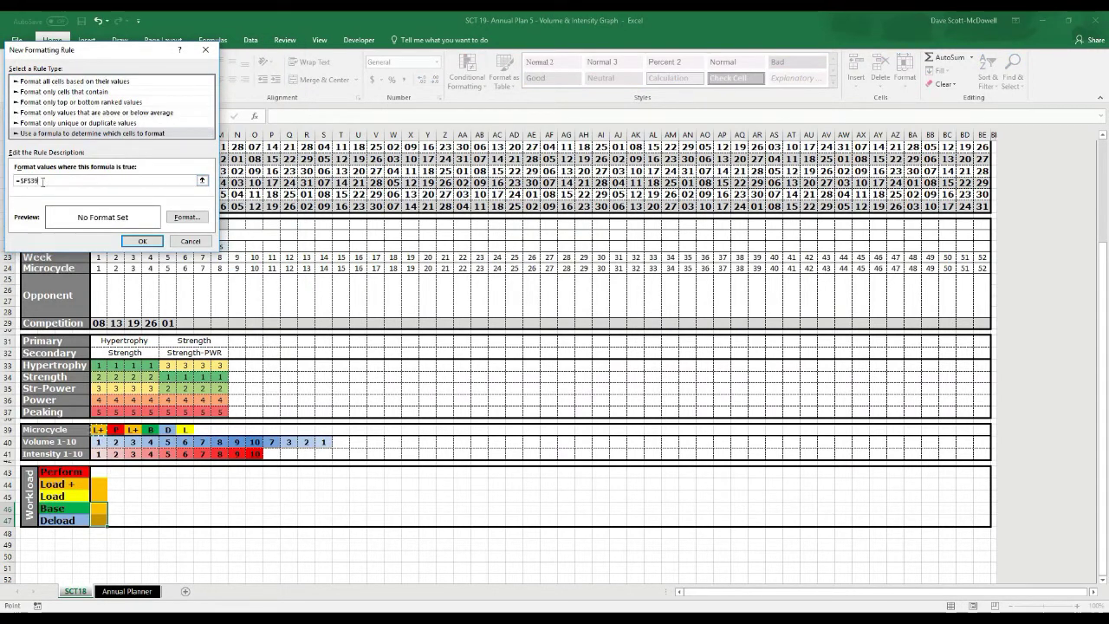
left_click(22, 180)
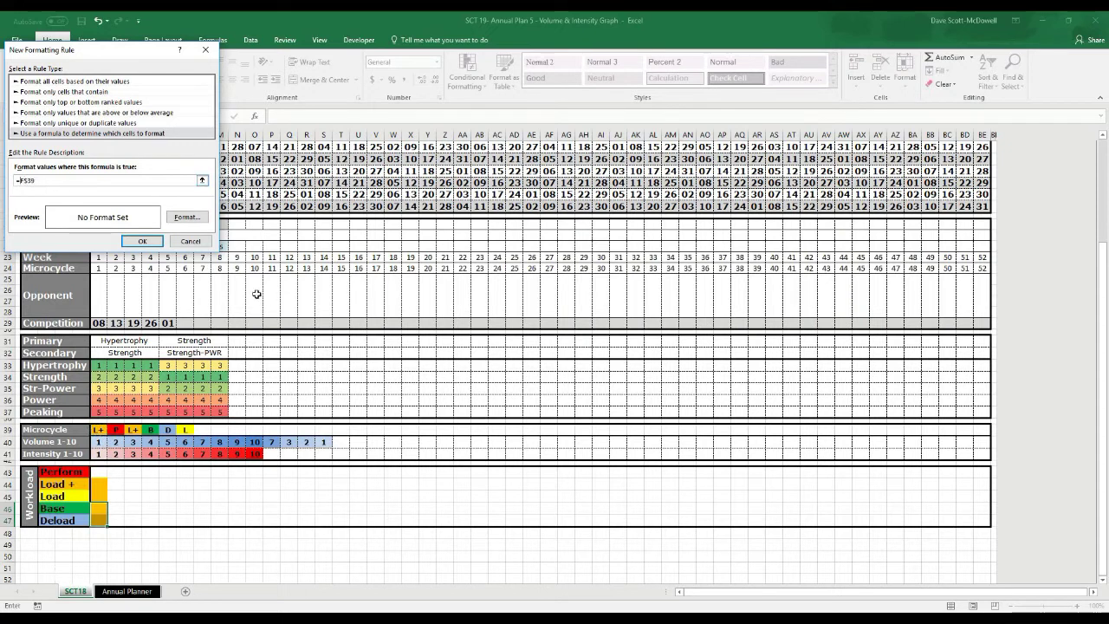
type("=1")
Give the B rule a green fill, save it, and select F47
left_click(191, 218)
left_click(76, 154)
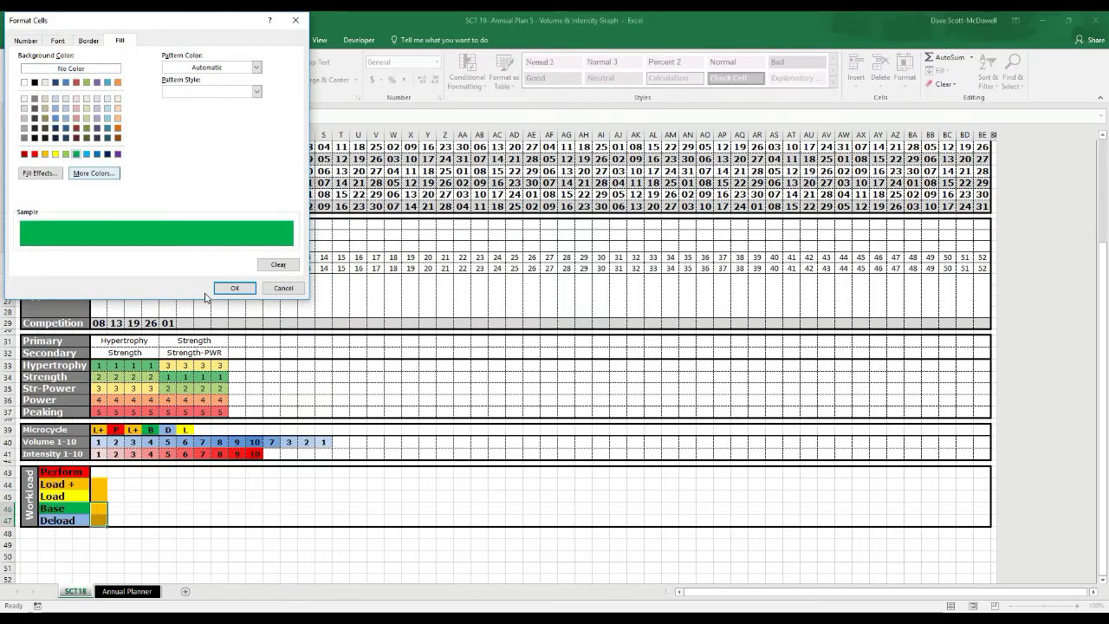
left_click(232, 288)
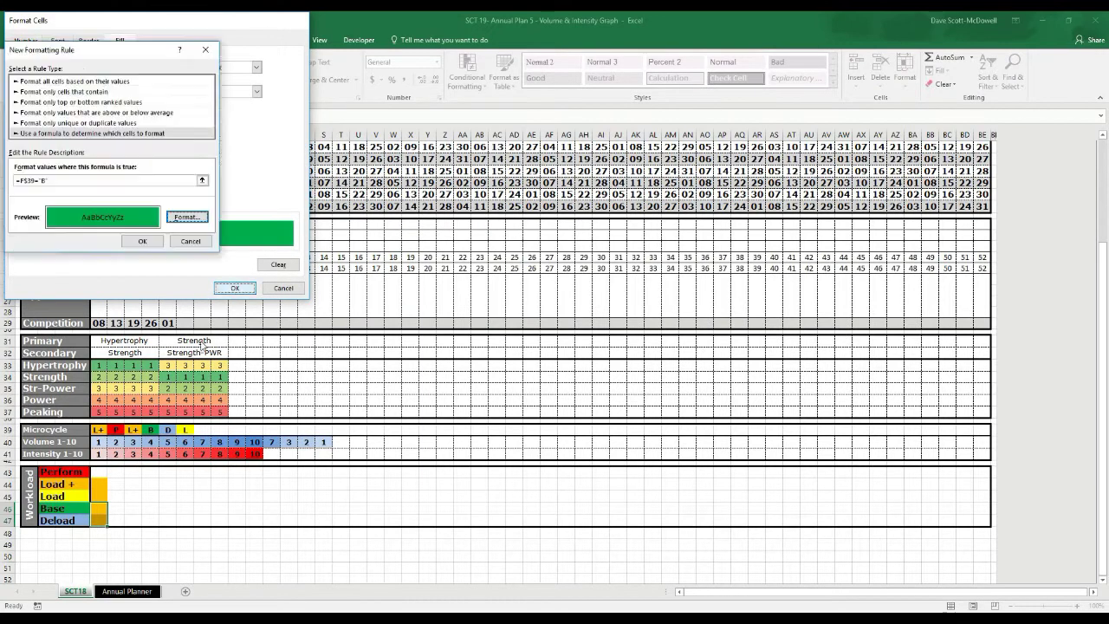
left_click(143, 241)
left_click(96, 519)
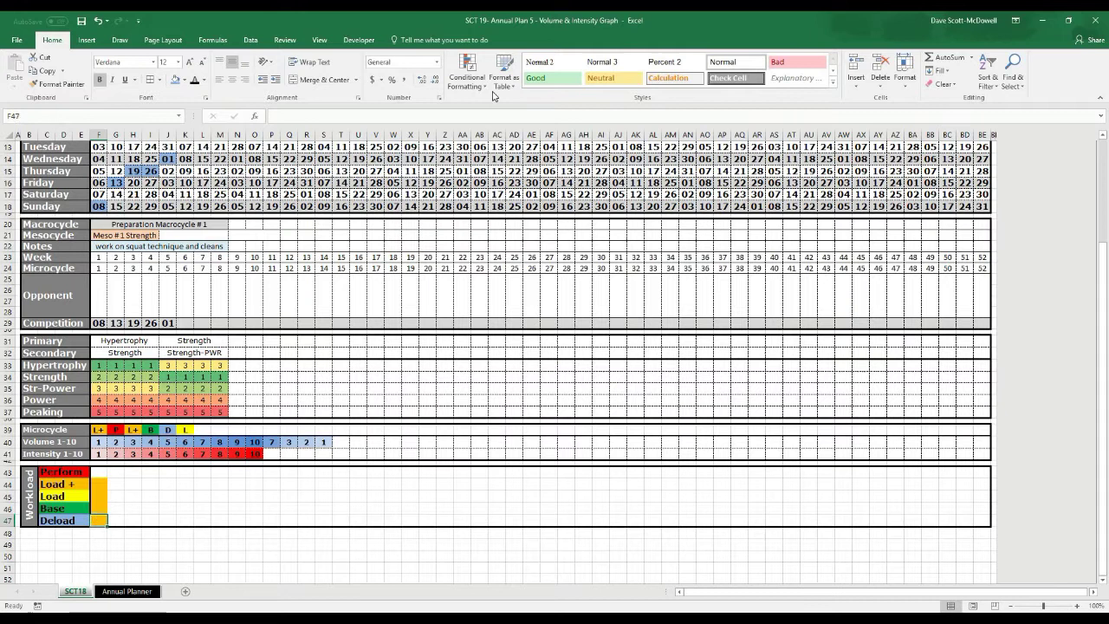
Start a new formula rule for F47 that references microcycle cell F39
left_click(456, 82)
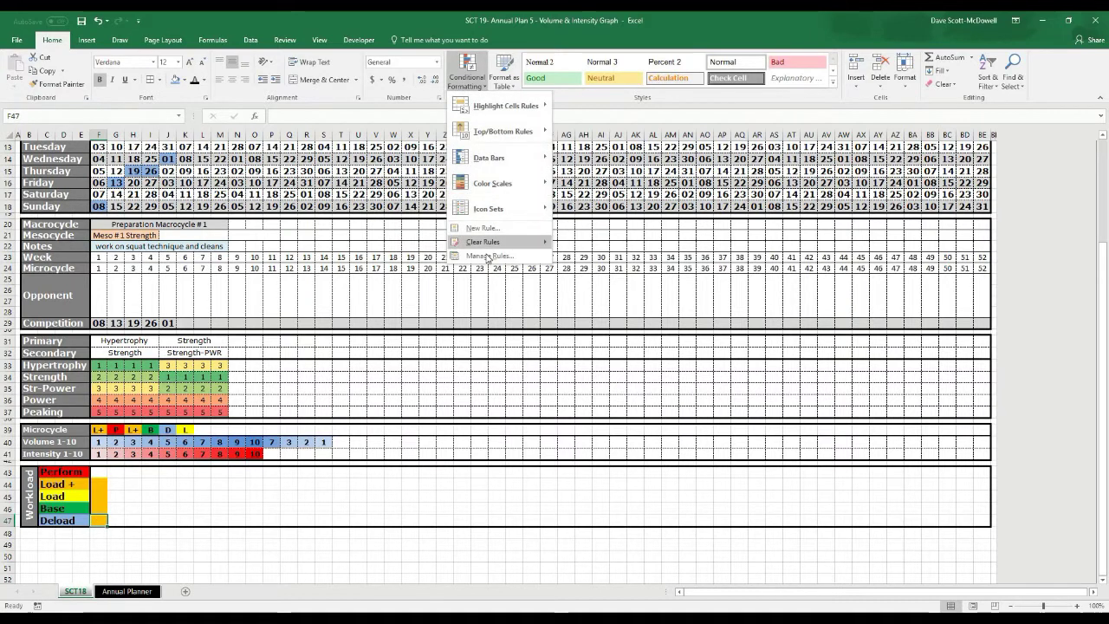
left_click(481, 228)
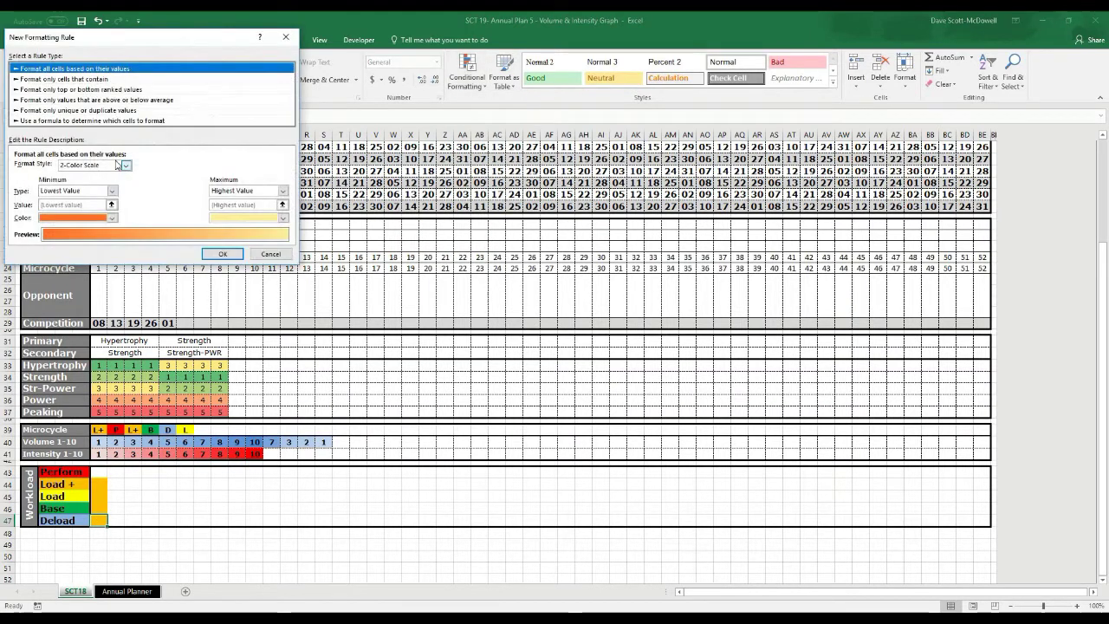
left_click(99, 120)
left_click(142, 169)
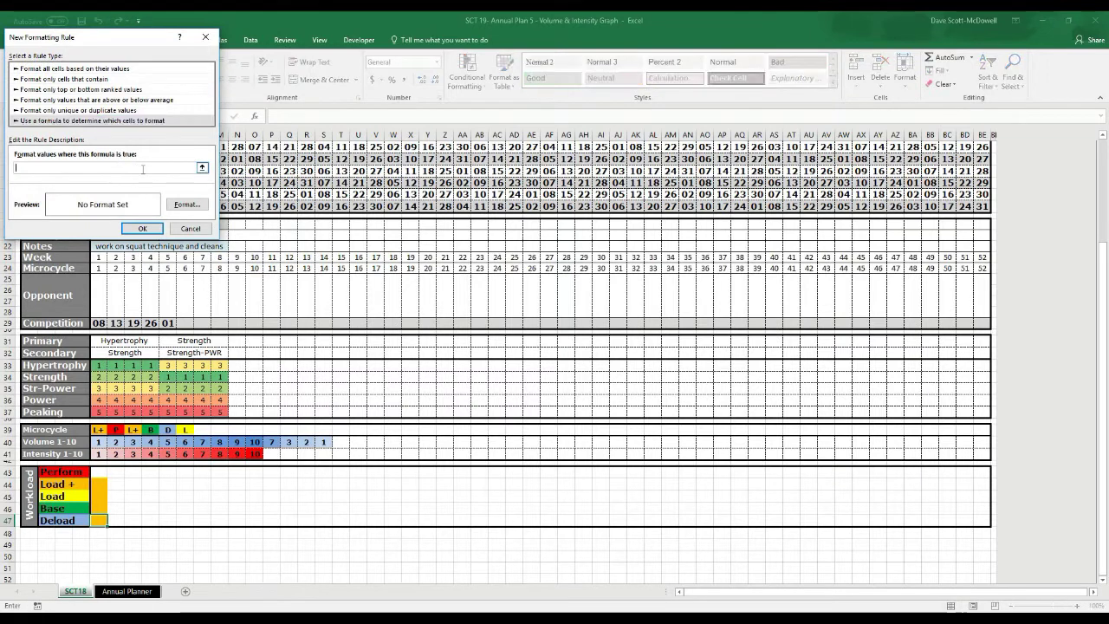
left_click(99, 430)
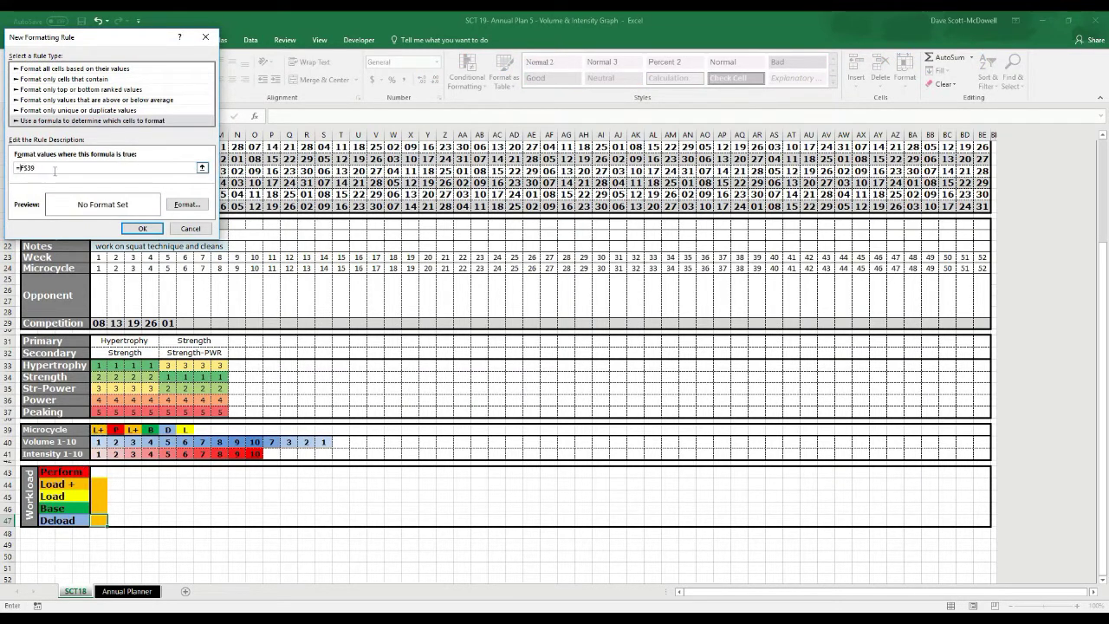
Give the rule a light blue fill, complete the formula =F$39="D", and save it
left_click(187, 205)
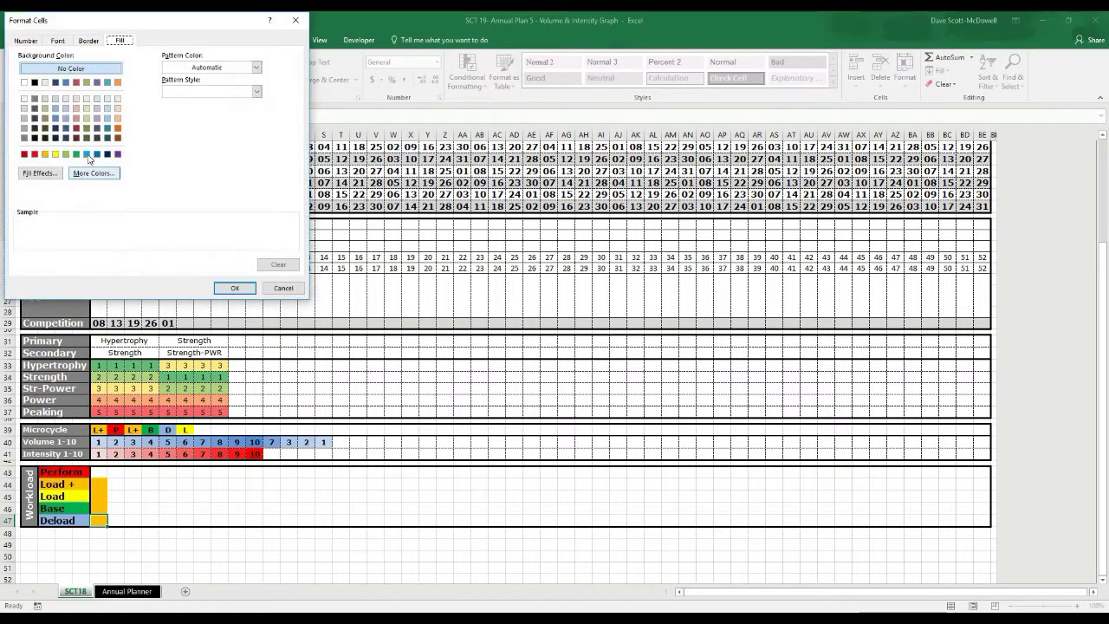
left_click(55, 108)
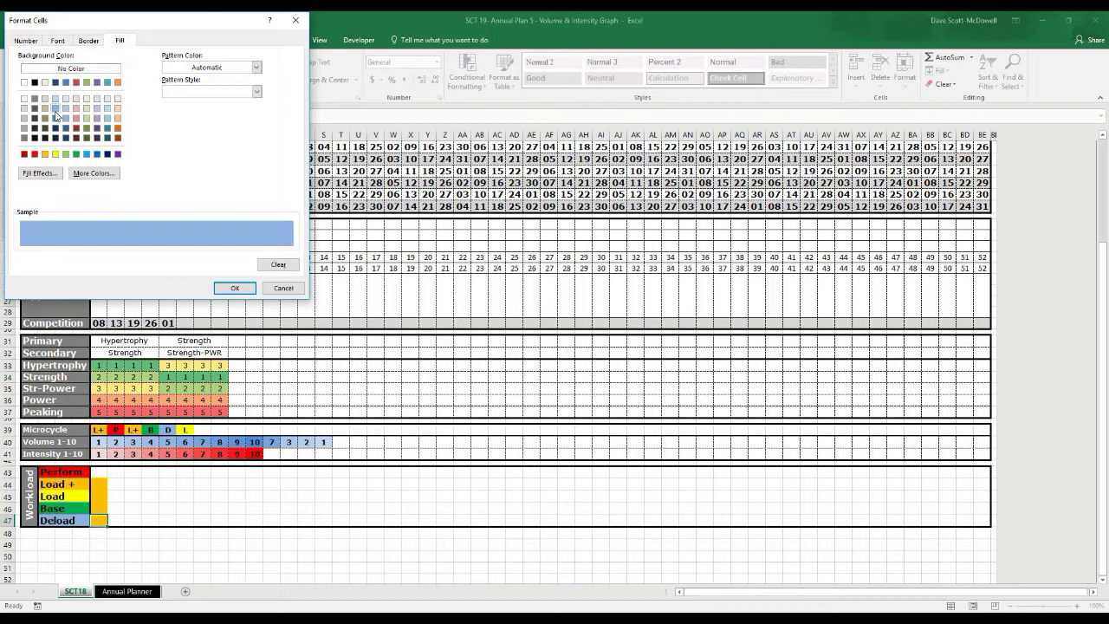
left_click(234, 288)
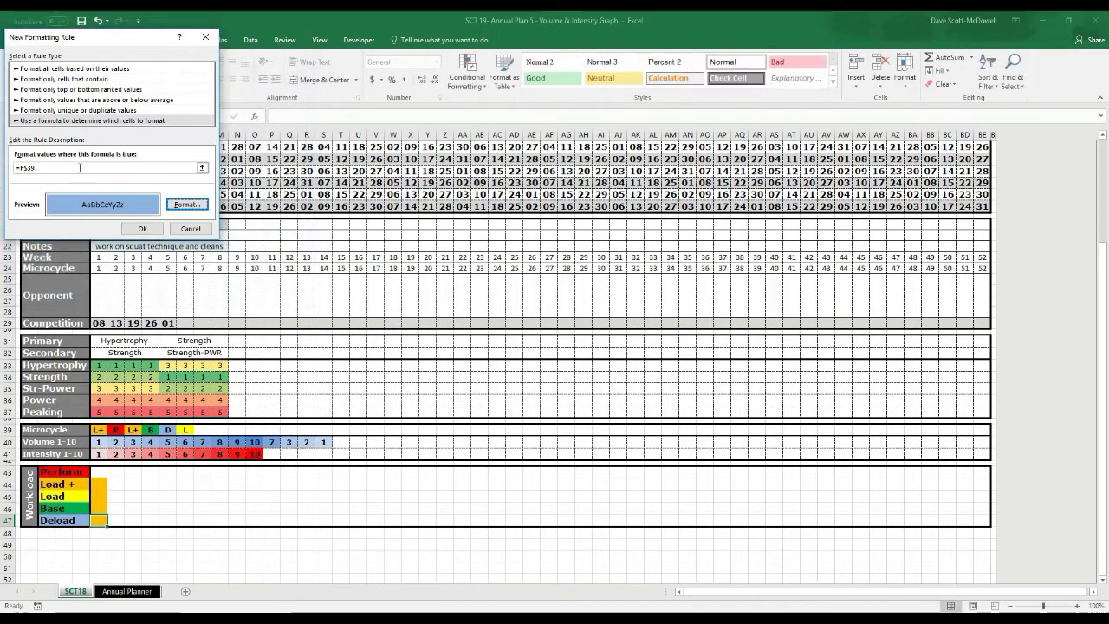
type("\"D\"")
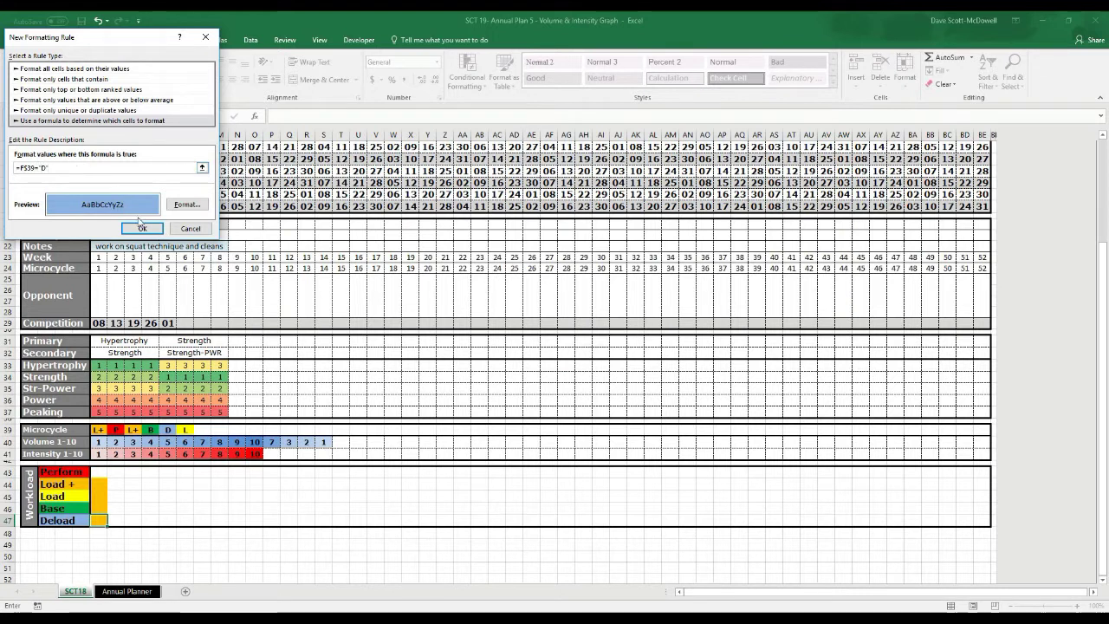
left_click(142, 228)
left_click(101, 430)
left_click(112, 430)
Test the colours by cycling F39 through P, L+, L, B and finally D
left_click(98, 440)
left_click(111, 429)
left_click(104, 447)
left_click(112, 429)
left_click(100, 453)
left_click(111, 430)
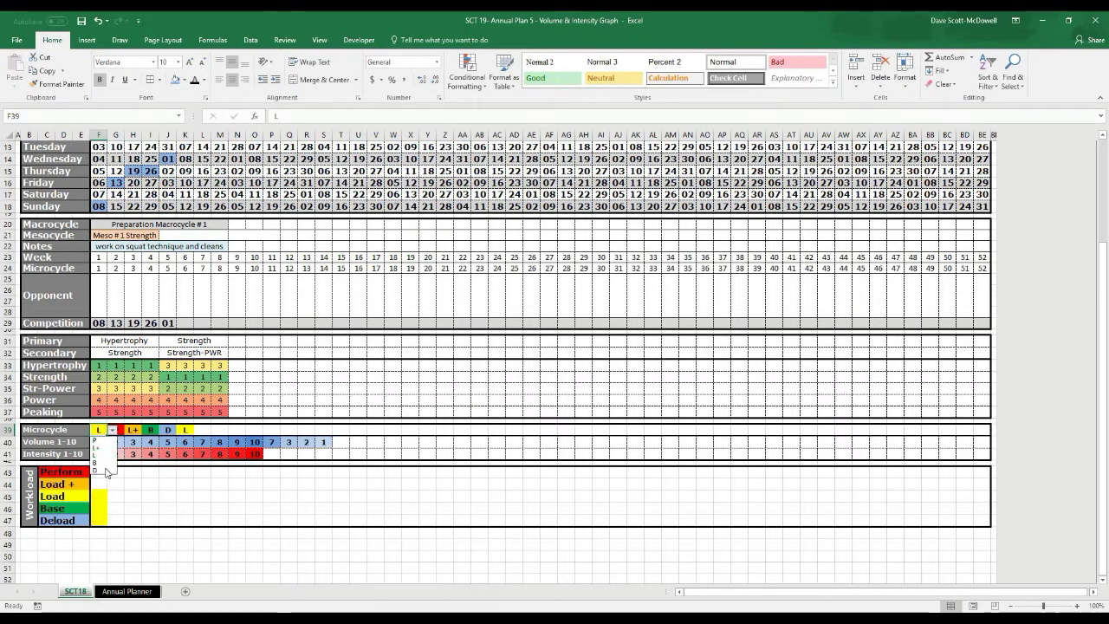
left_click(100, 462)
left_click(112, 430)
left_click(101, 470)
left_click(151, 497)
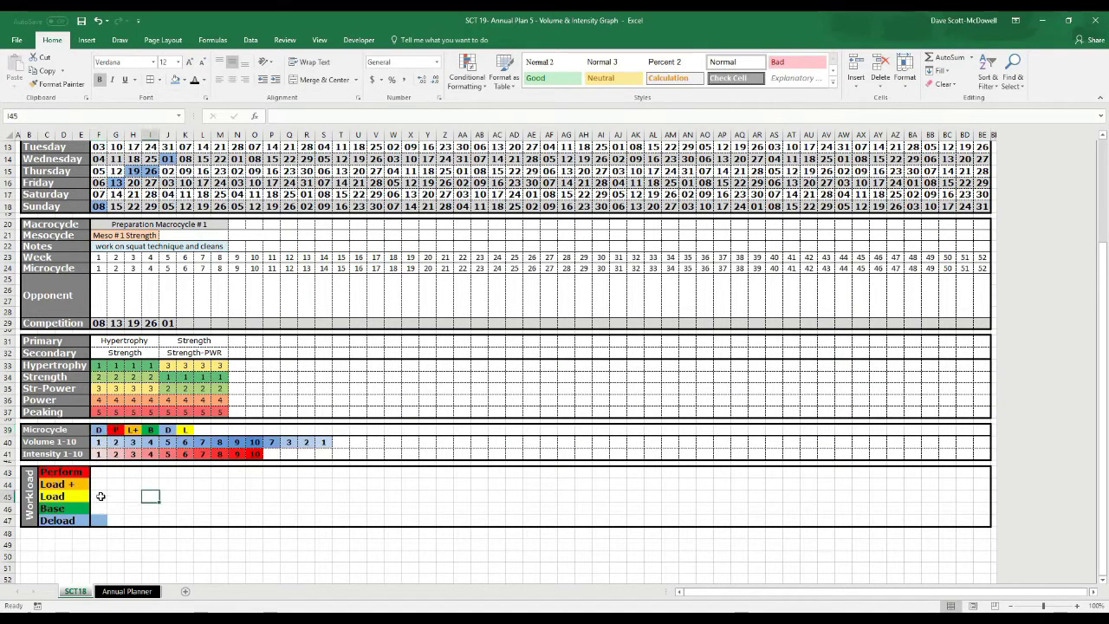
Fill the workload cells F43:F47 right across to column AS
left_click_drag(98, 520, 99, 472)
left_click_drag(108, 526, 921, 530)
left_click(497, 562)
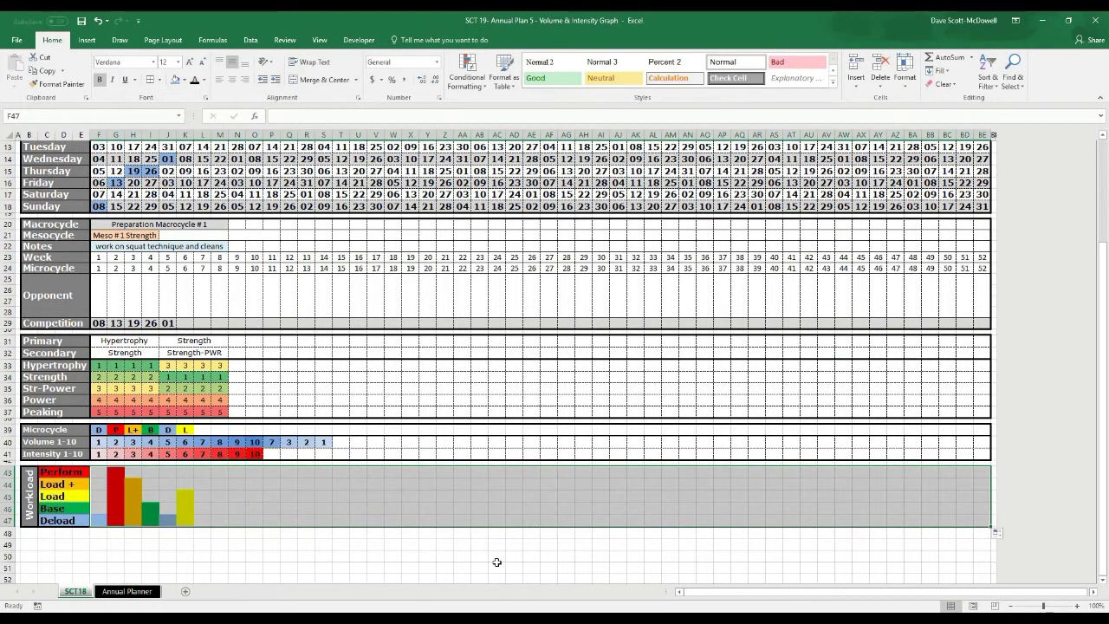
Add a right border to the Workload chart block via More Borders
left_click_drag(101, 474, 983, 520)
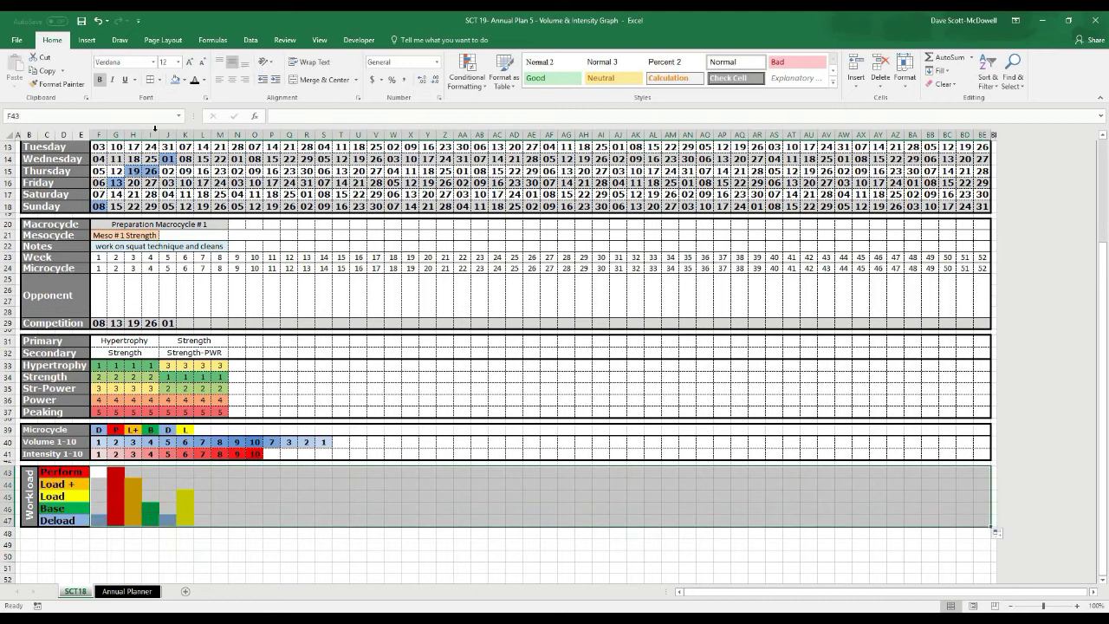
left_click(160, 80)
left_click(182, 371)
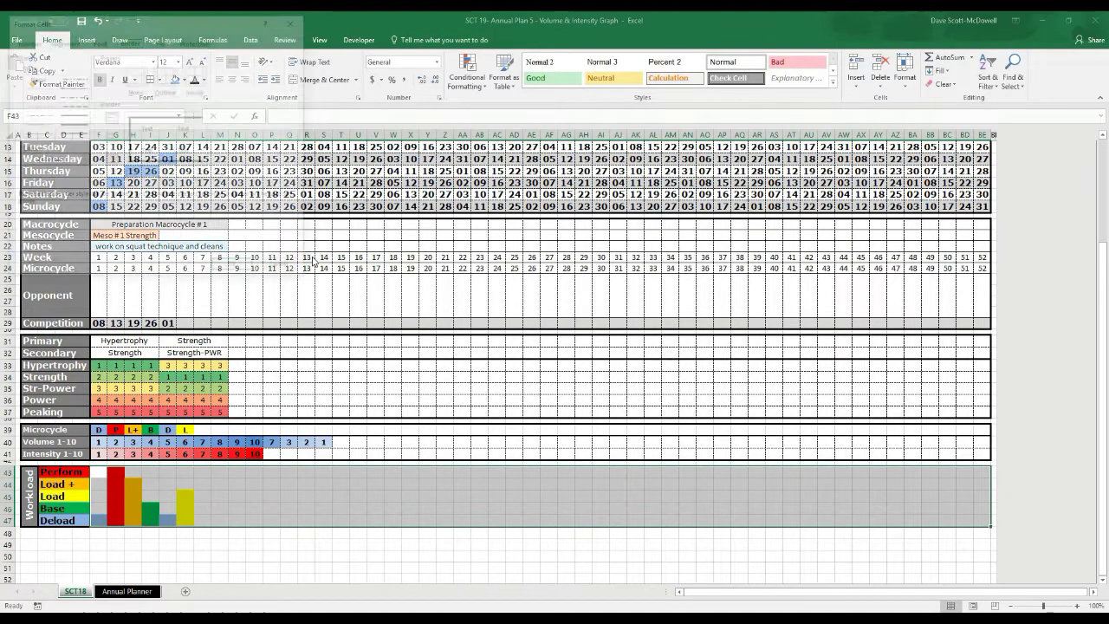
left_click(77, 131)
left_click(205, 139)
left_click(235, 267)
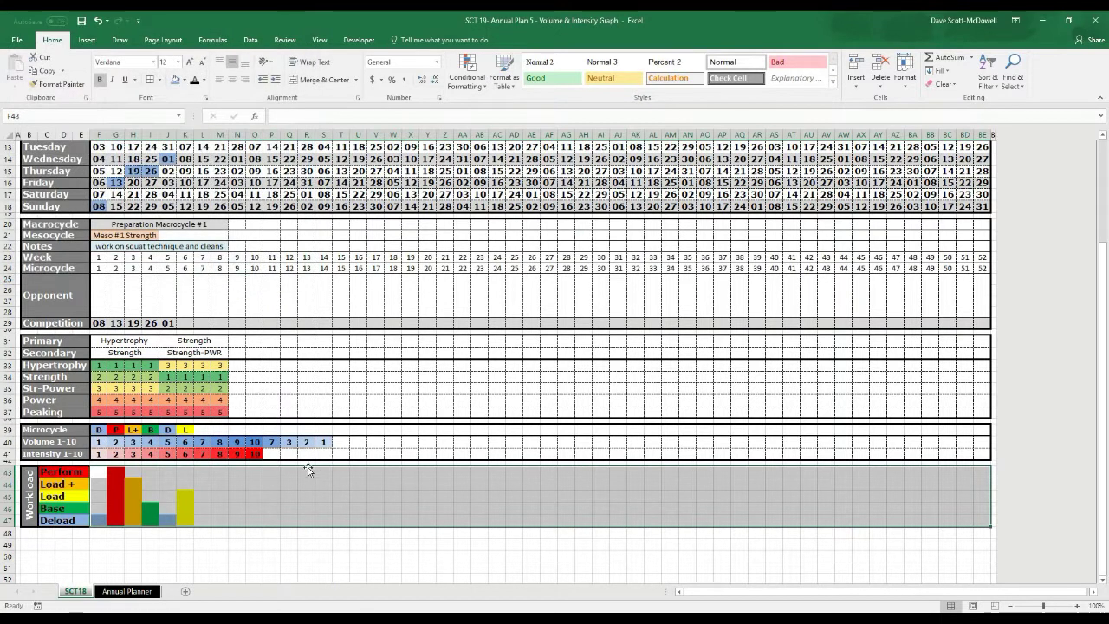
Set microcycle codes L in L39, B in N39 and D in O39
left_click(168, 532)
left_click(202, 429)
left_click(216, 430)
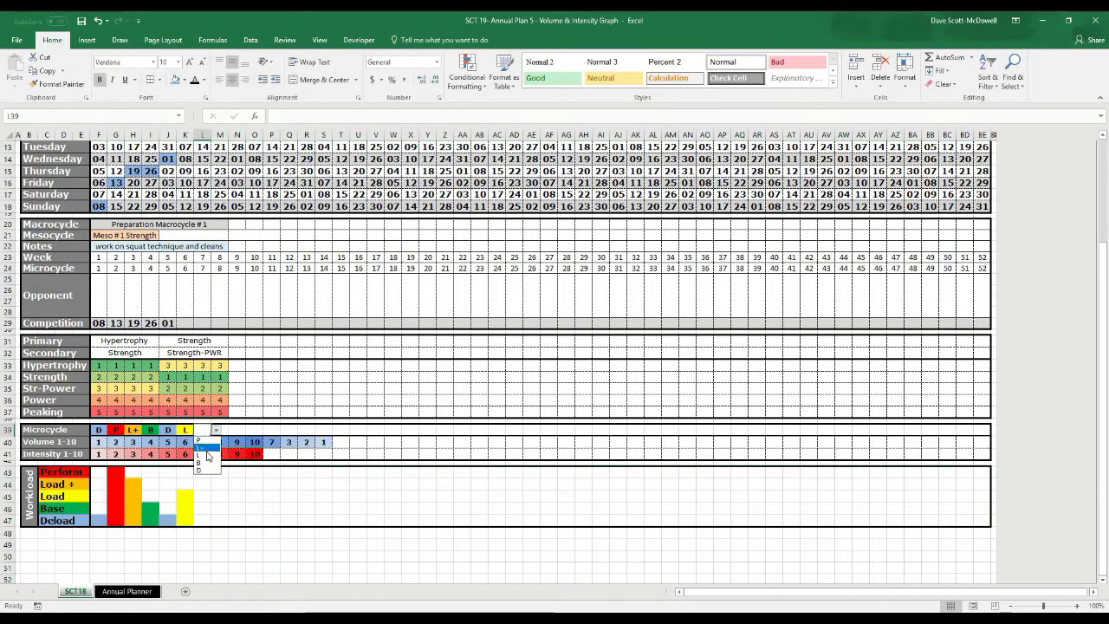
left_click(208, 455)
left_click(243, 431)
left_click(251, 430)
left_click(243, 467)
left_click(257, 429)
left_click(269, 430)
left_click(256, 463)
left_click(355, 531)
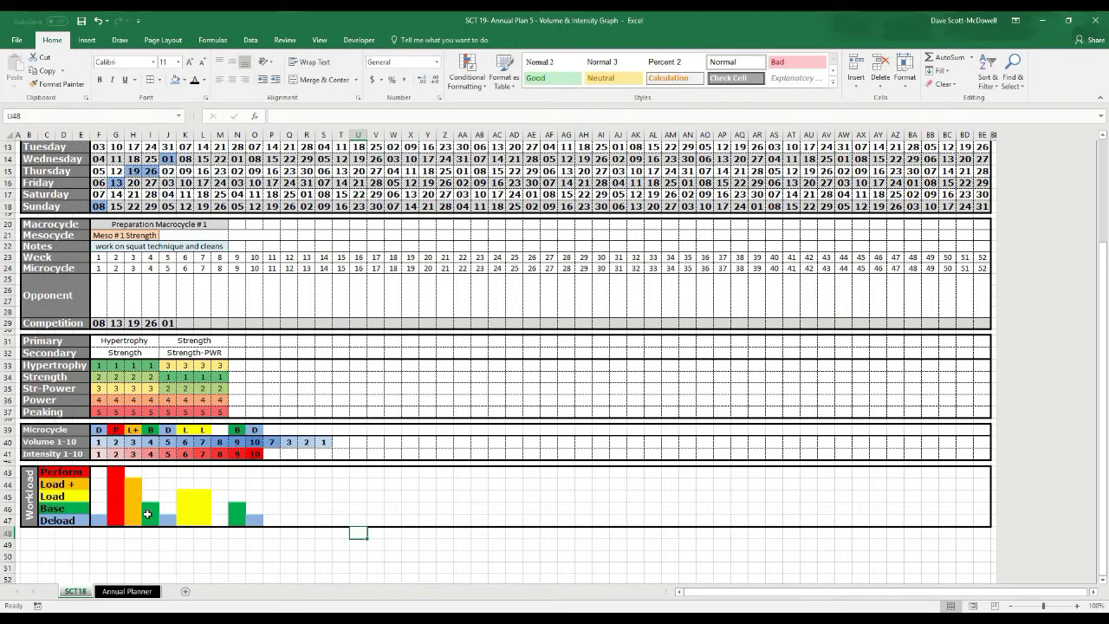
left_click_drag(99, 473, 977, 523)
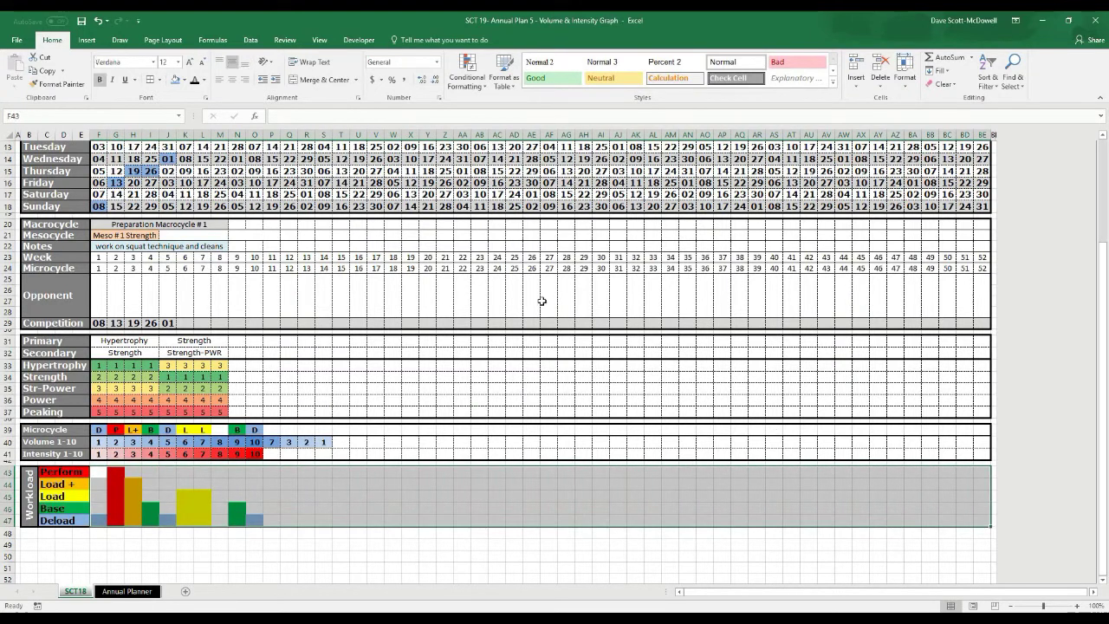
Apply white inside horizontal borders to the Workload range so each bar looks solid
left_click(160, 79)
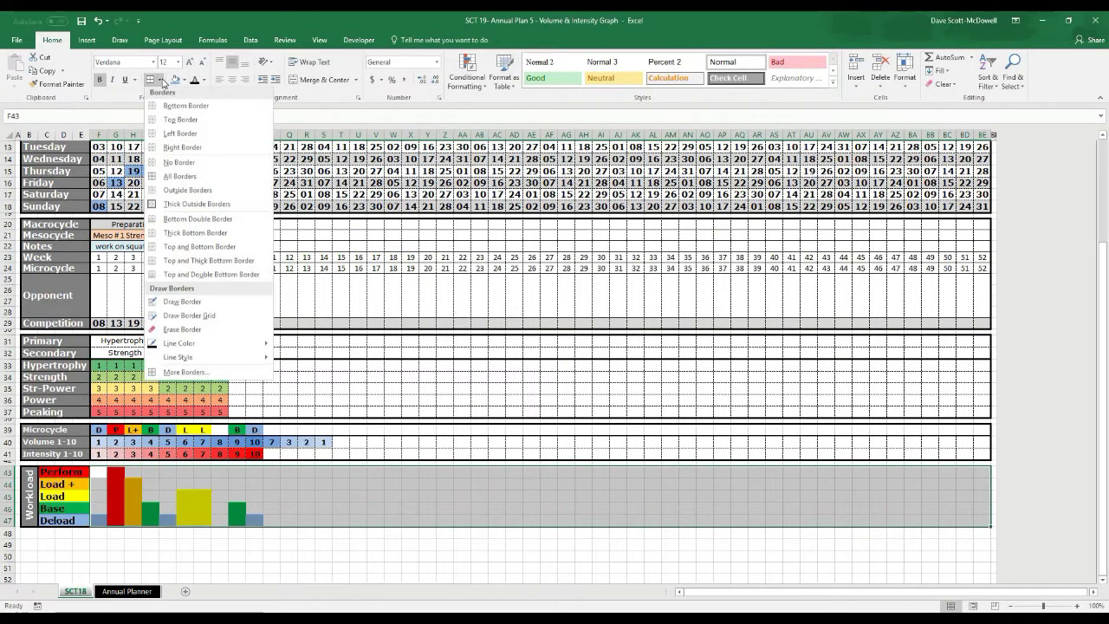
left_click(174, 375)
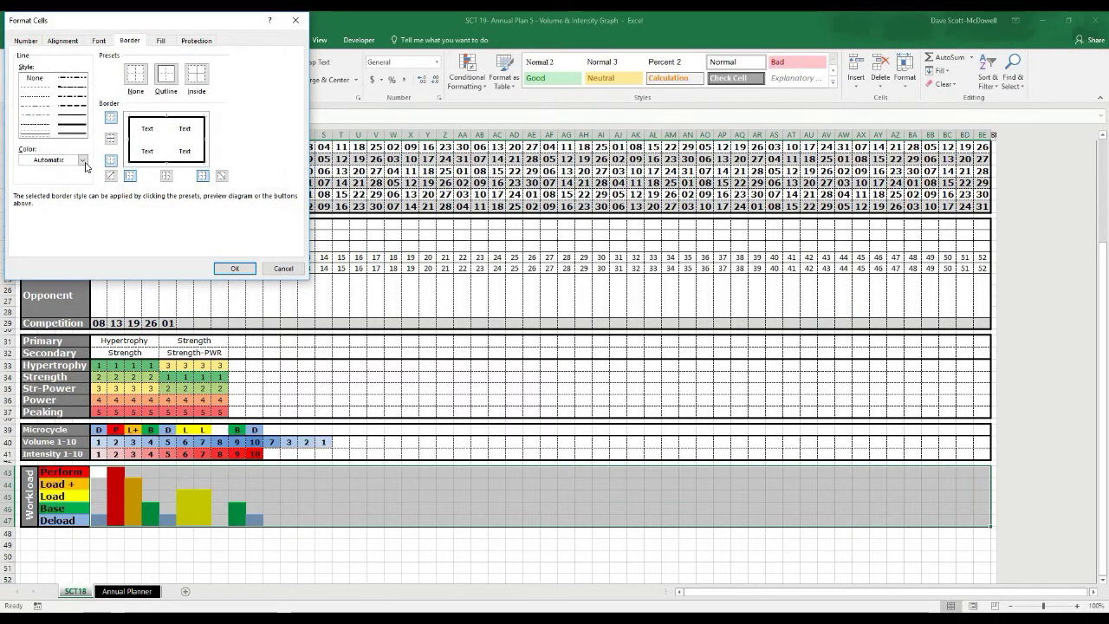
left_click(82, 160)
left_click(26, 200)
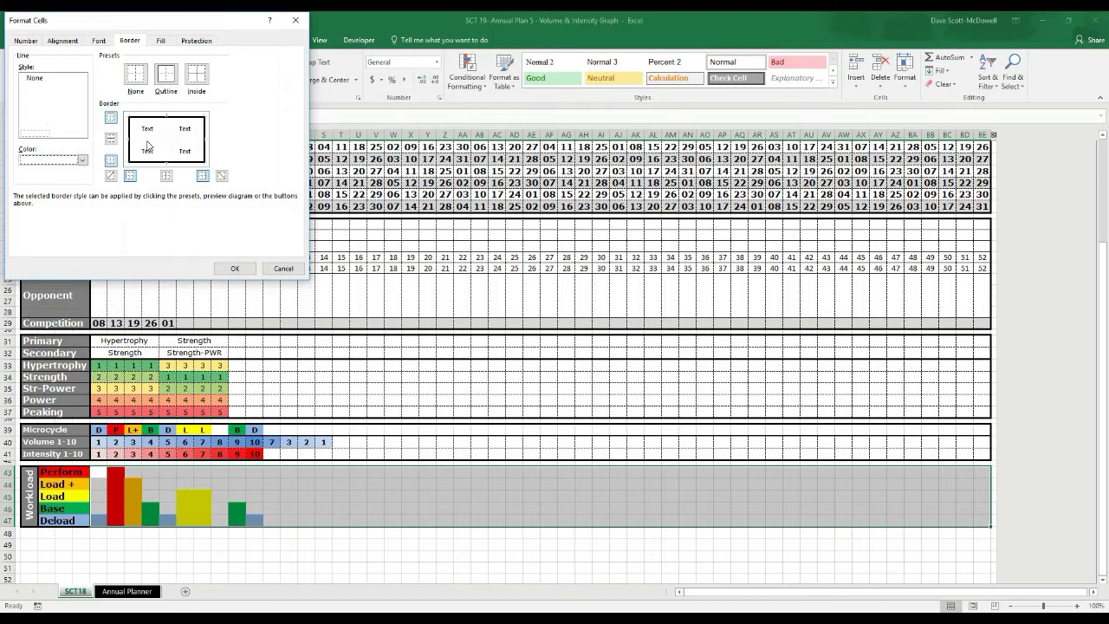
left_click(154, 140)
left_click(234, 268)
left_click(305, 544)
left_click(153, 556)
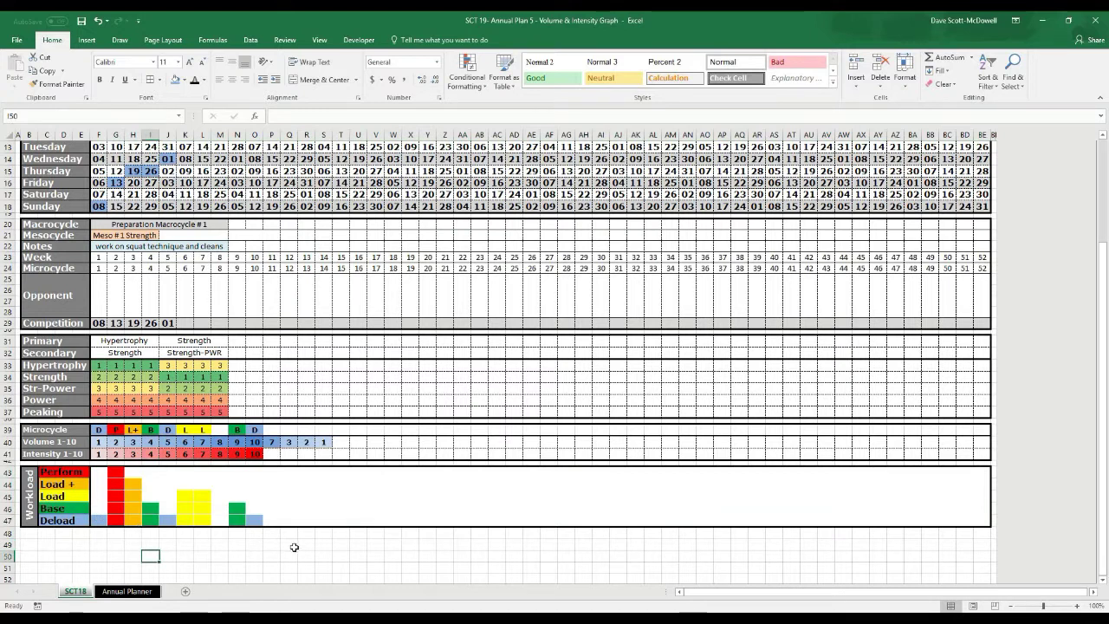
Reapply light grey dashed borders to the reselected Workload block
left_click_drag(98, 475, 979, 517)
left_click(160, 79)
left_click(167, 375)
left_click(82, 160)
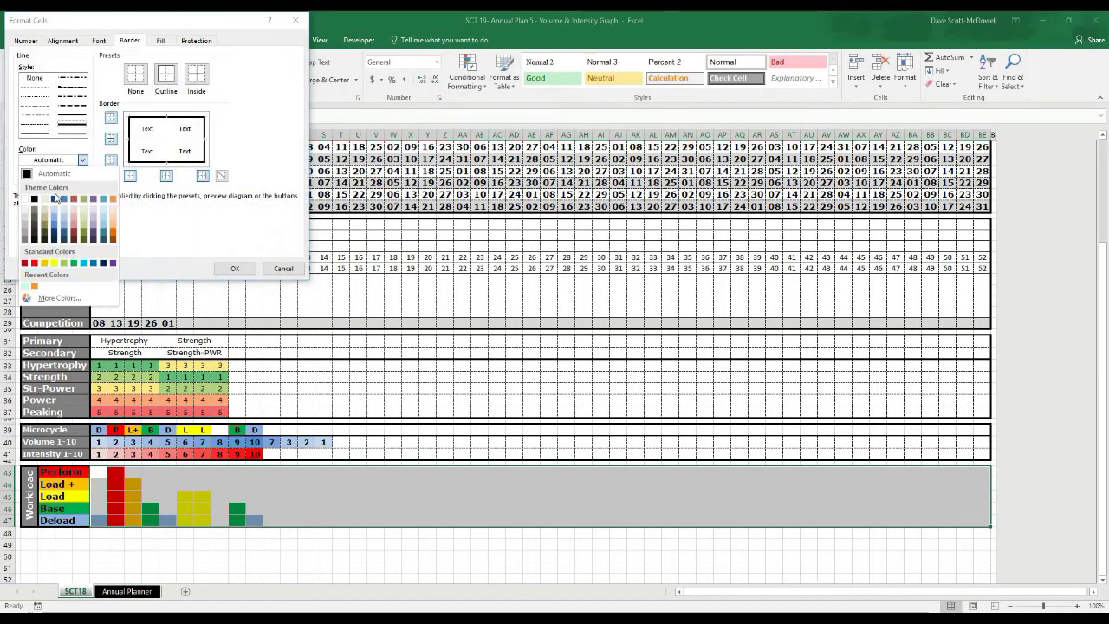
left_click(28, 230)
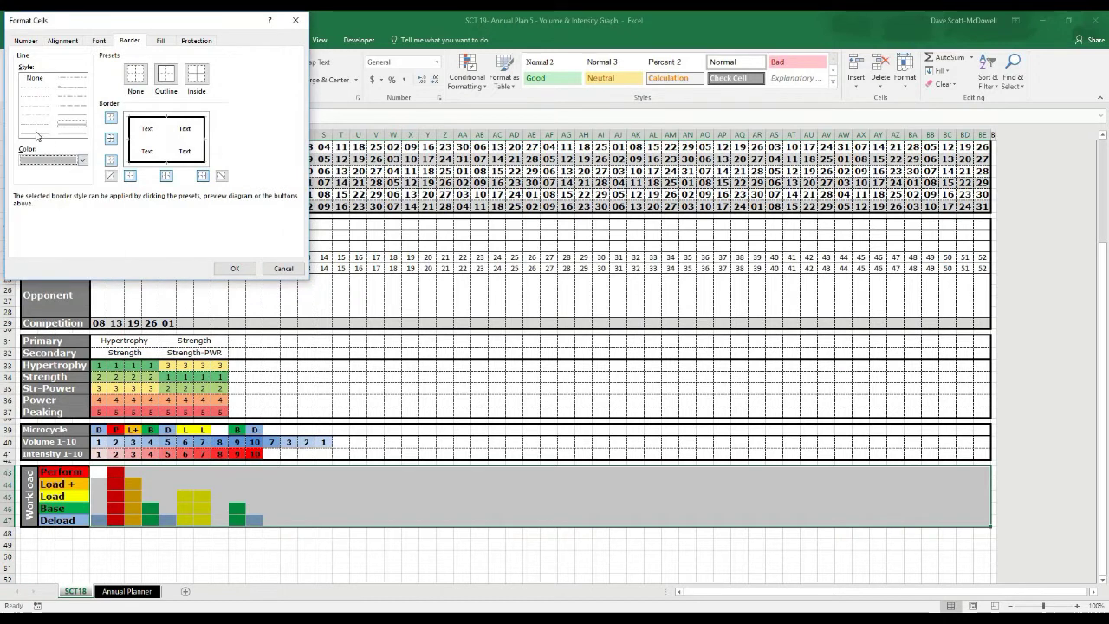
left_click(37, 136)
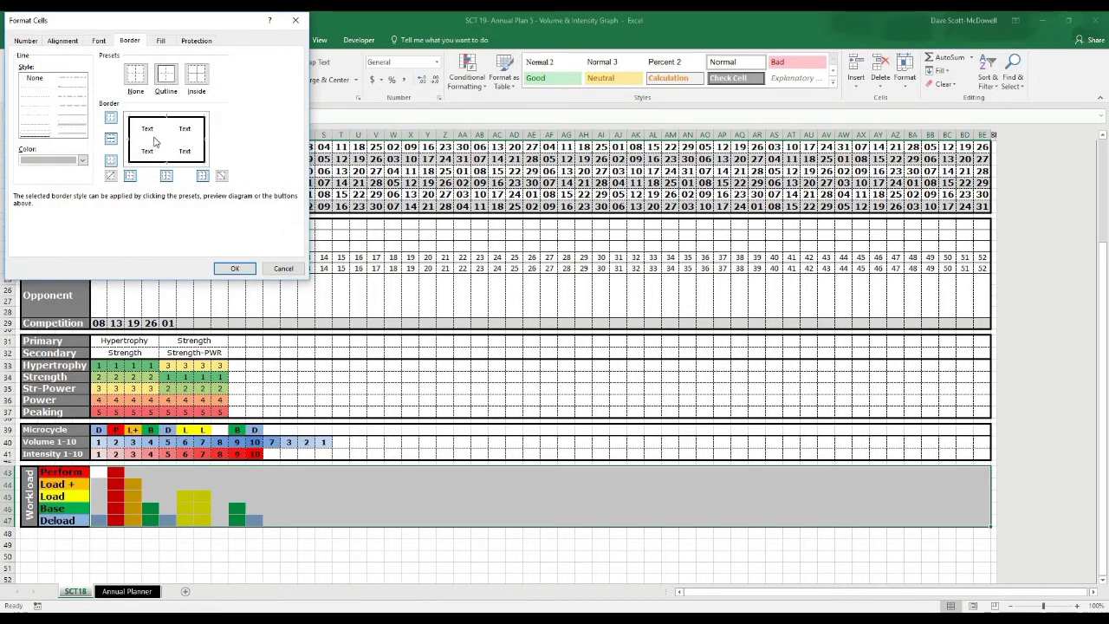
left_click(235, 267)
left_click(476, 543)
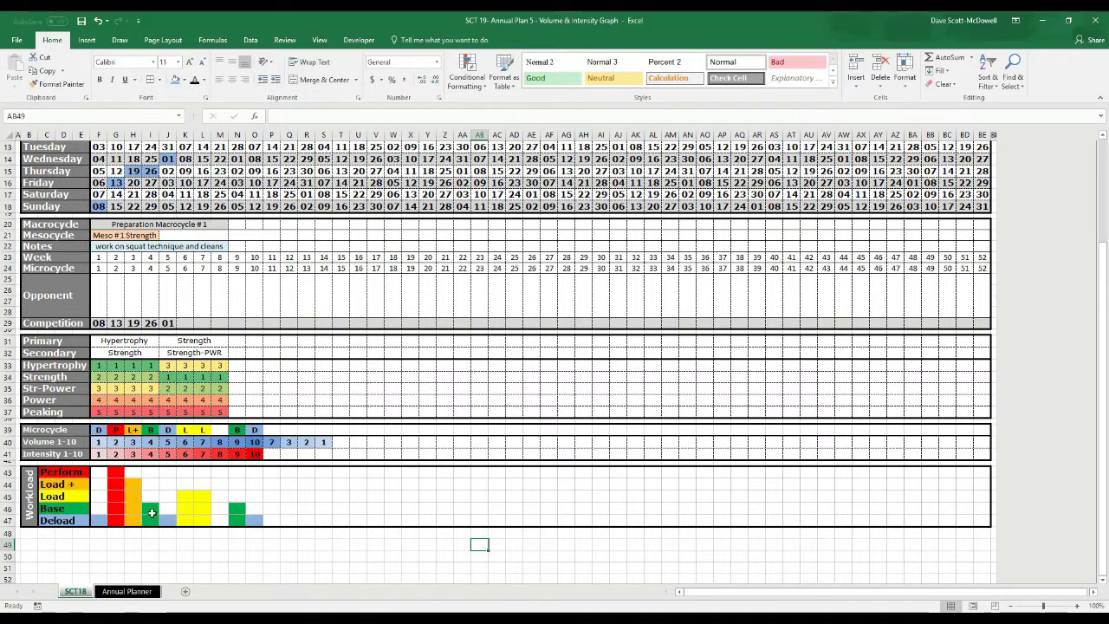
Choose microcycle codes L in P39, B in Q39 and D in S39 from their dropdowns
left_click(271, 430)
left_click(286, 430)
left_click(272, 454)
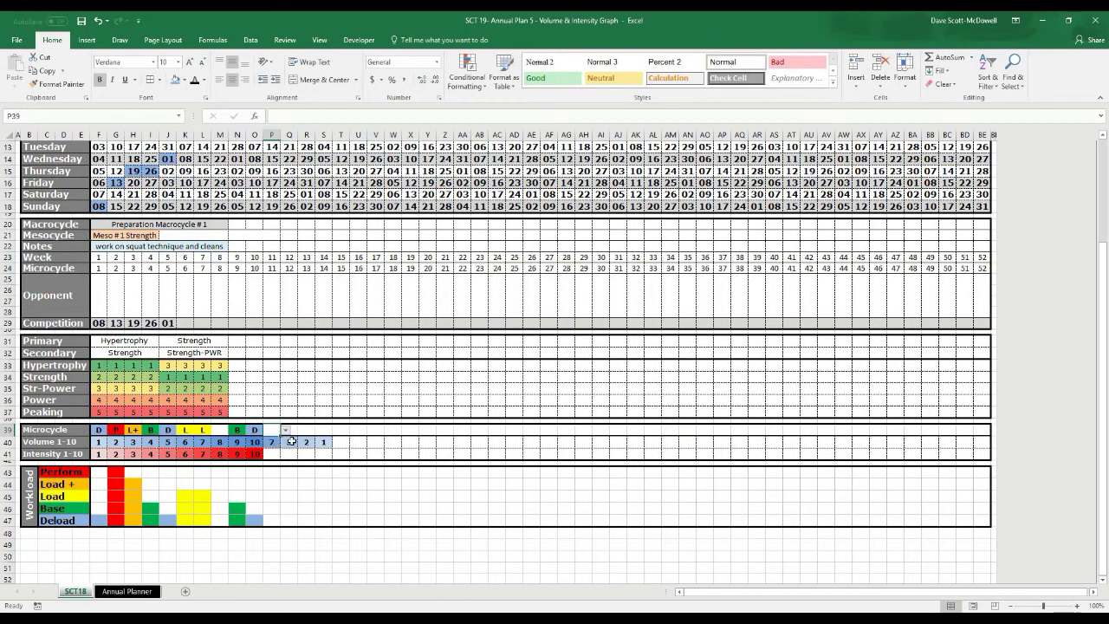
left_click(288, 430)
left_click(303, 430)
left_click(294, 461)
left_click(323, 429)
left_click(337, 430)
left_click(320, 469)
left_click(356, 430)
left_click(207, 543)
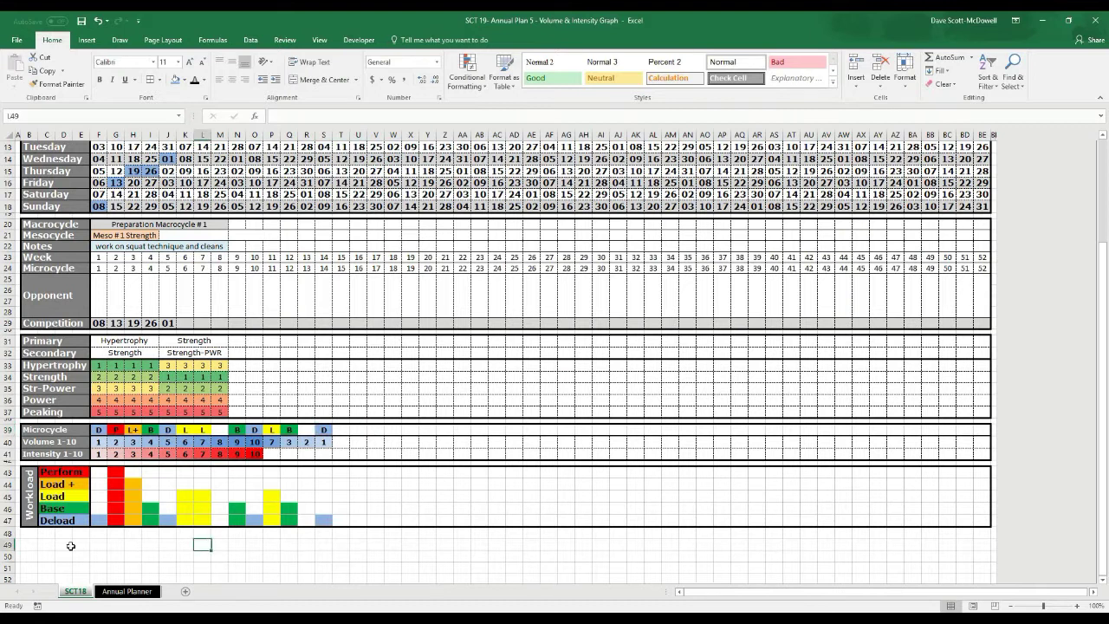
left_click(33, 545)
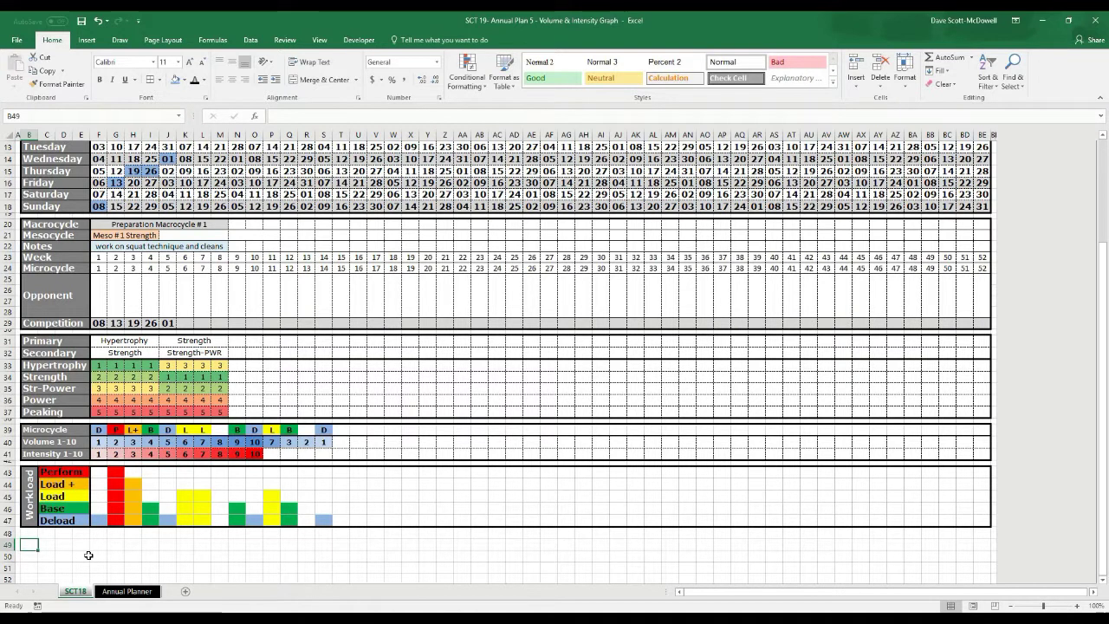
type("www.")
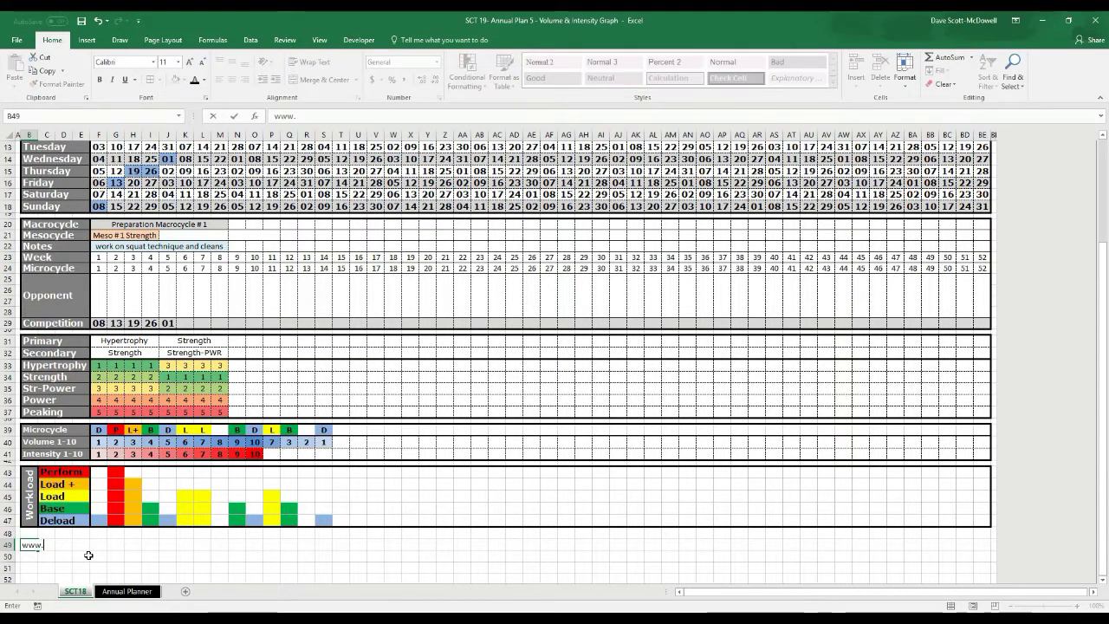
type("dsmstrength.com")
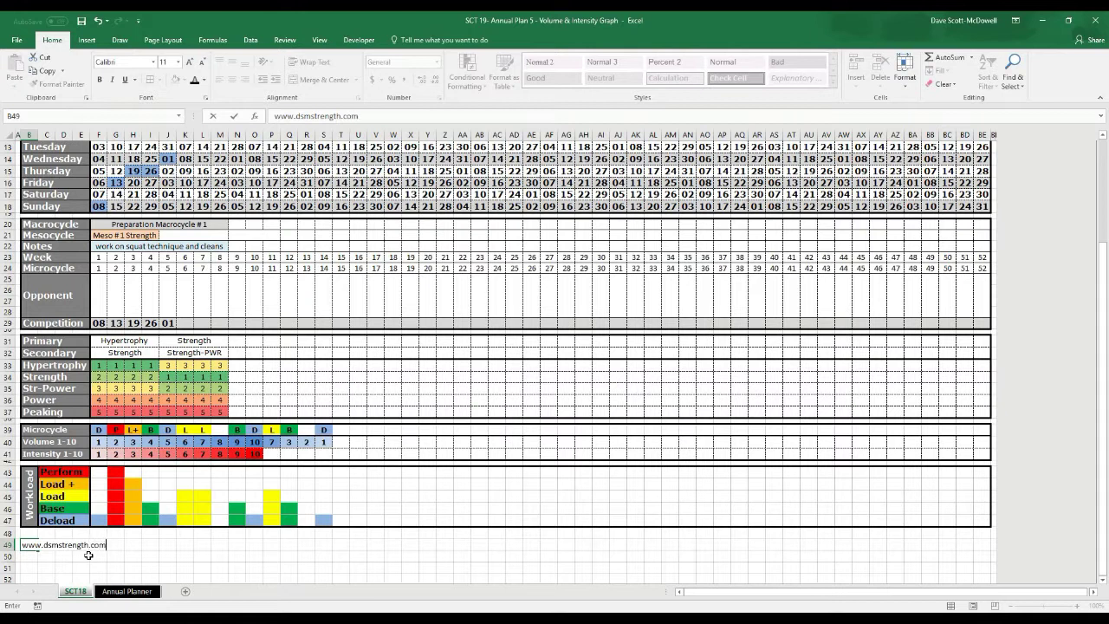
left_click(139, 560)
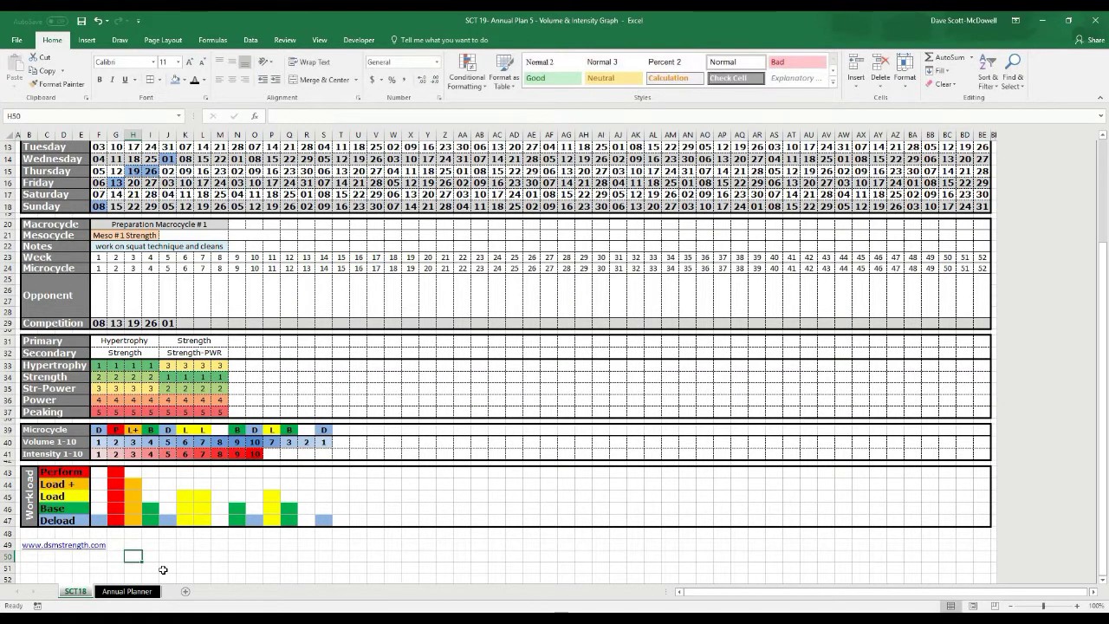
left_click(30, 561)
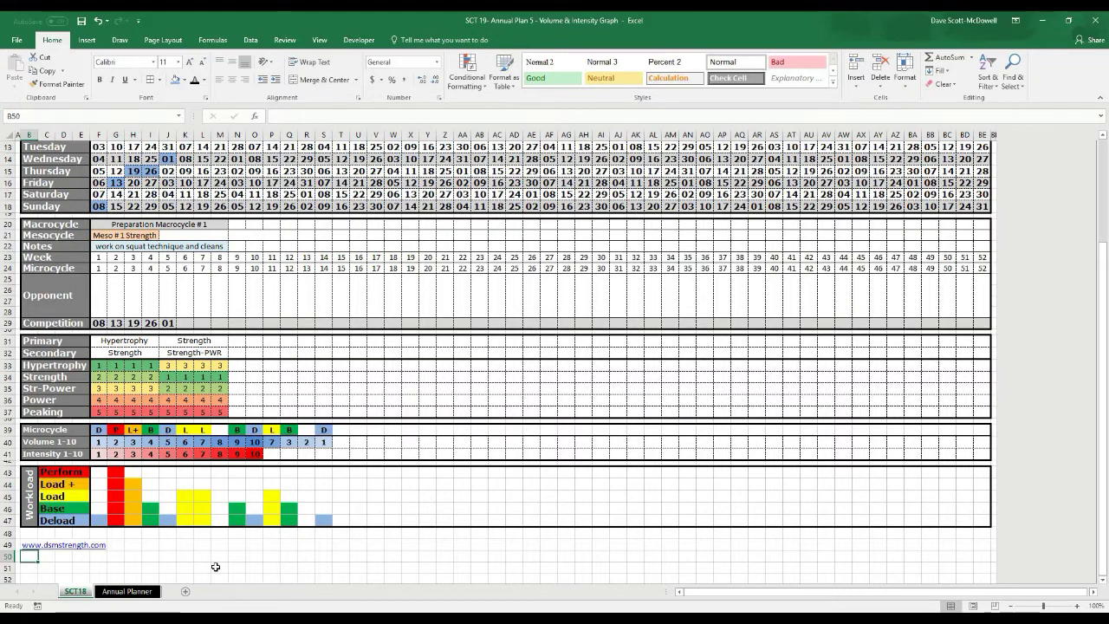
Enter the contact e-mail address in B50
scroll(197, 556, "up", 4)
scroll(197, 556, "down", 3)
scroll(197, 556, "down", 1)
left_click(220, 555)
scroll(292, 557, "down", 1)
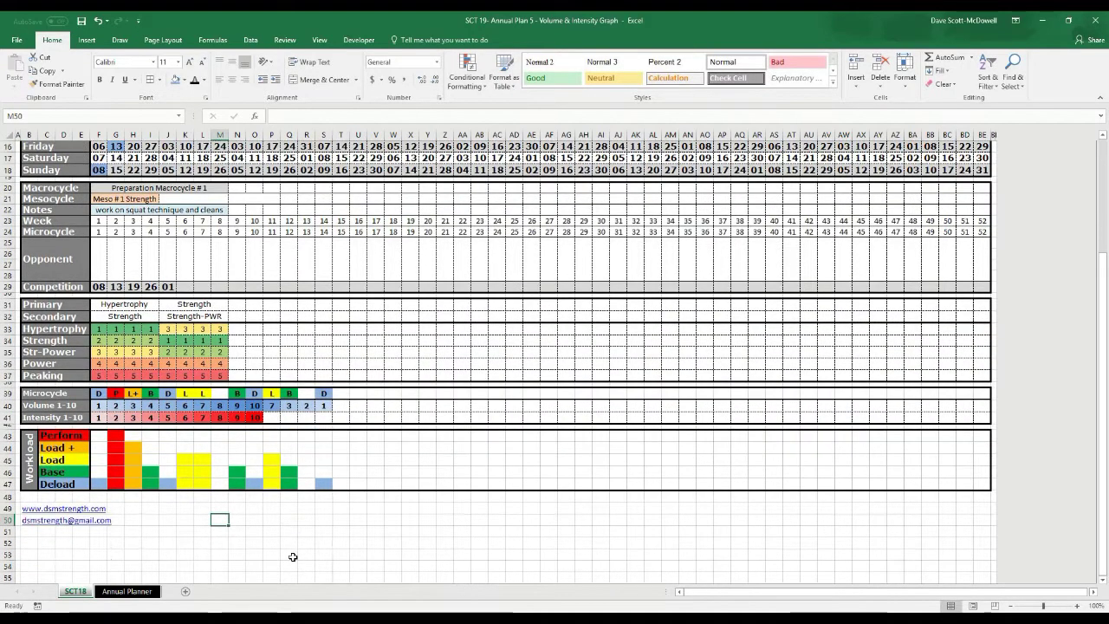
scroll(293, 557, "up", 3)
scroll(164, 552, "down", 1)
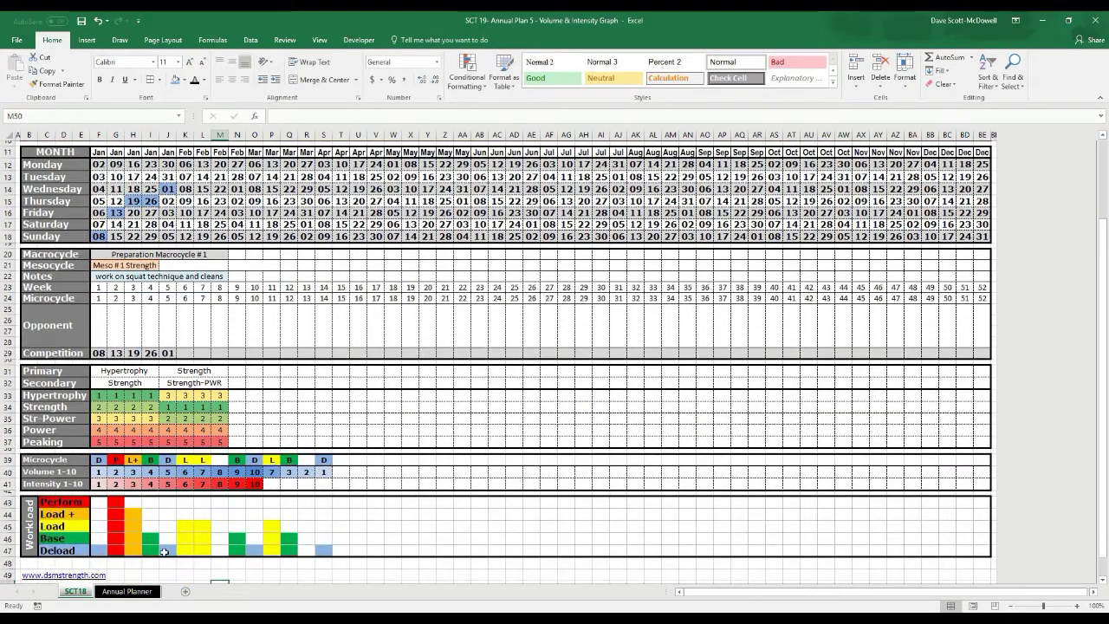